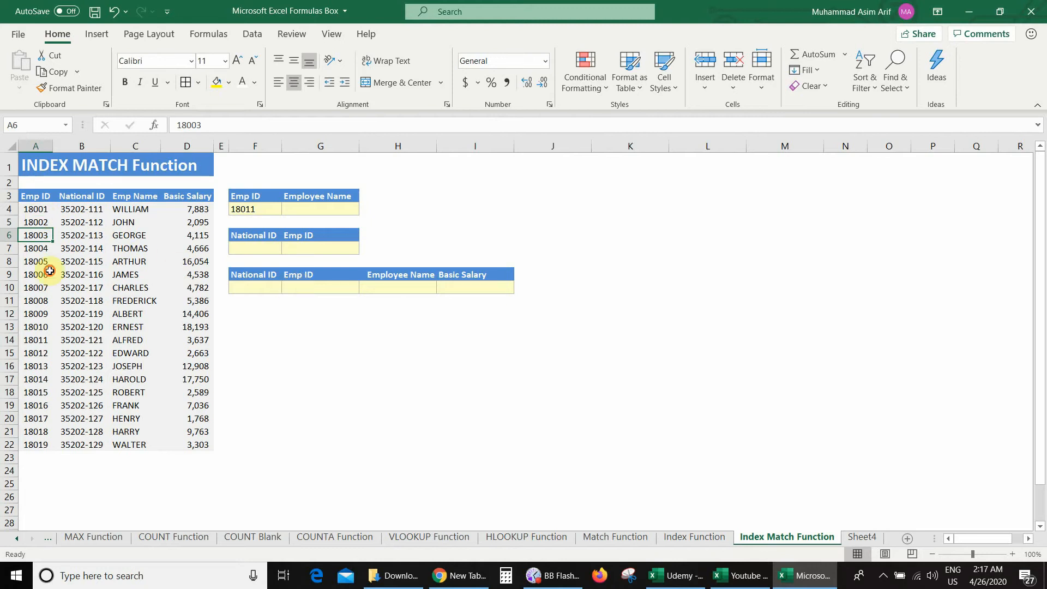
key("Up")
key("Right")
key("Right")
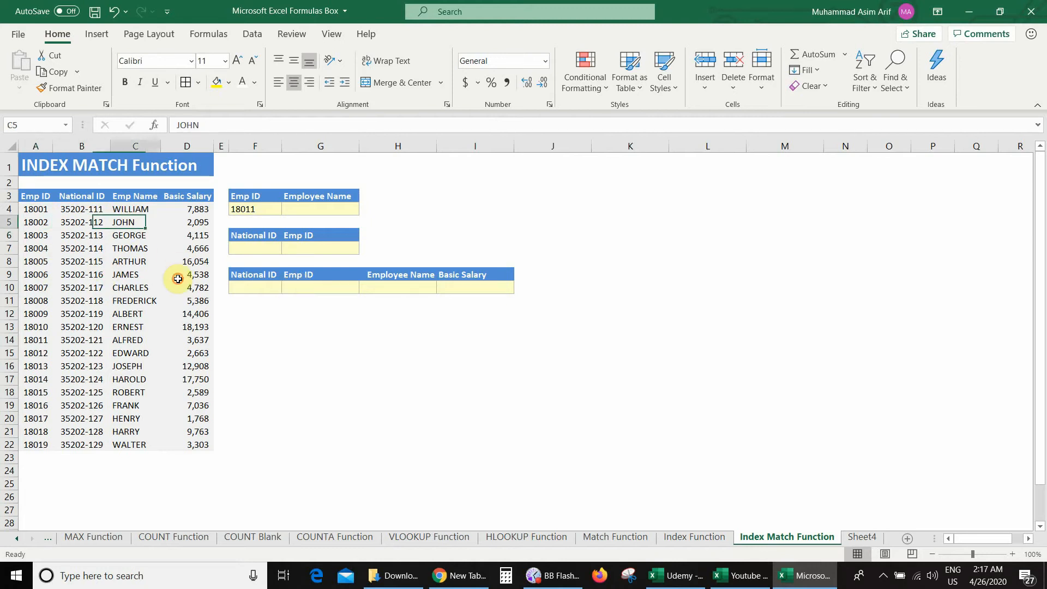
key("Right")
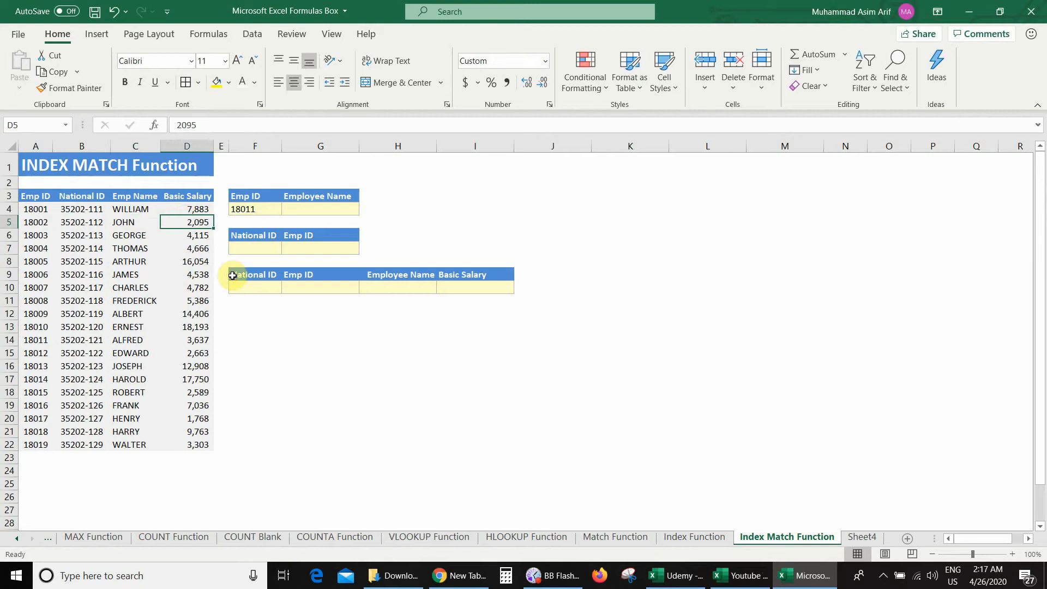
left_click(248, 209)
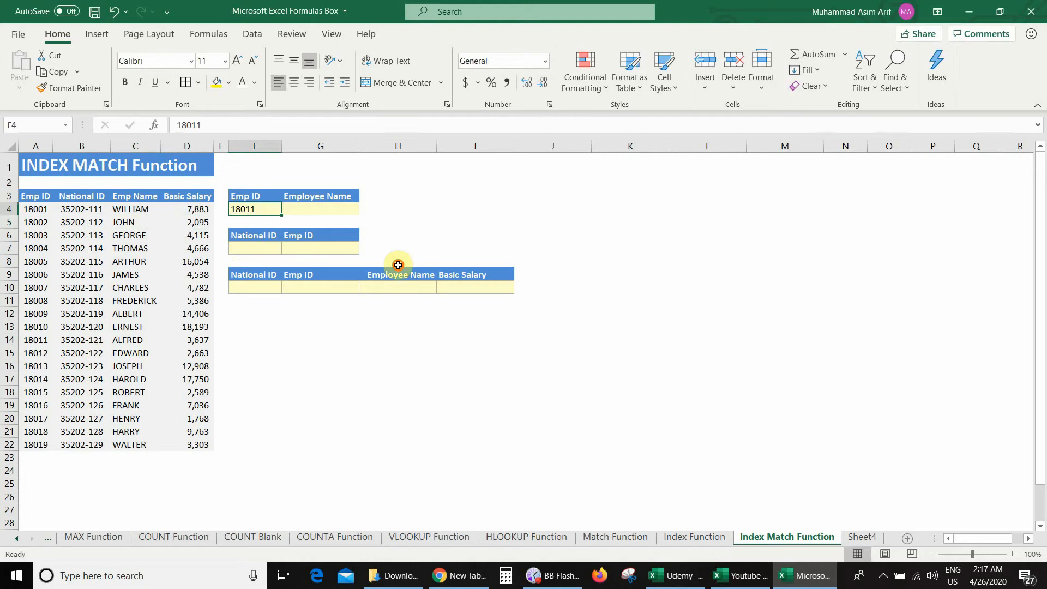
Start an INDEX formula in G4 with the employee names C4:C22 as its array
key("Right")
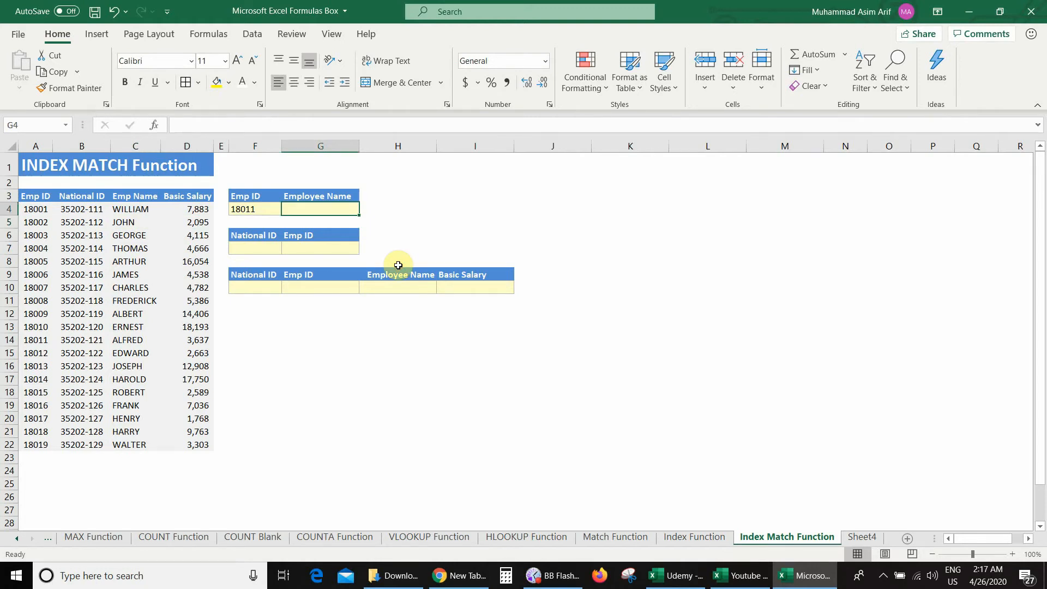
type("=")
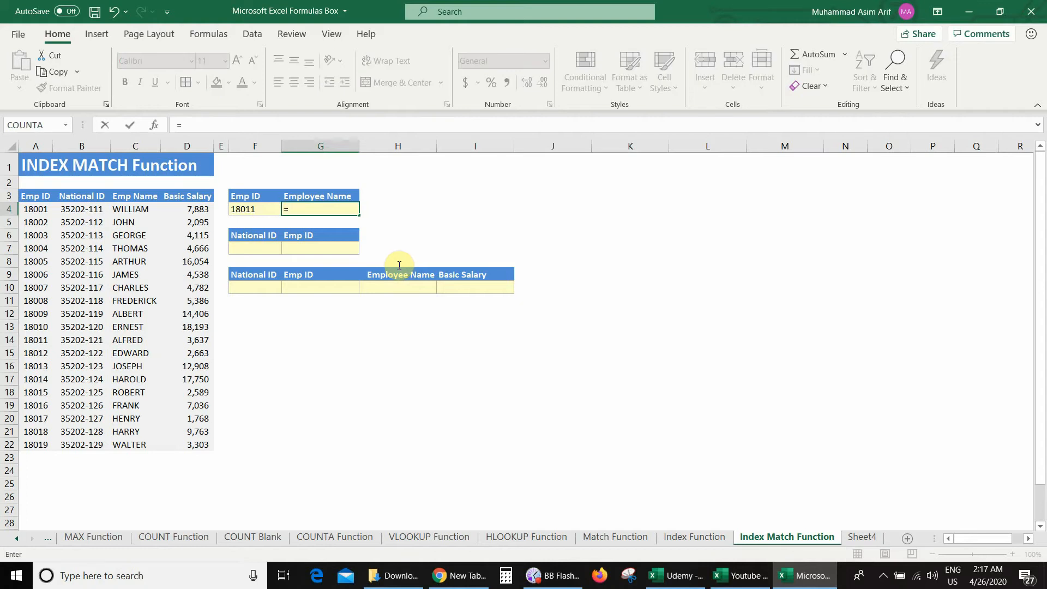
type("index(")
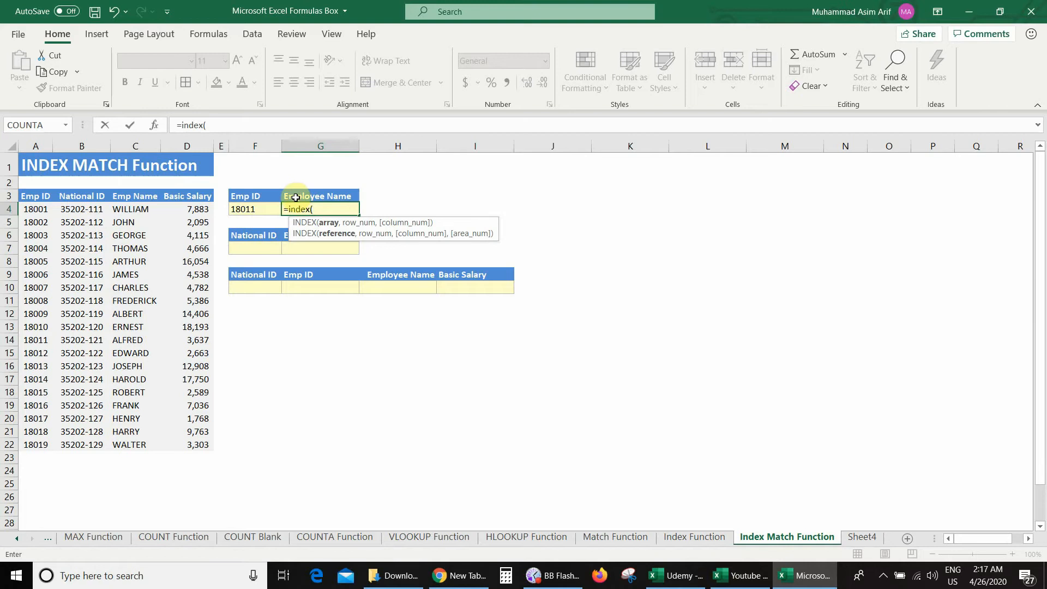
left_click_drag(135, 210, 131, 444)
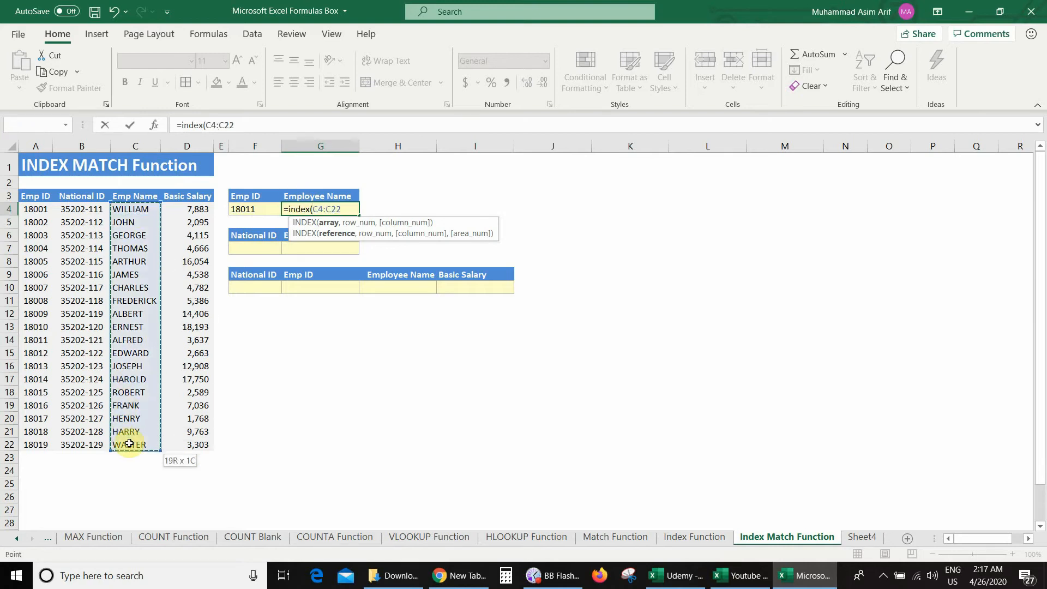
type(",")
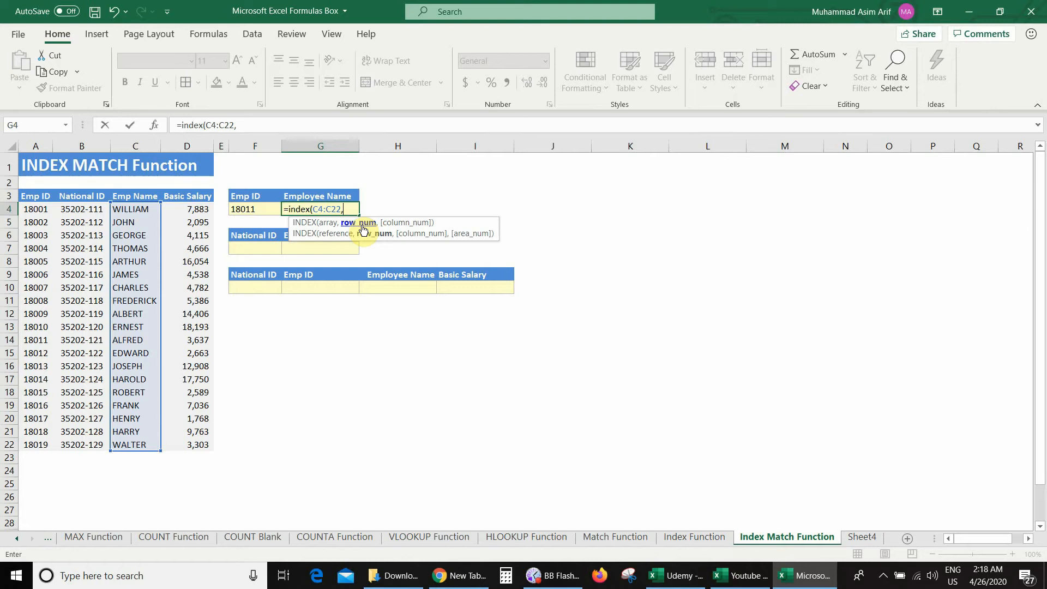
Complete the G4 formula with a nested MATCH of F4 in A4:A22, using match type 0 for an exact match
type("match(")
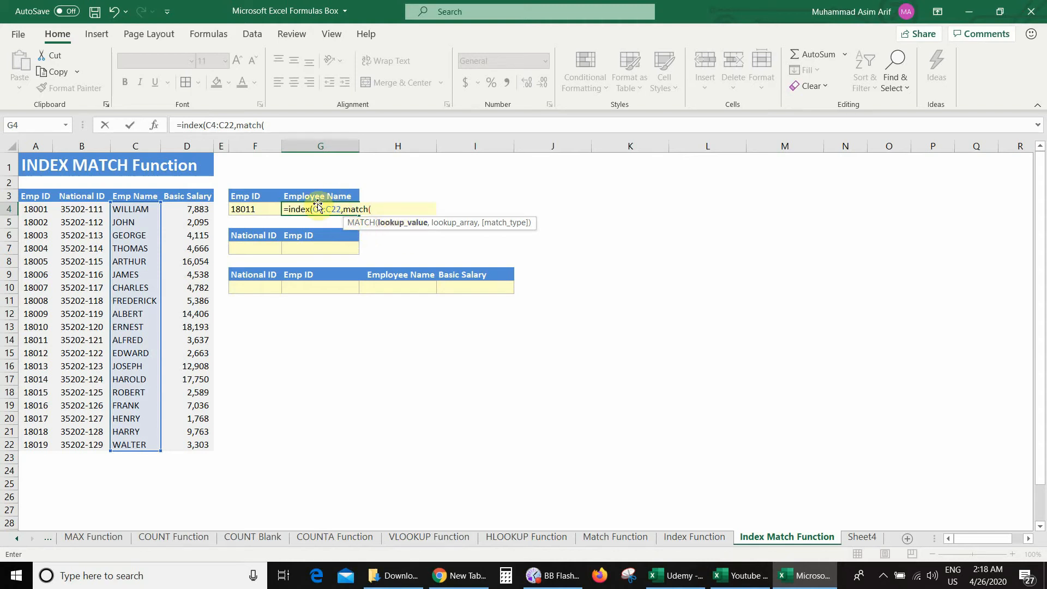
left_click(252, 207)
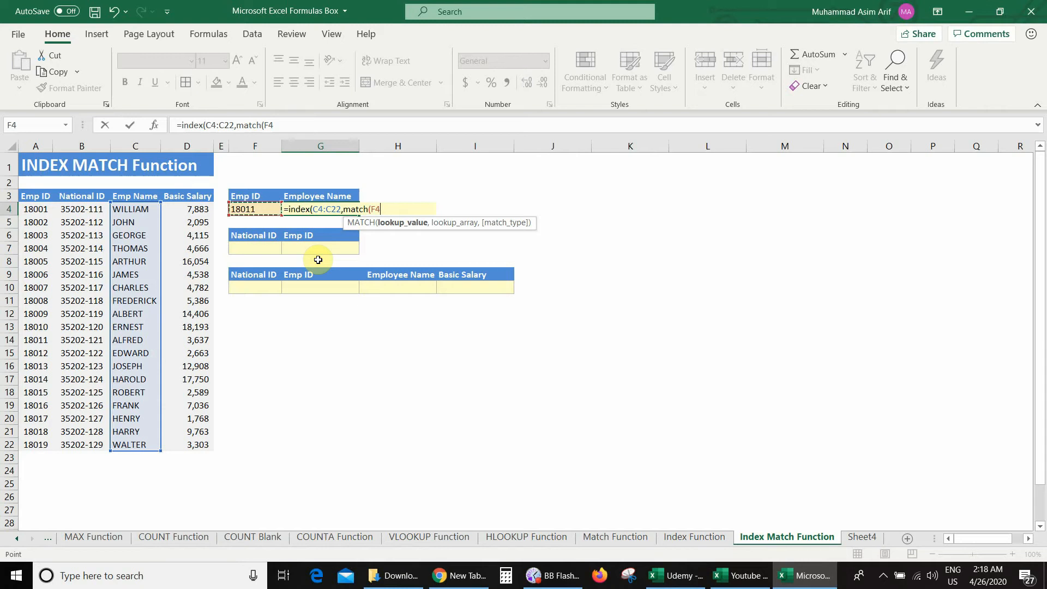
type(",")
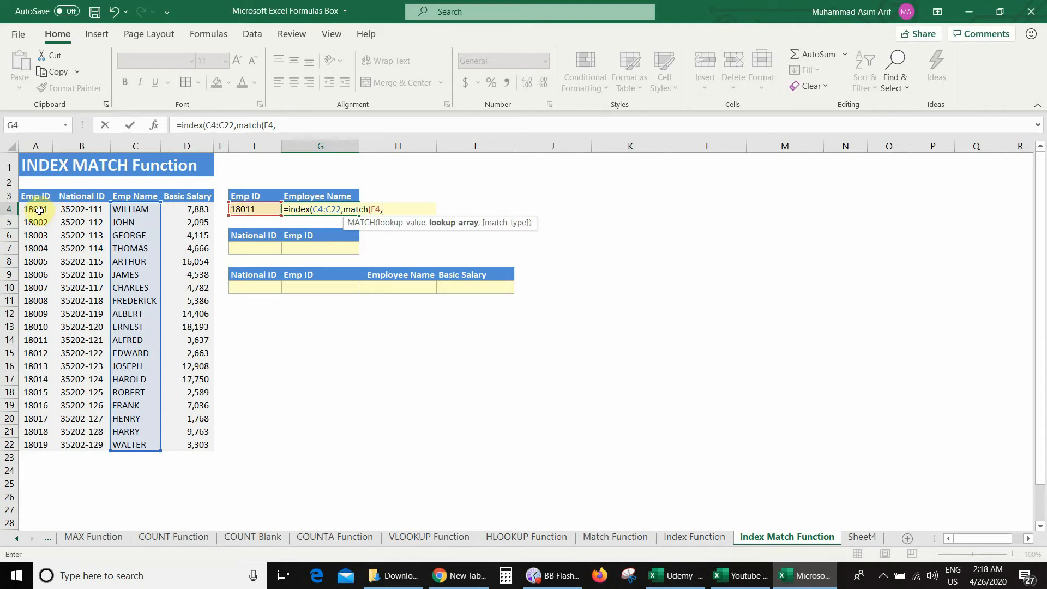
left_click_drag(39, 210, 42, 443)
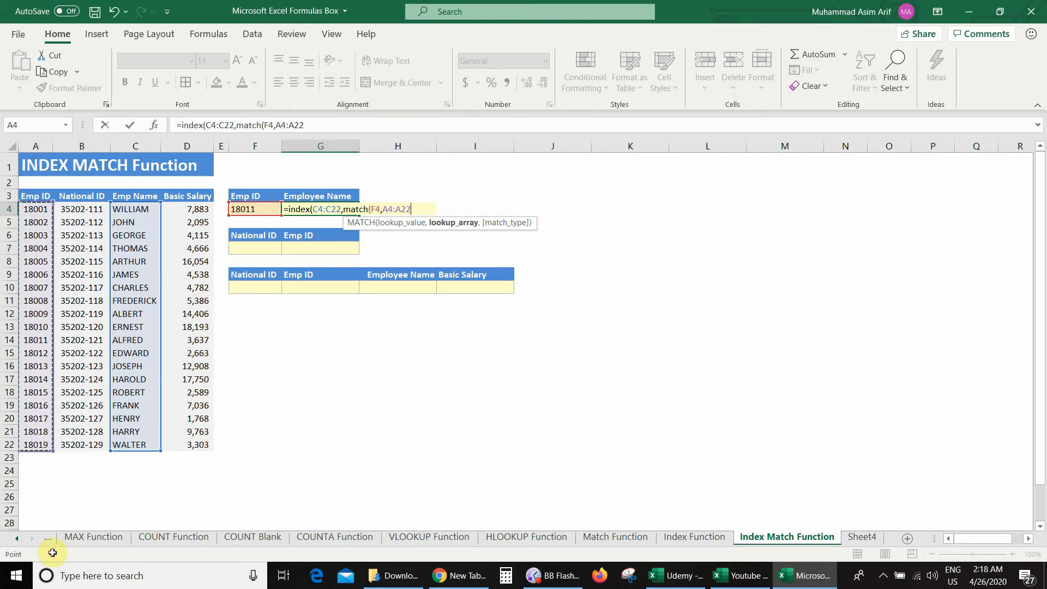
type(",")
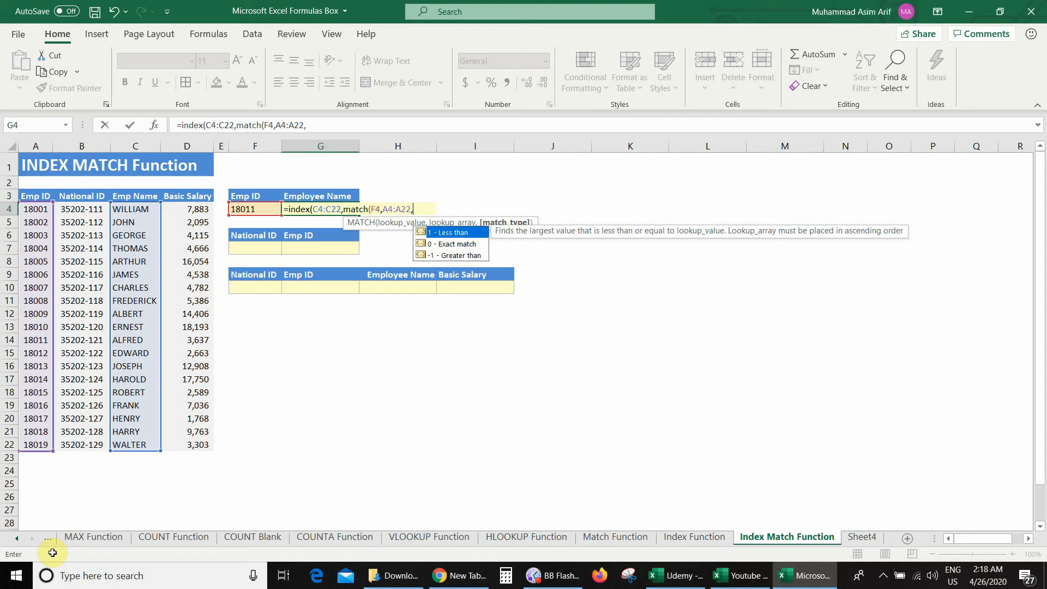
type("0)")
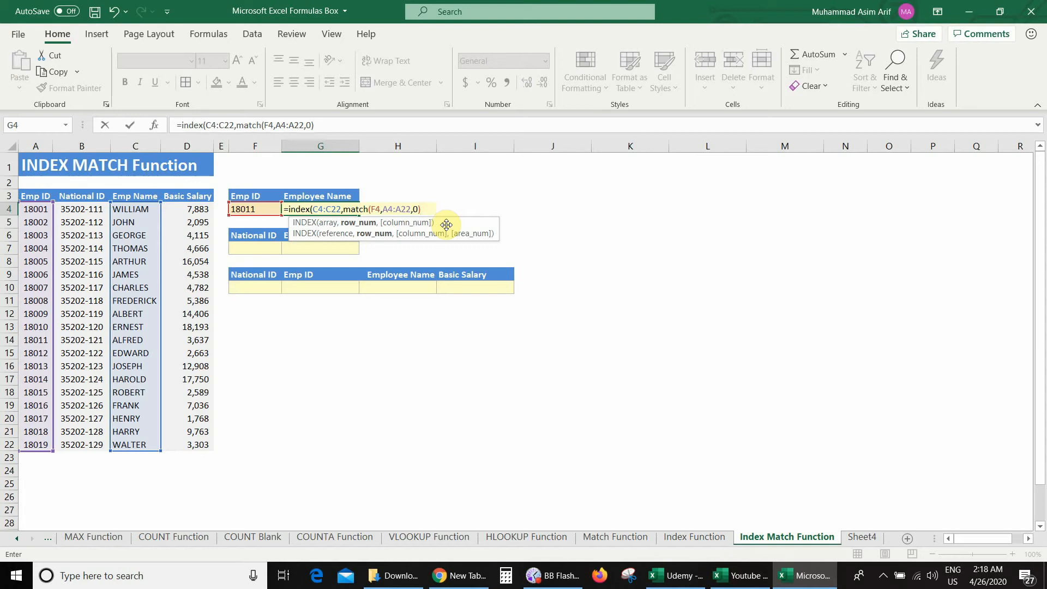
type(")")
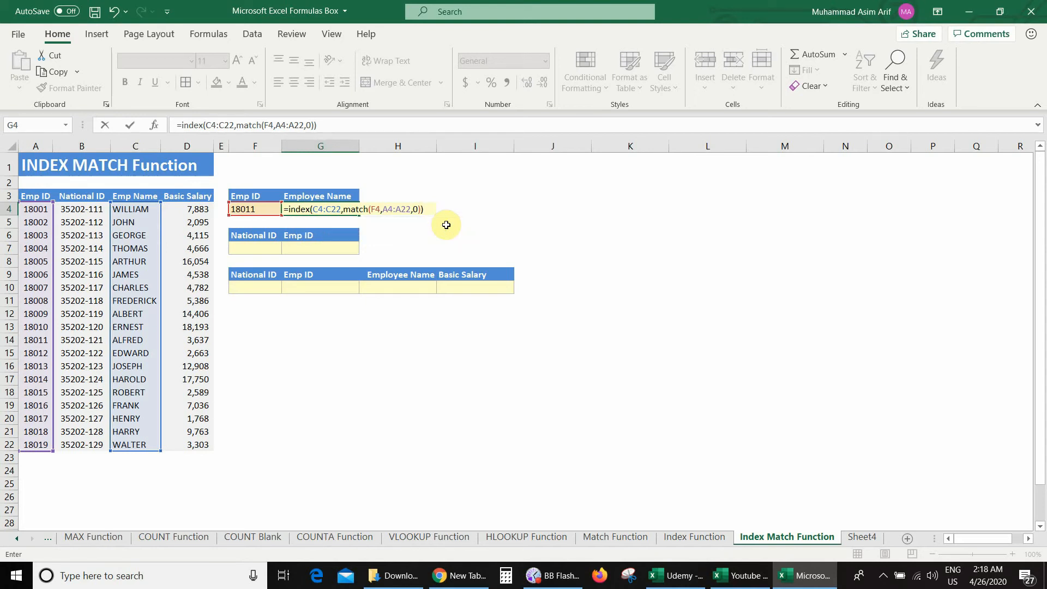
key("Return")
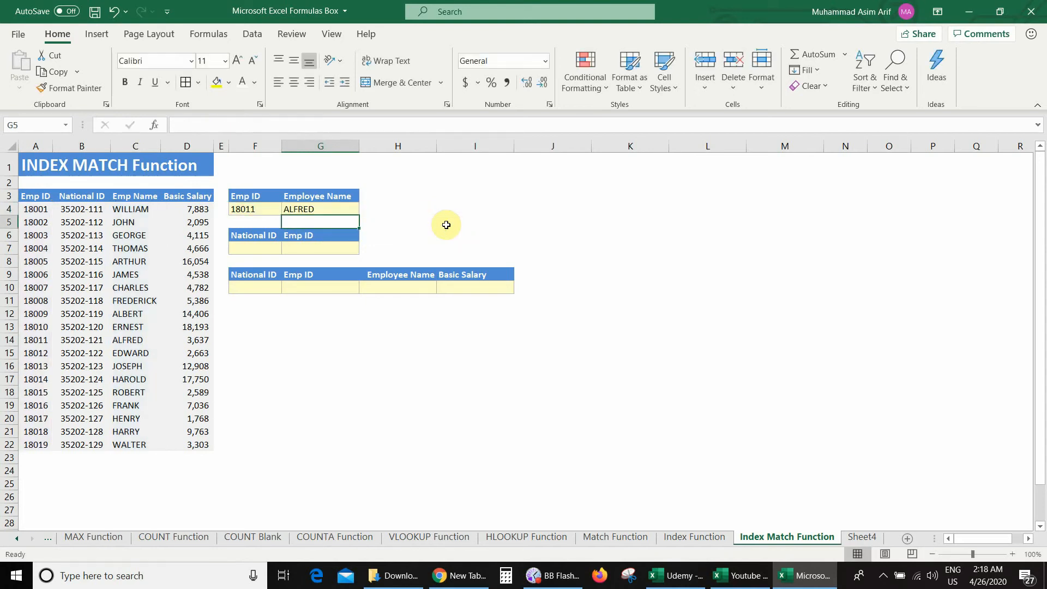
Replace the lookup employee ID in F4 with the one listed in A5
left_click(300, 209)
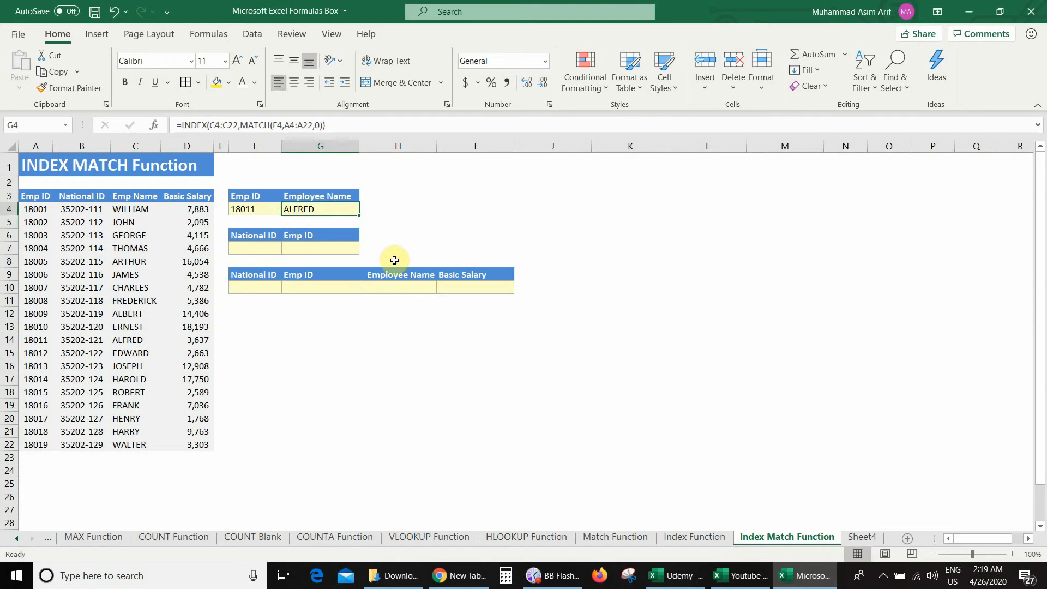
left_click(253, 210)
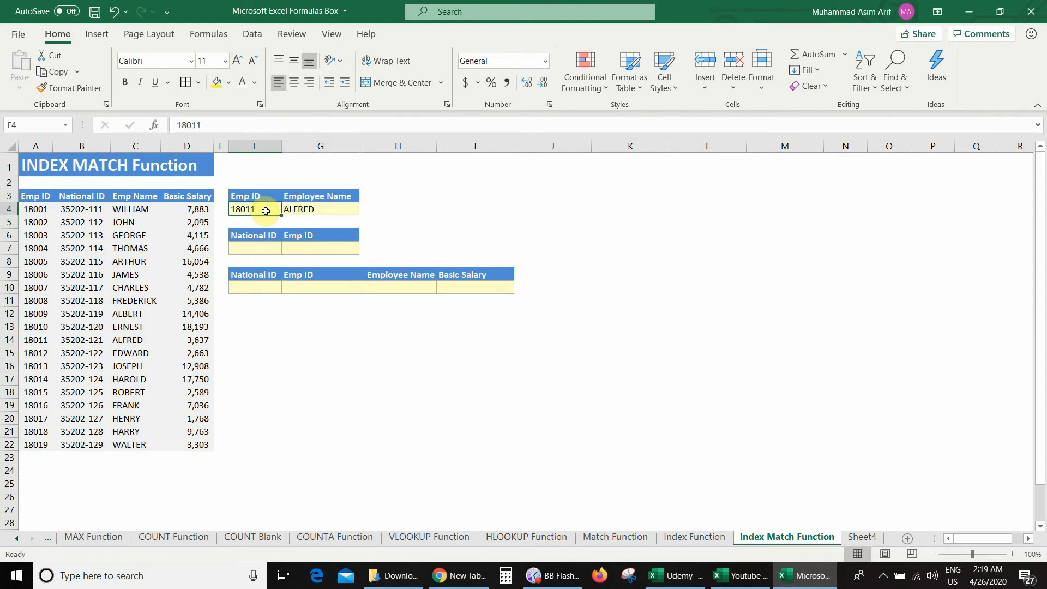
type("18002")
key("Return")
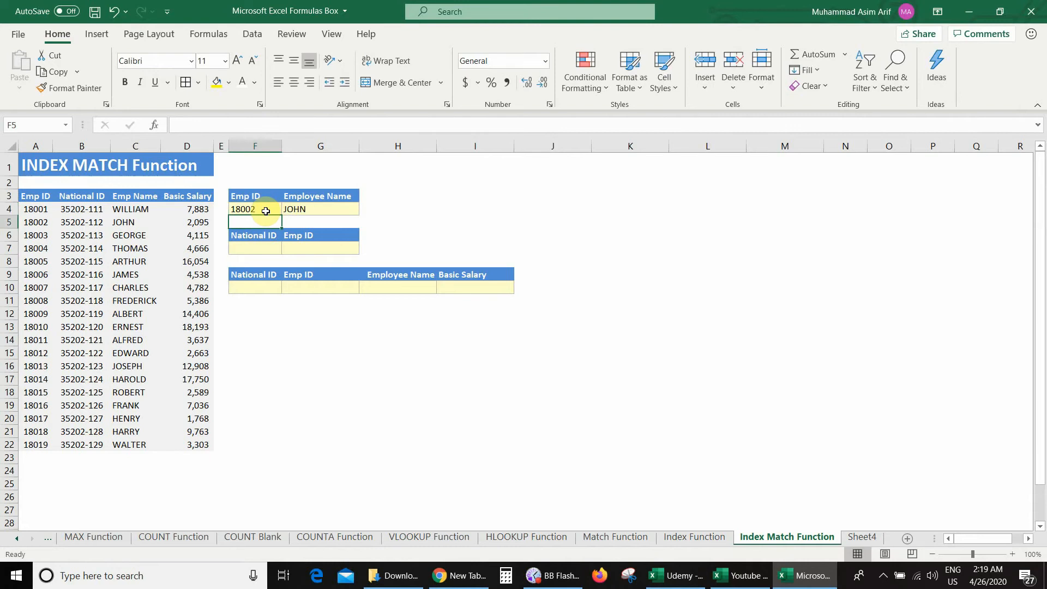
Examine the arguments and referenced ranges of the INDEX MATCH formula in G4, leaving it as is
left_click(330, 208)
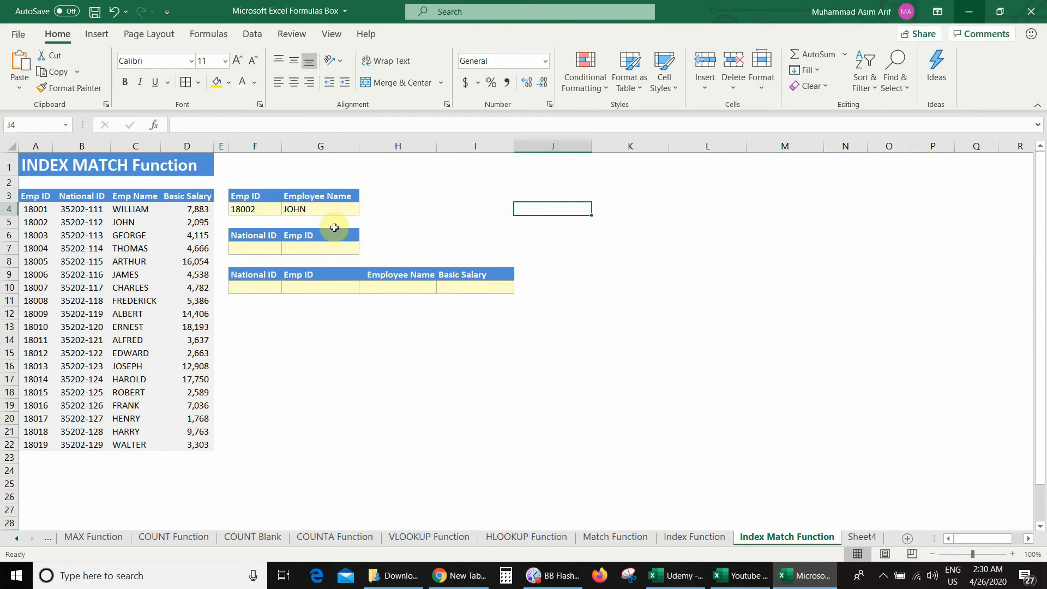
double_click(329, 210)
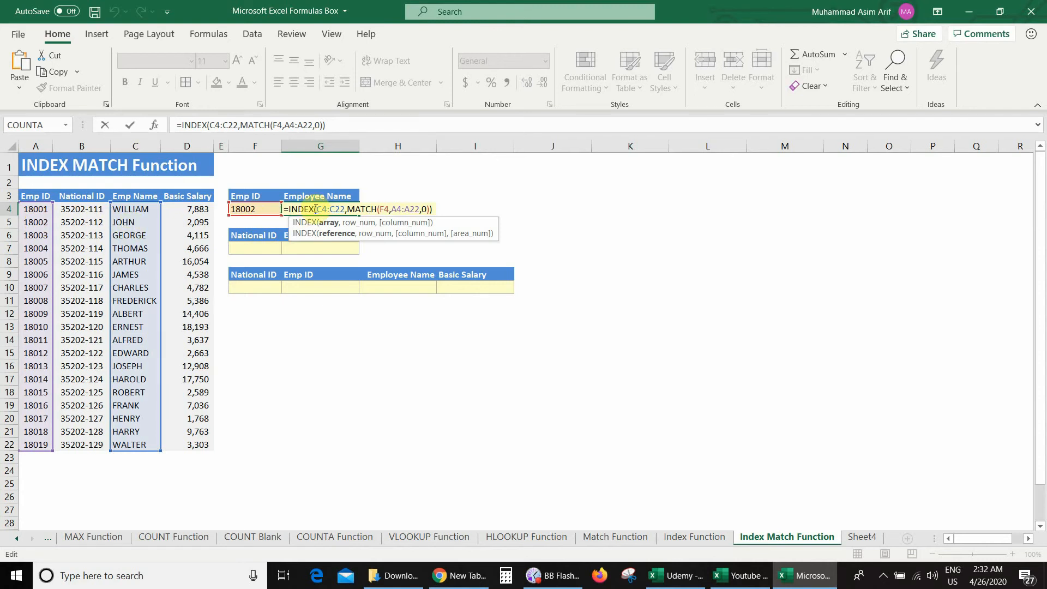
key("Return")
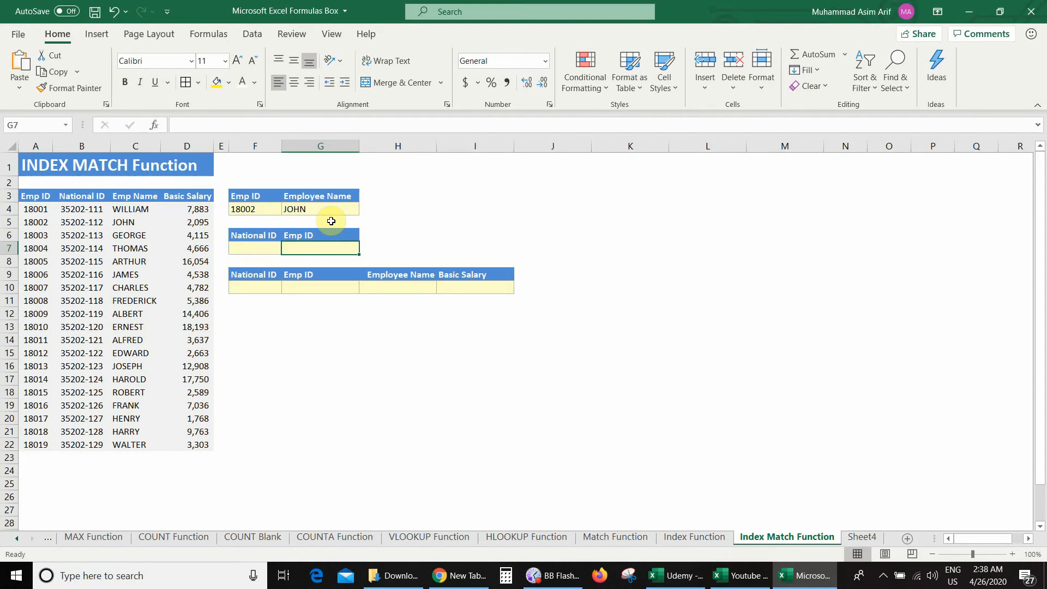
left_click(263, 248)
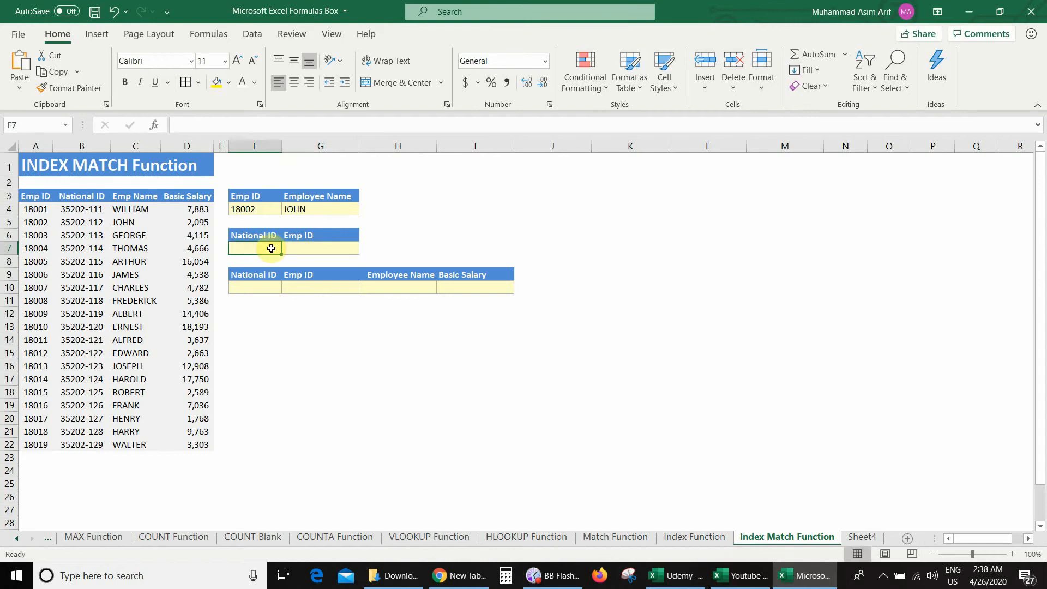
left_click(320, 247)
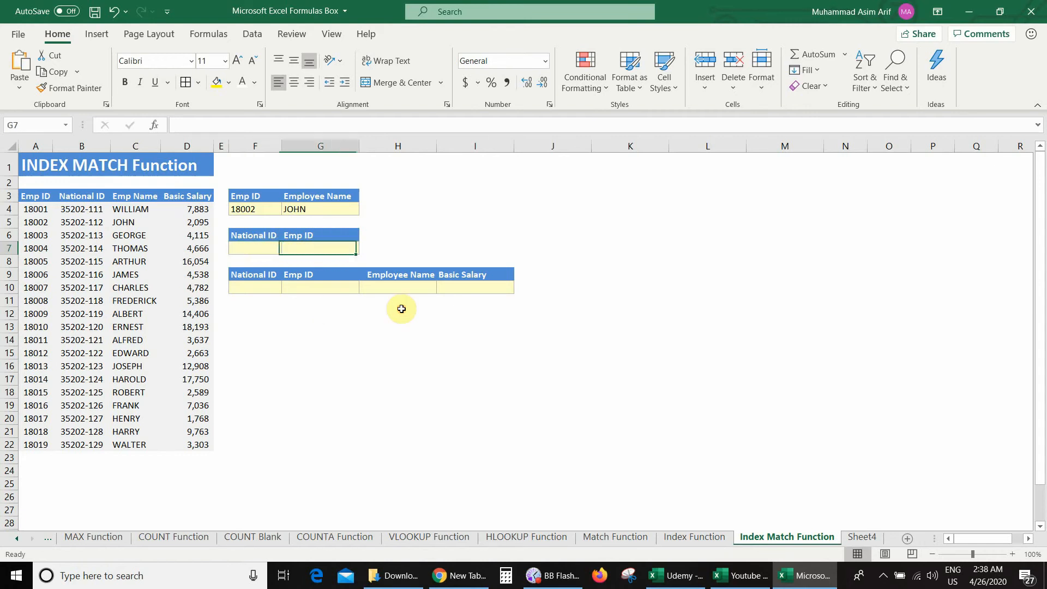
left_click(99, 249)
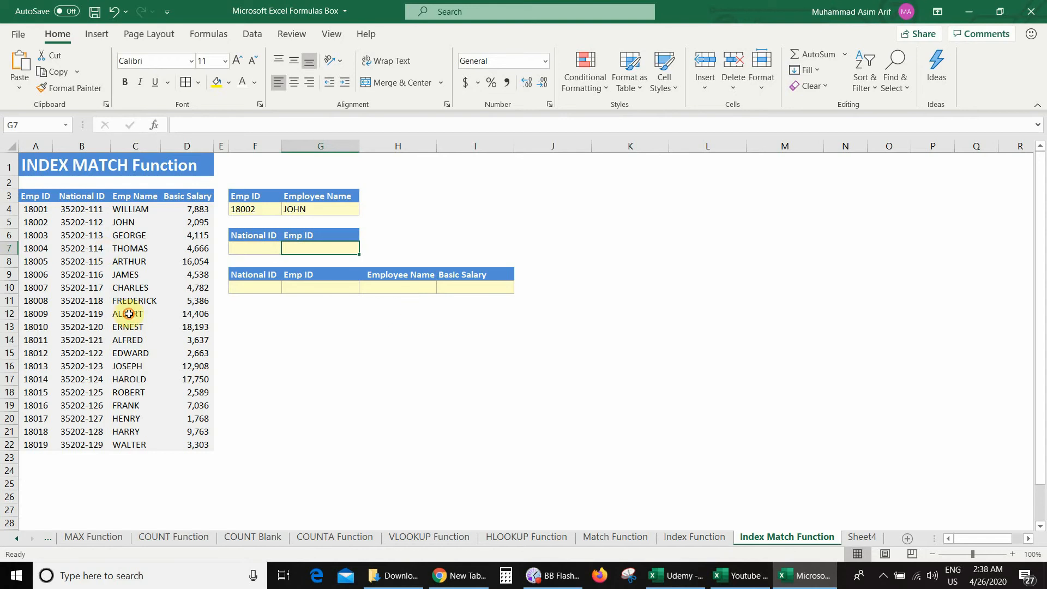
left_click_drag(82, 196, 75, 450)
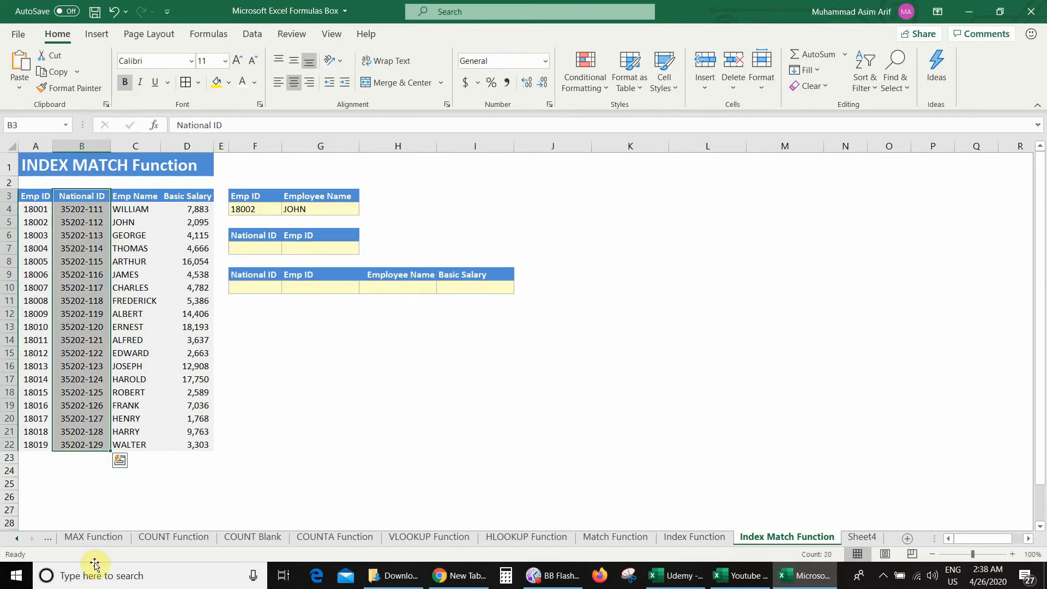
left_click(34, 298)
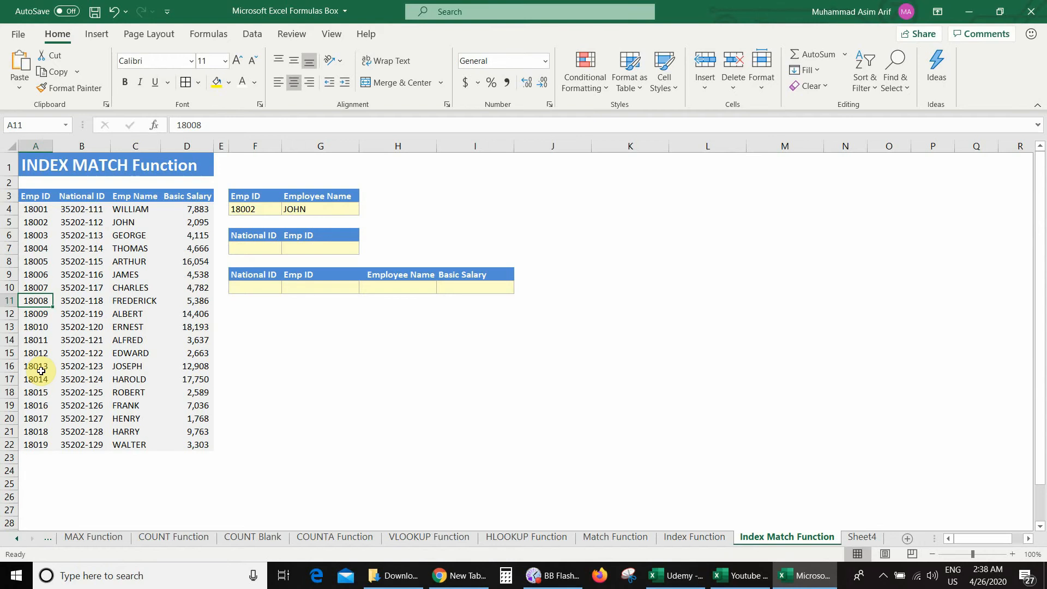
Enter the National ID listed in B7 as the lookup value in F7
left_click(269, 247)
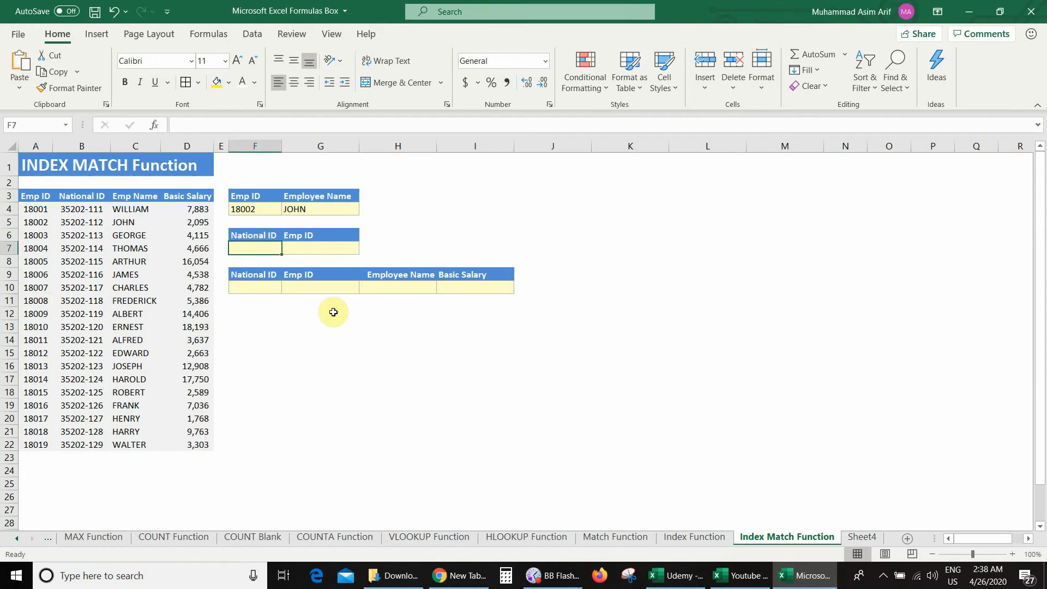
type("35202")
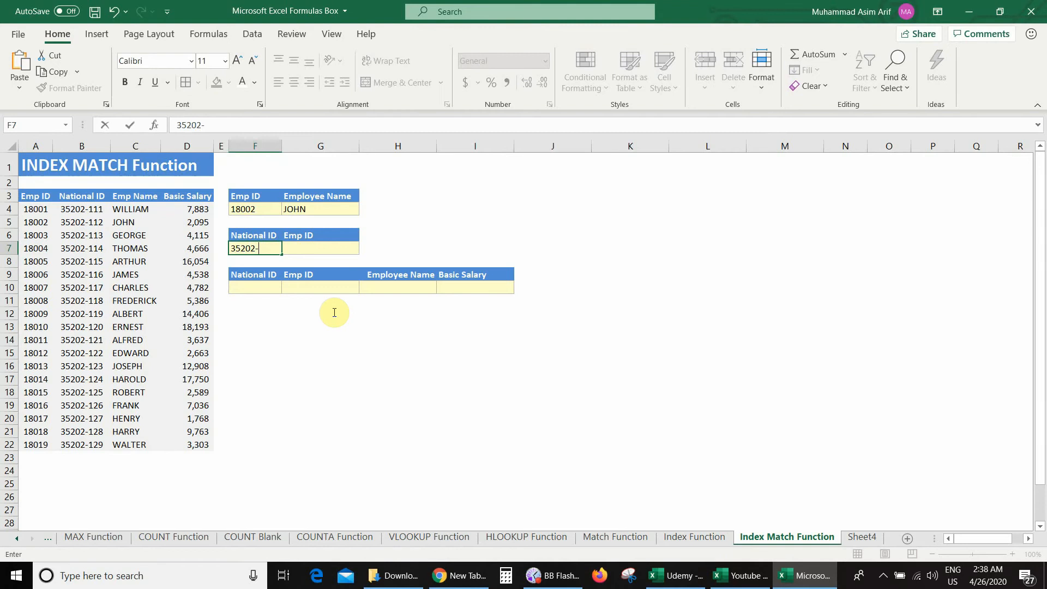
type("-114")
Start an INDEX formula in G7 with the employee IDs A4:A22 as its array
left_click(349, 248)
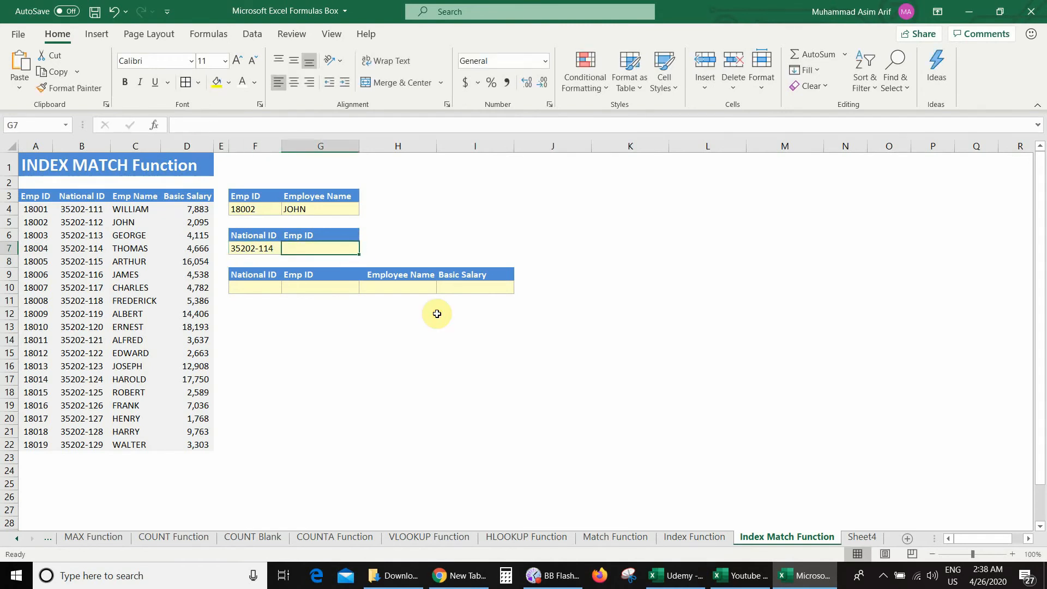
type("=index(")
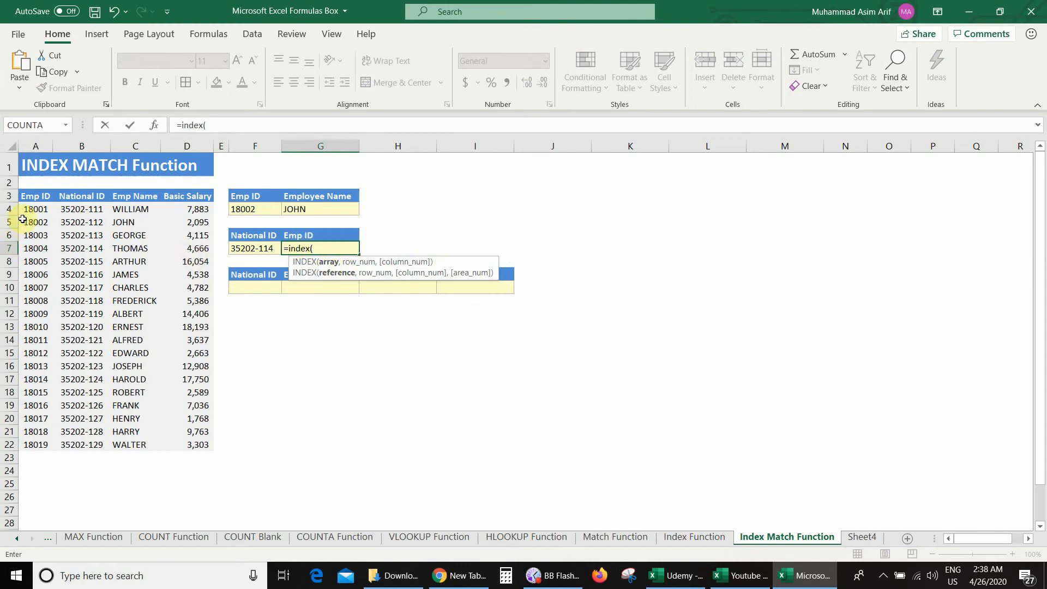
left_click_drag(31, 209, 31, 443)
type(",")
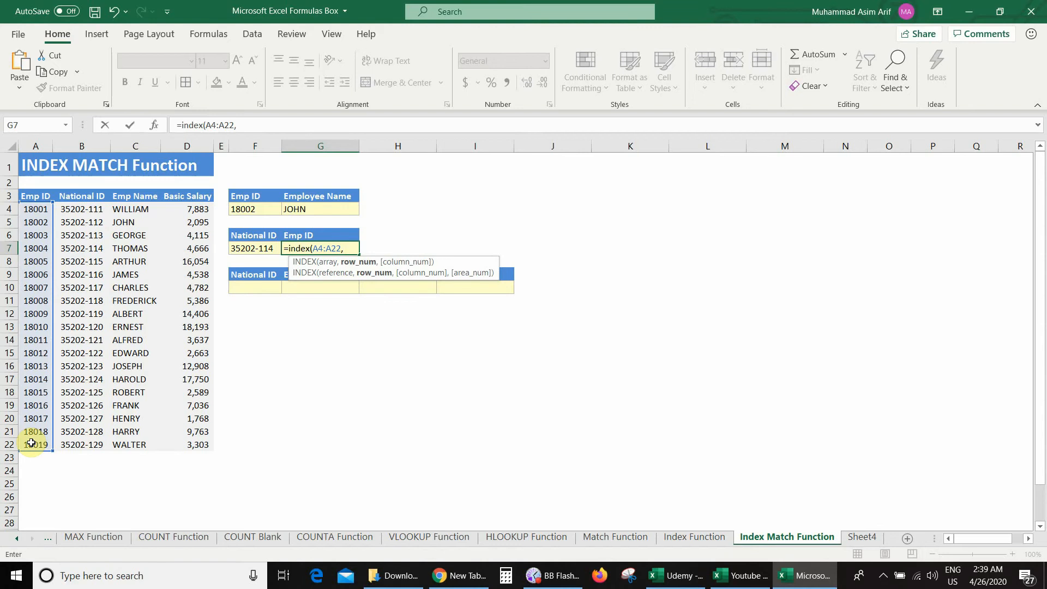
Complete the G7 formula with MATCH as its row number, looking up F7 in B4:B22 with exact match type 0
type("match(")
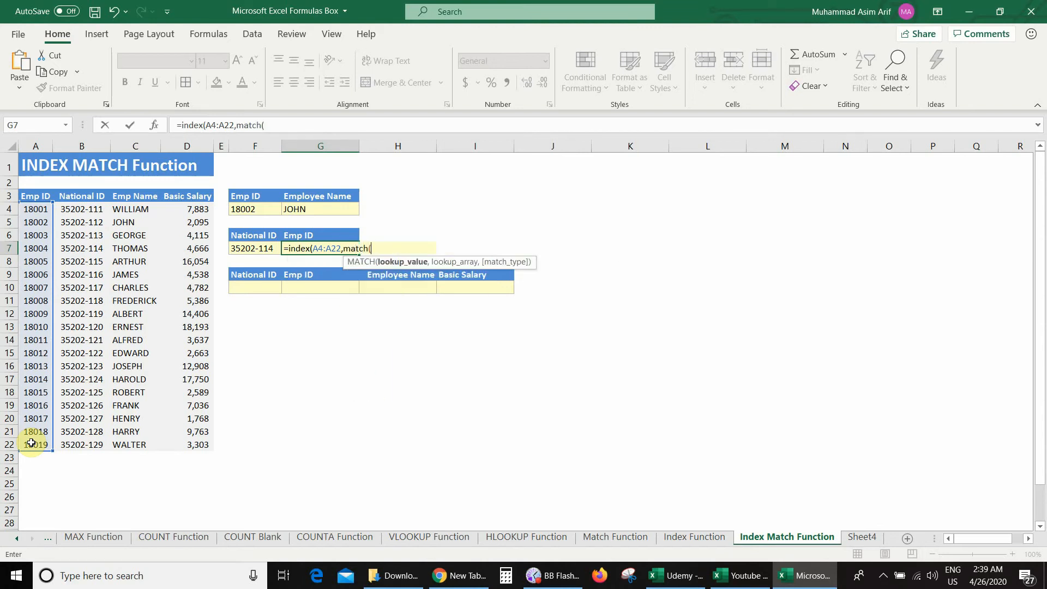
left_click(238, 249)
type(",")
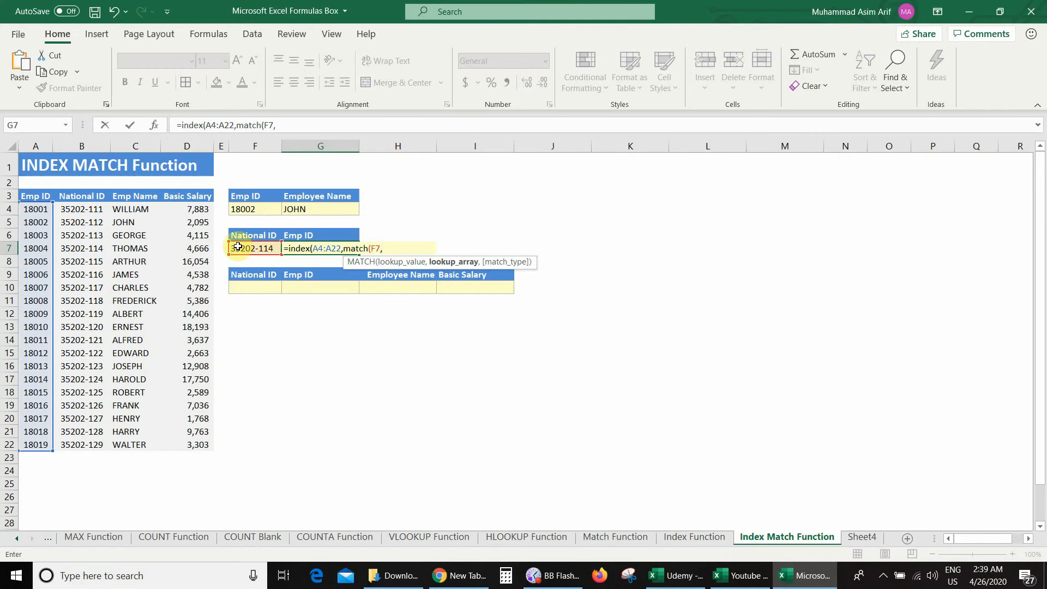
left_click_drag(90, 209, 94, 442)
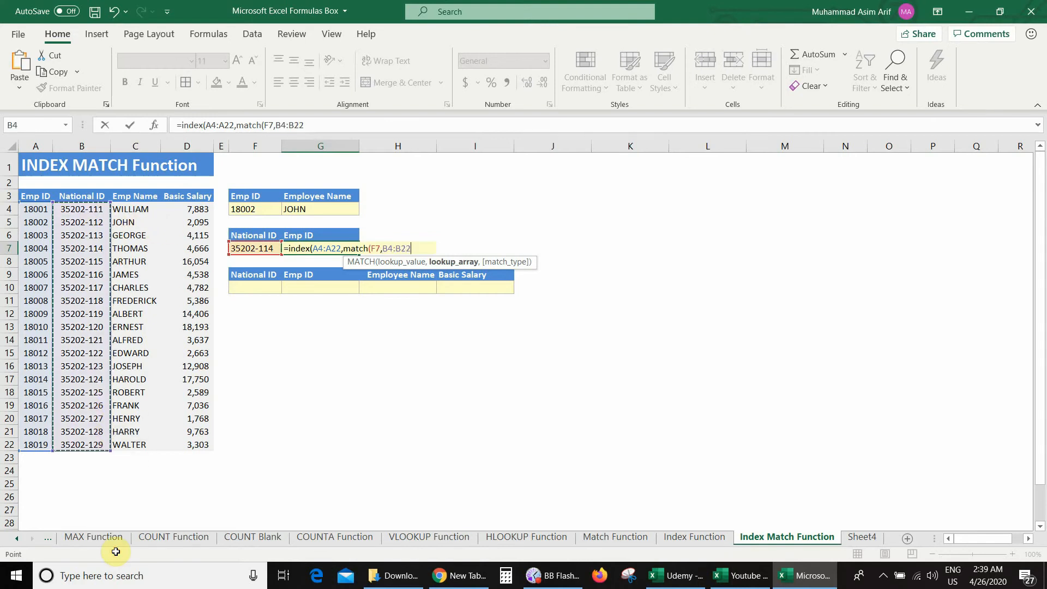
type(",")
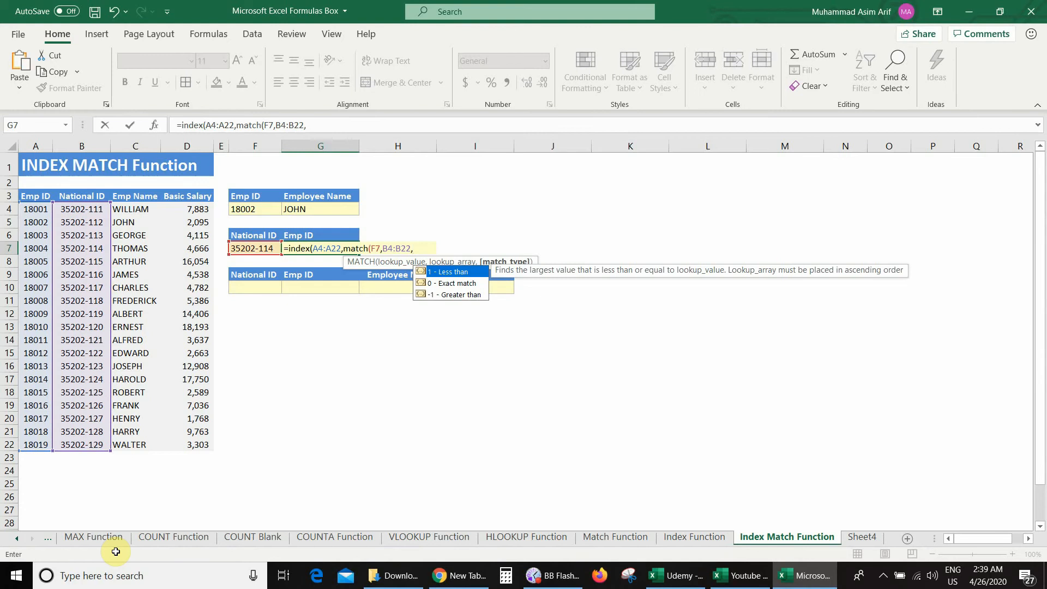
type("0)")
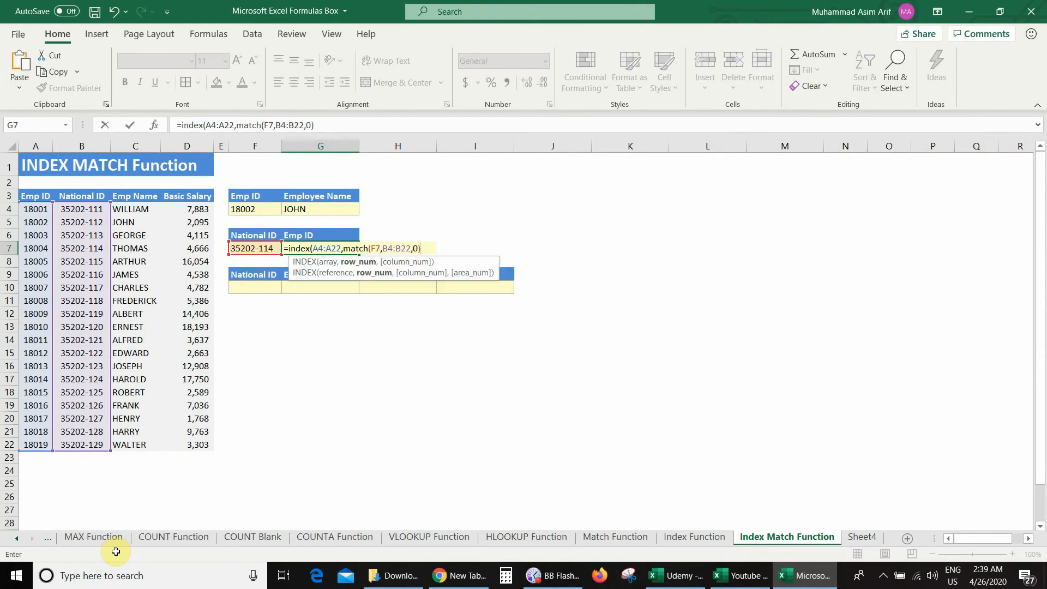
type(")")
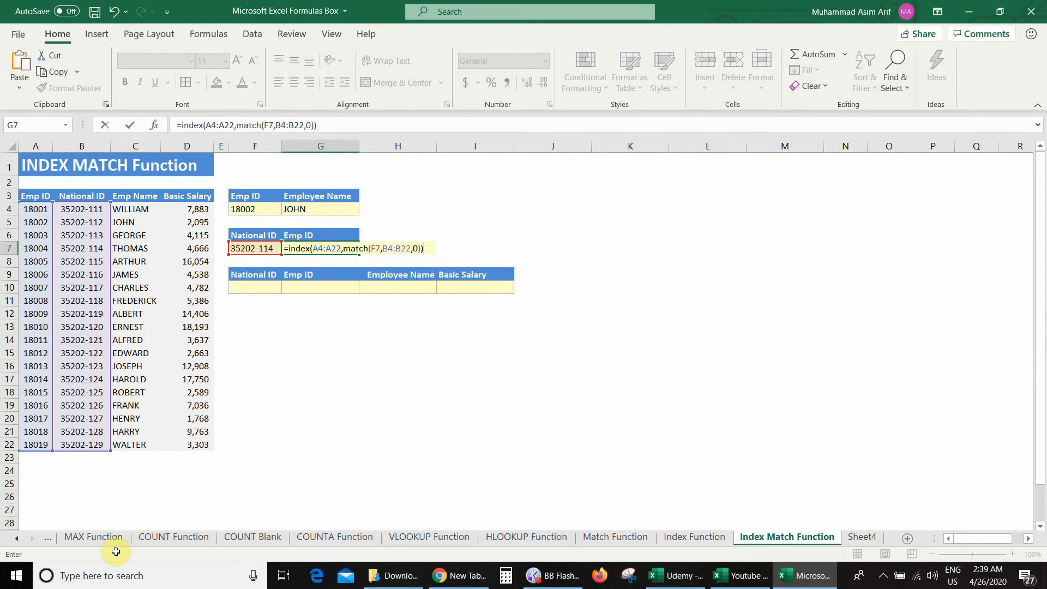
key("Return")
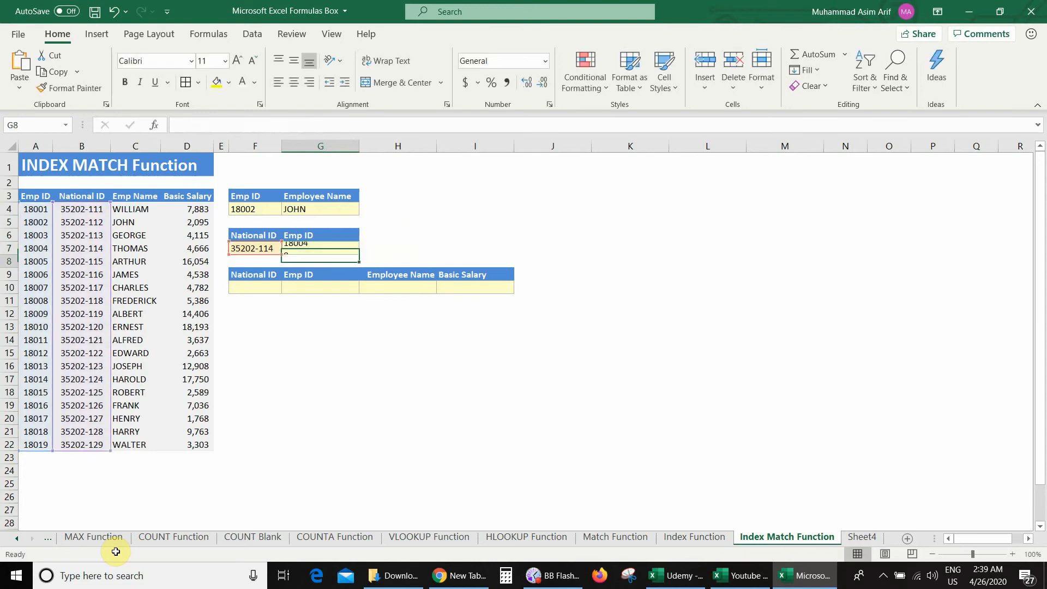
key("Up")
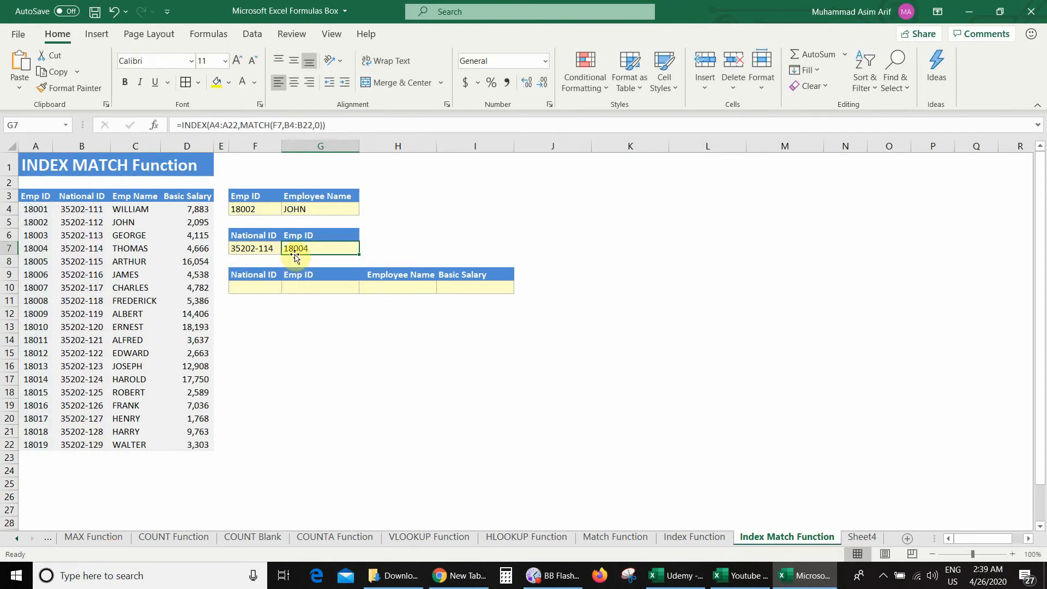
Enter the National ID listed in B8 as the lookup value in F10
left_click(270, 247)
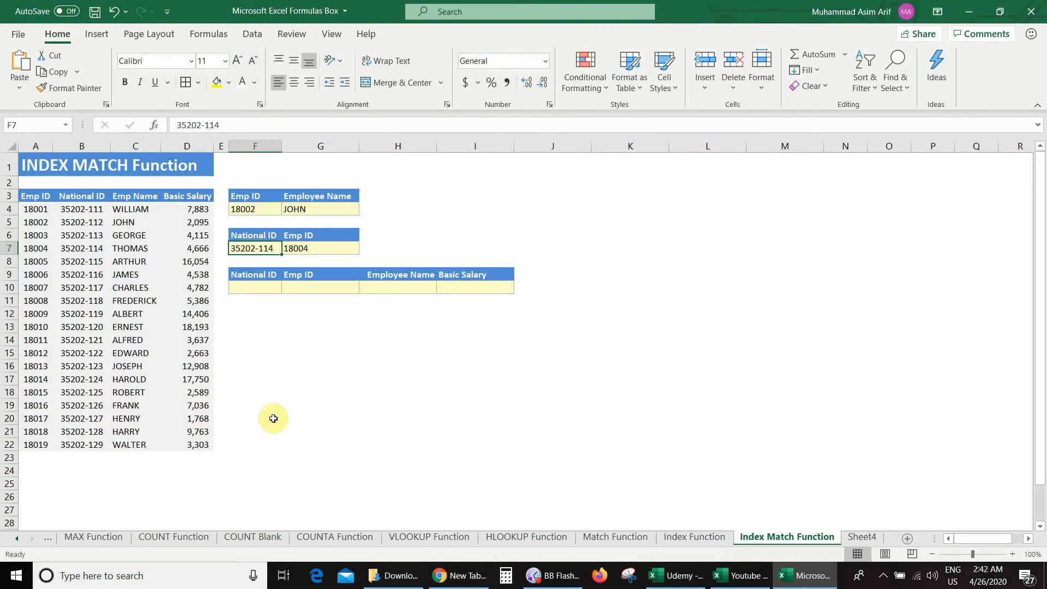
left_click(256, 285)
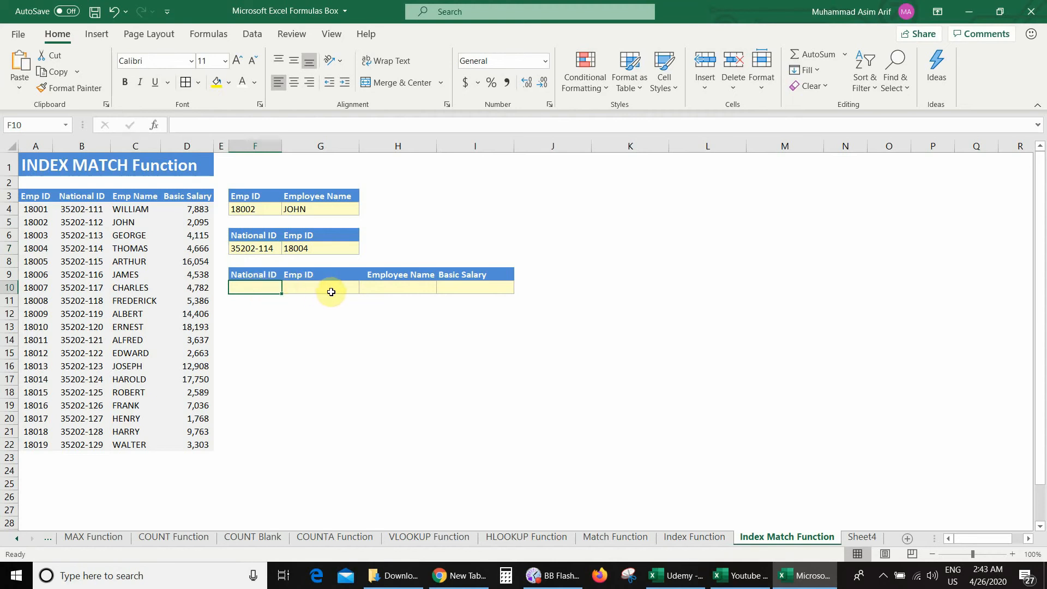
key("Right")
key("Right")
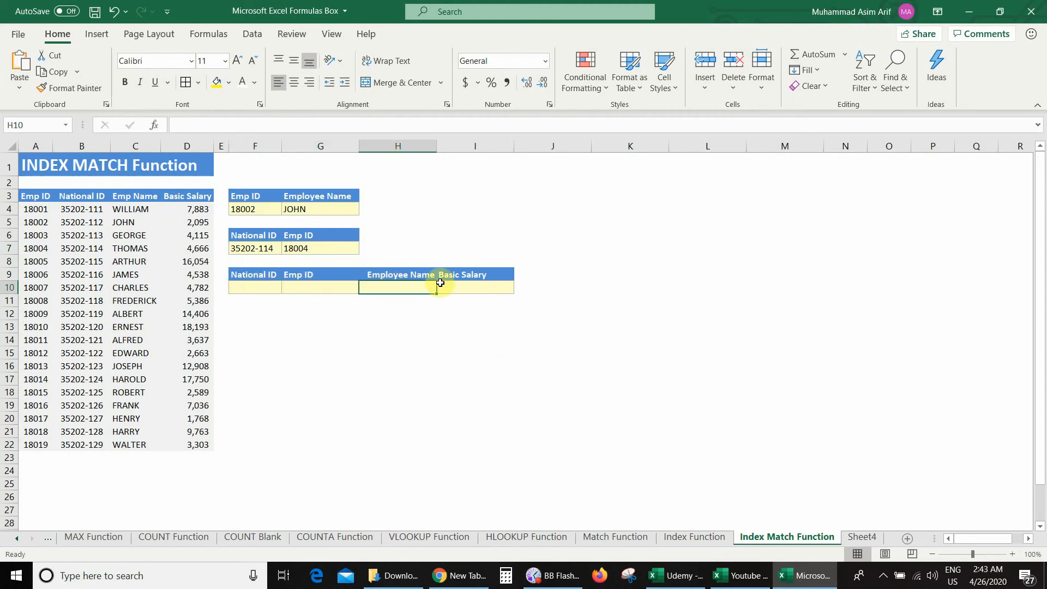
key("Right")
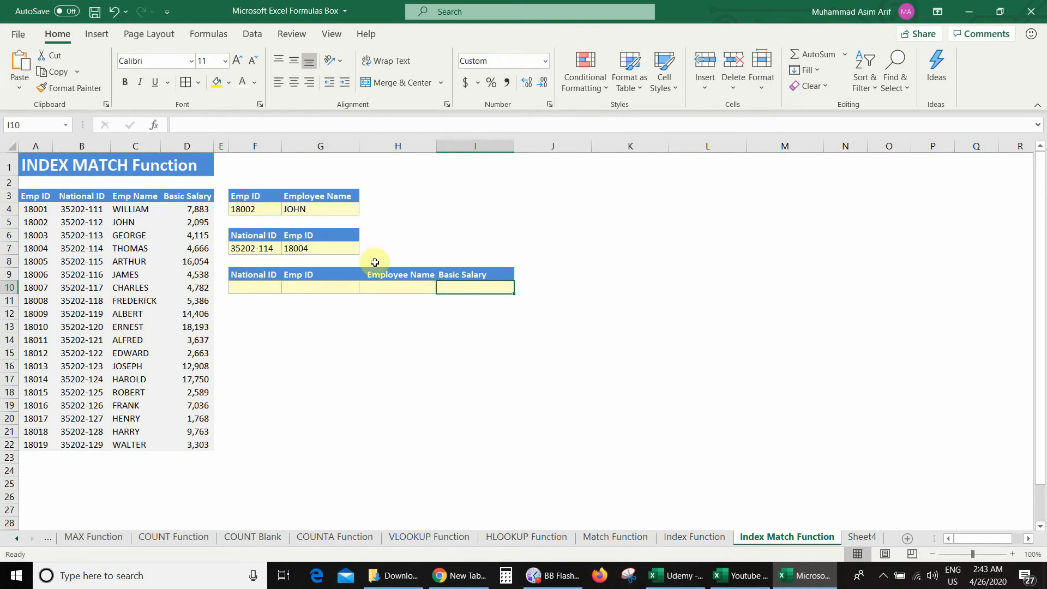
left_click(263, 286)
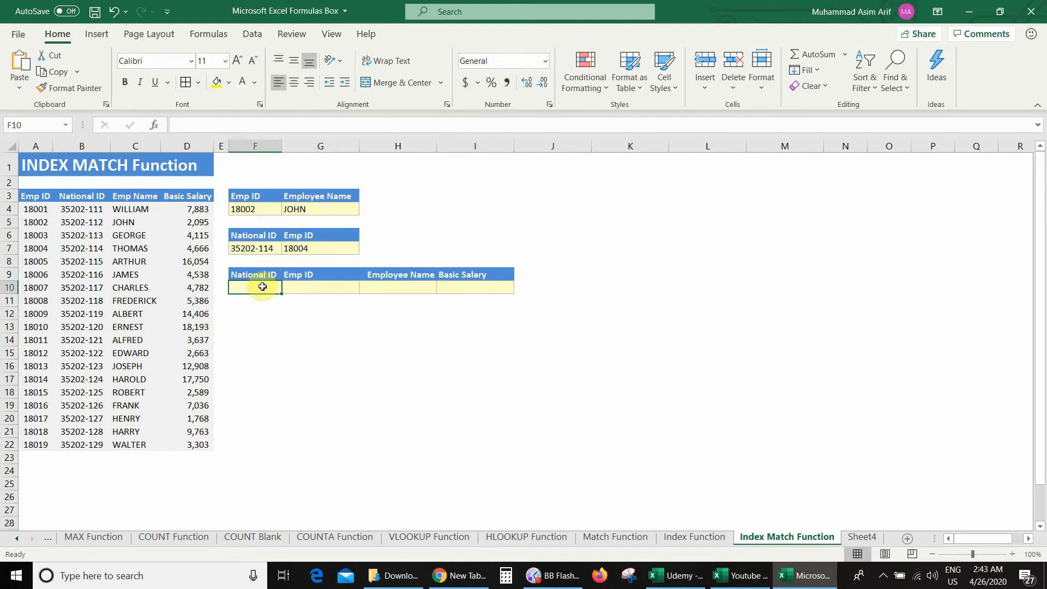
type("3520")
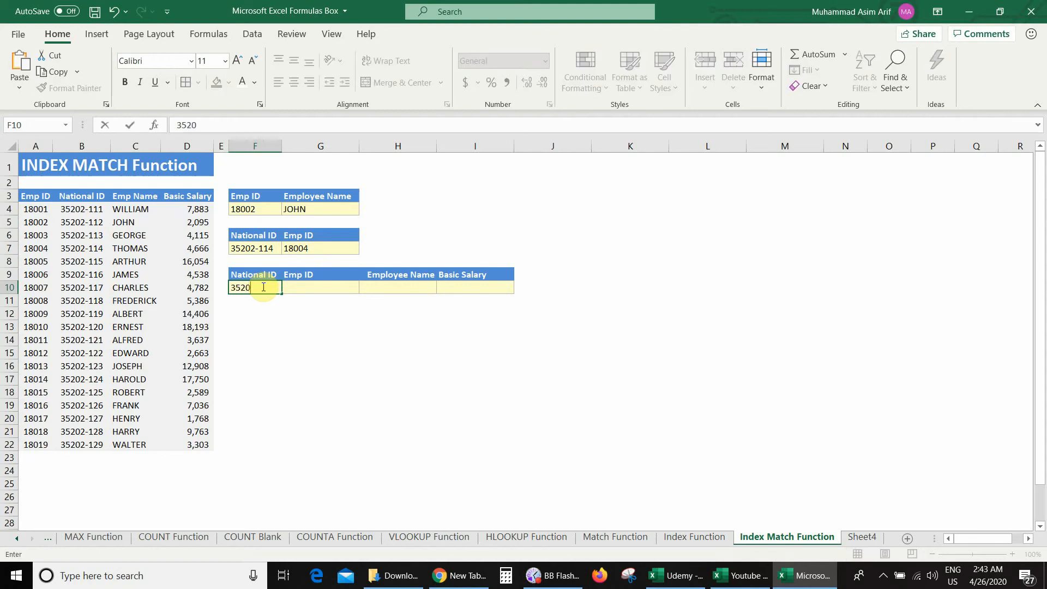
type("2-115")
key("Return")
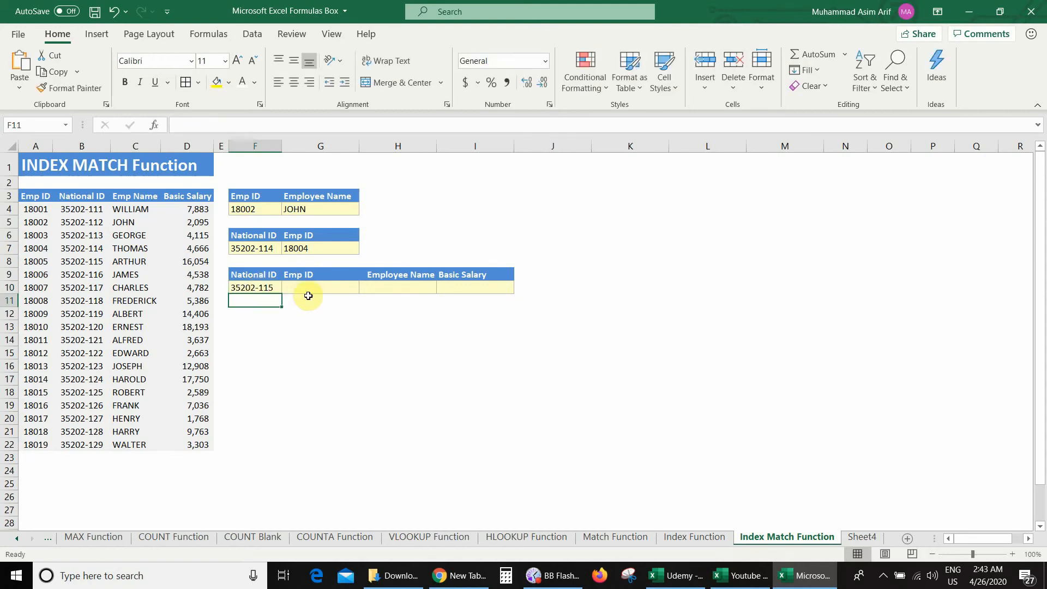
Start an INDEX formula in G10 with the employee IDs A4:A22 as its array
key("Up")
key("Right")
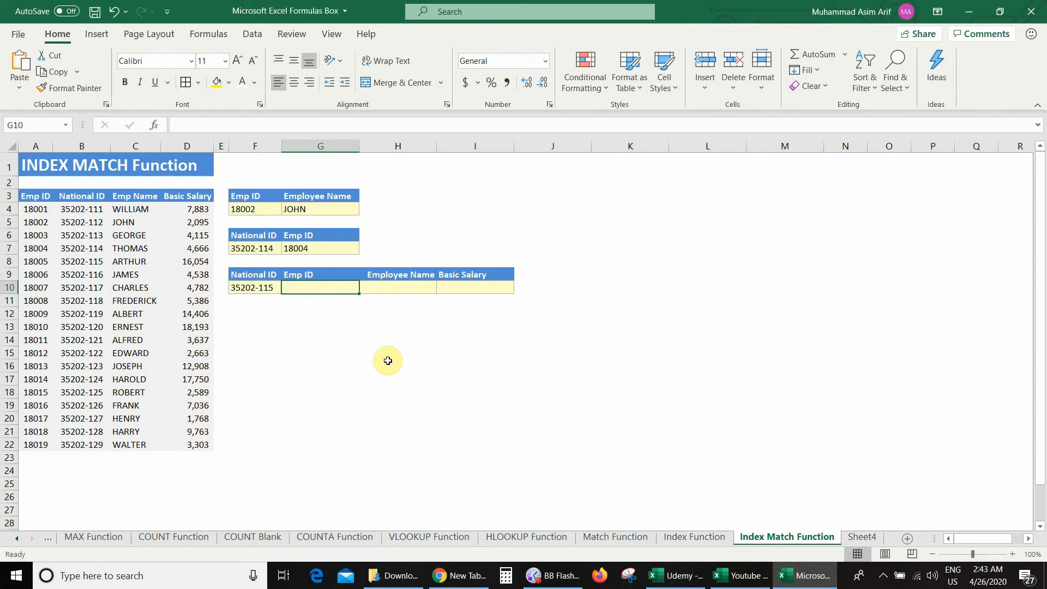
type("=")
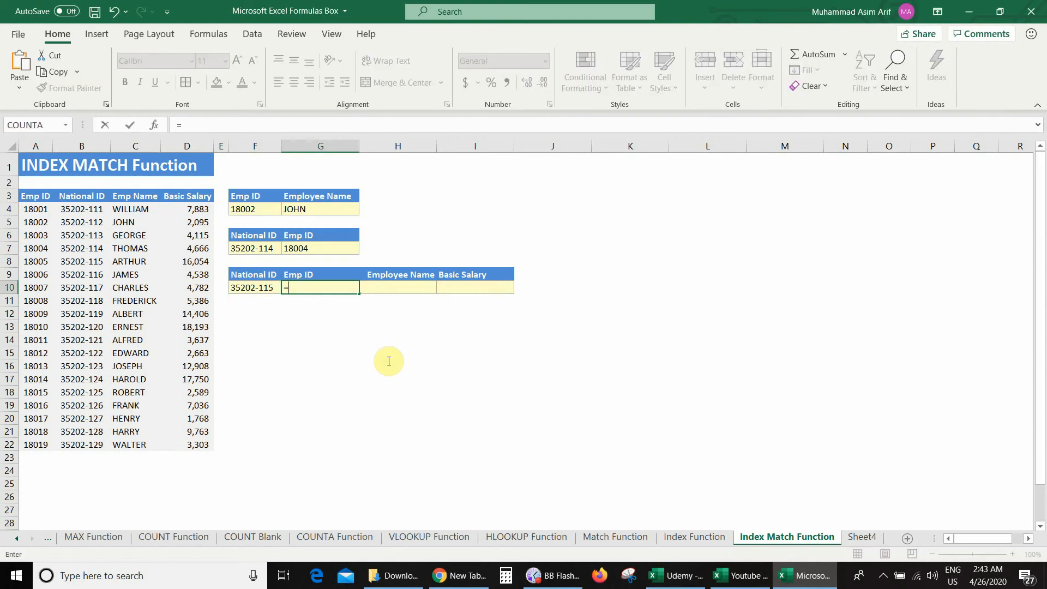
type("index(")
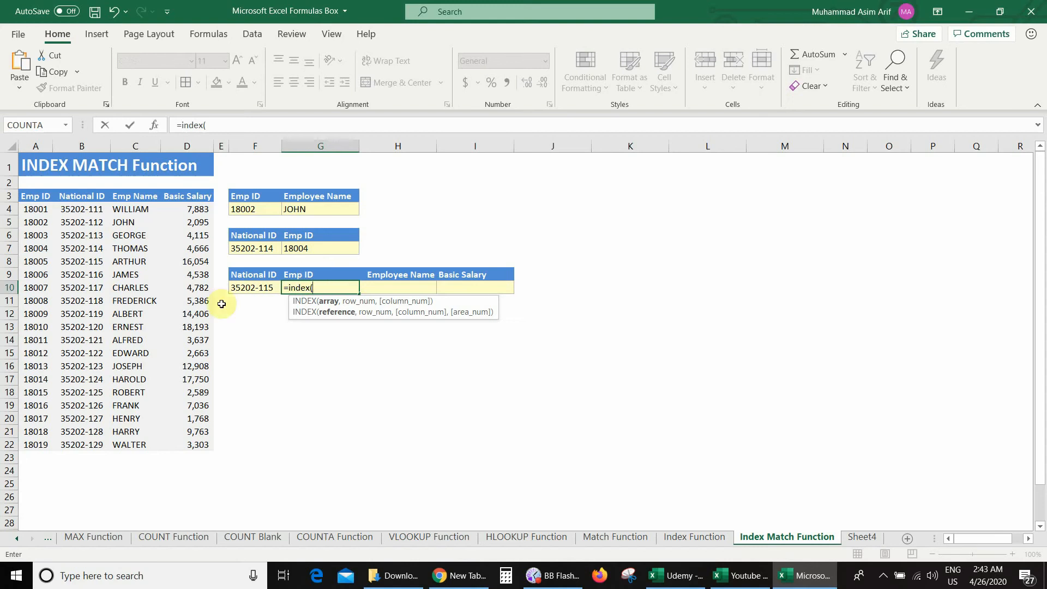
left_click_drag(36, 209, 43, 445)
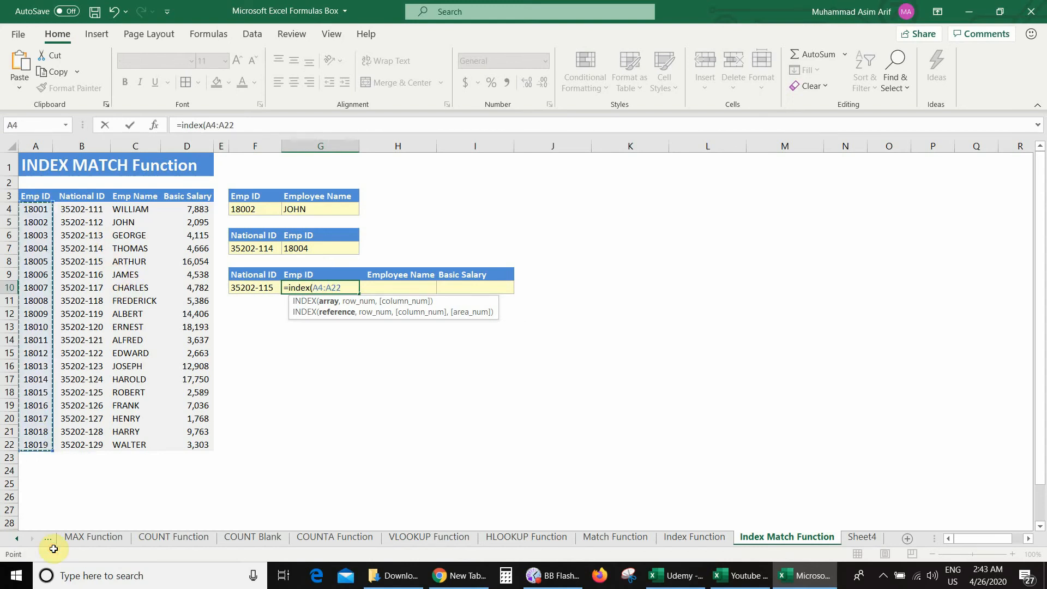
Complete the G10 formula with MATCH as its row number, looking up F10 in B4:B22 with exact match type 0
type(",ma")
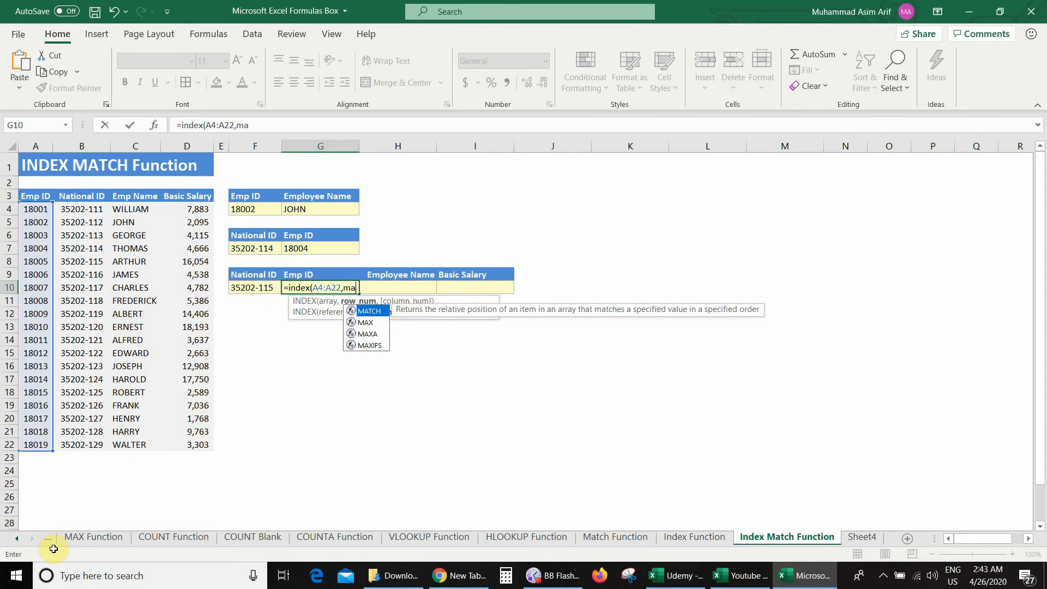
type("tch(")
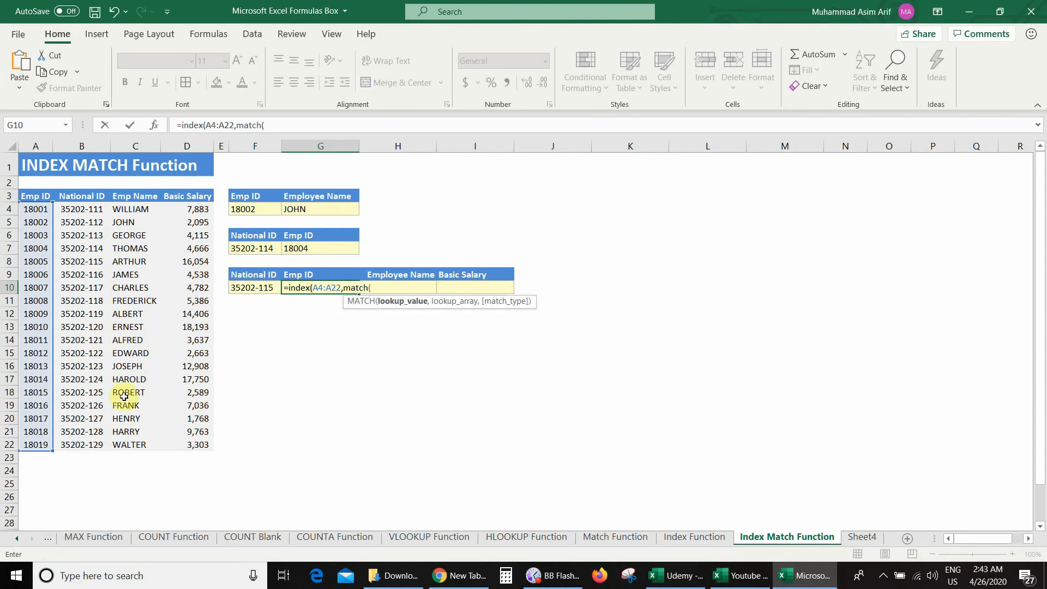
left_click(250, 286)
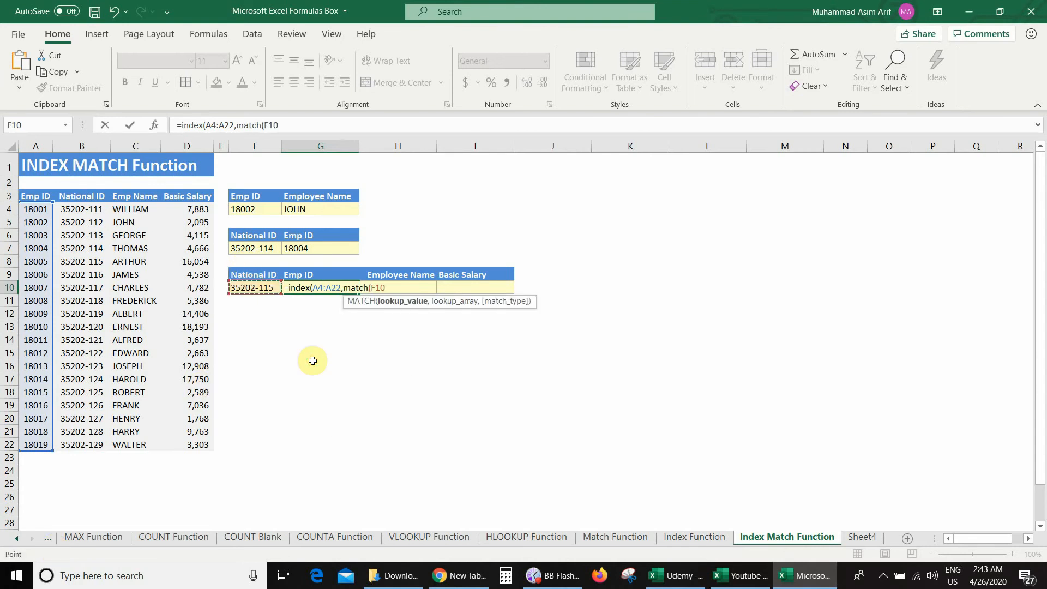
type(",")
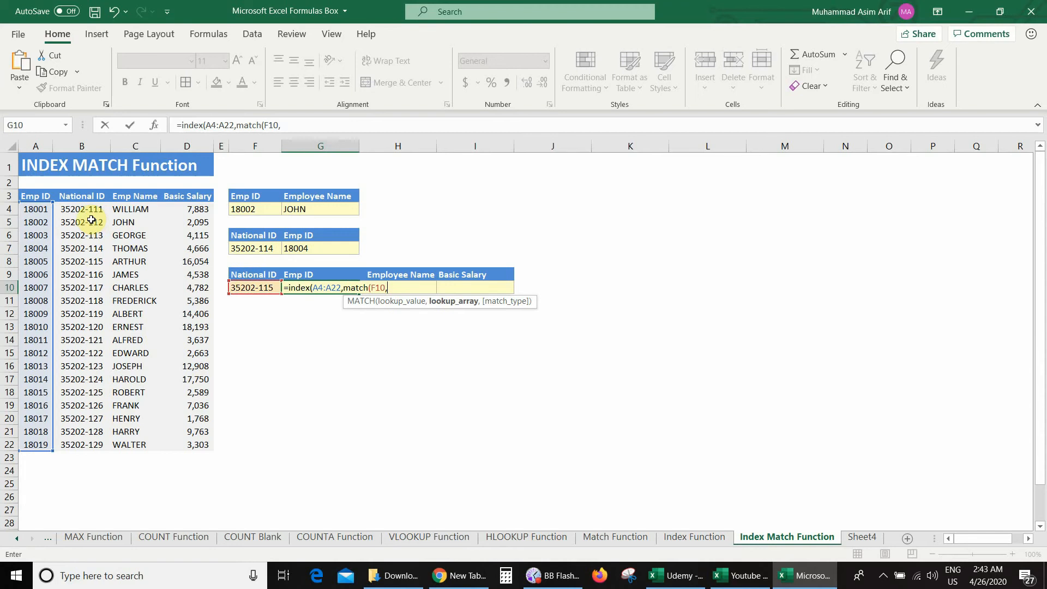
left_click_drag(82, 210, 82, 441)
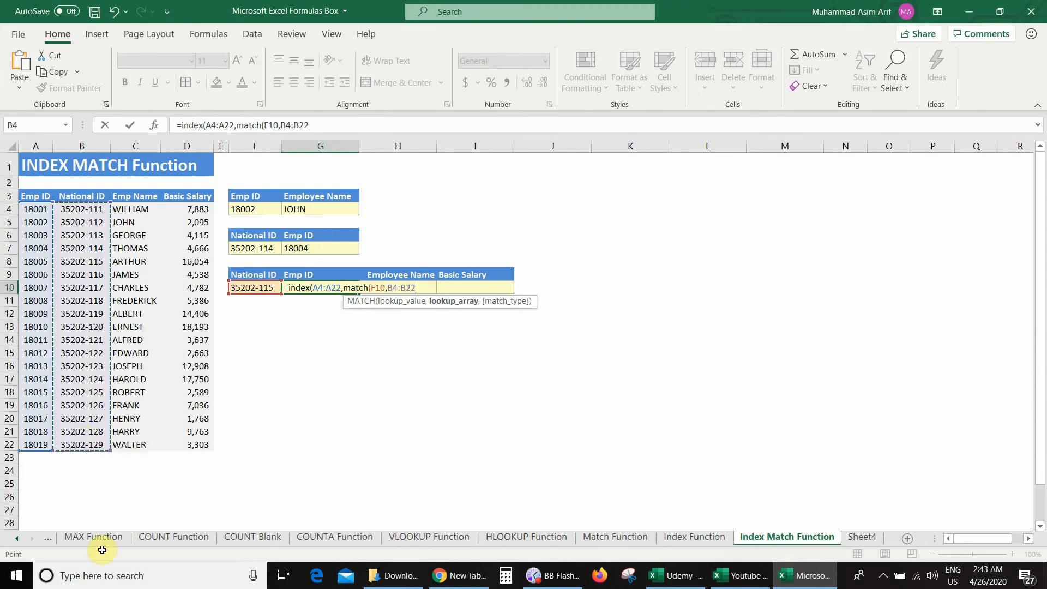
type(",0")
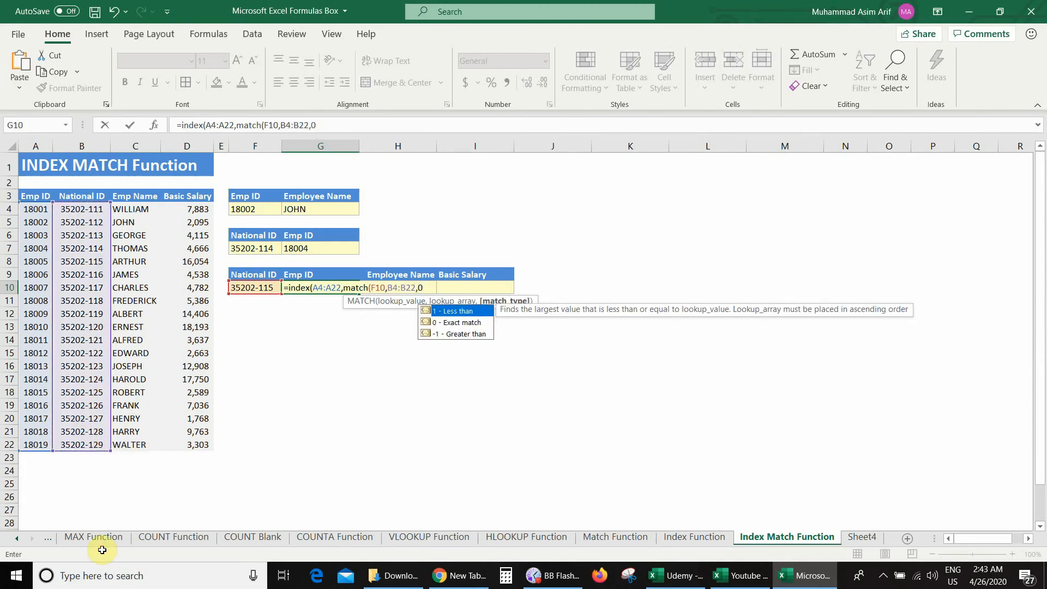
type(")")
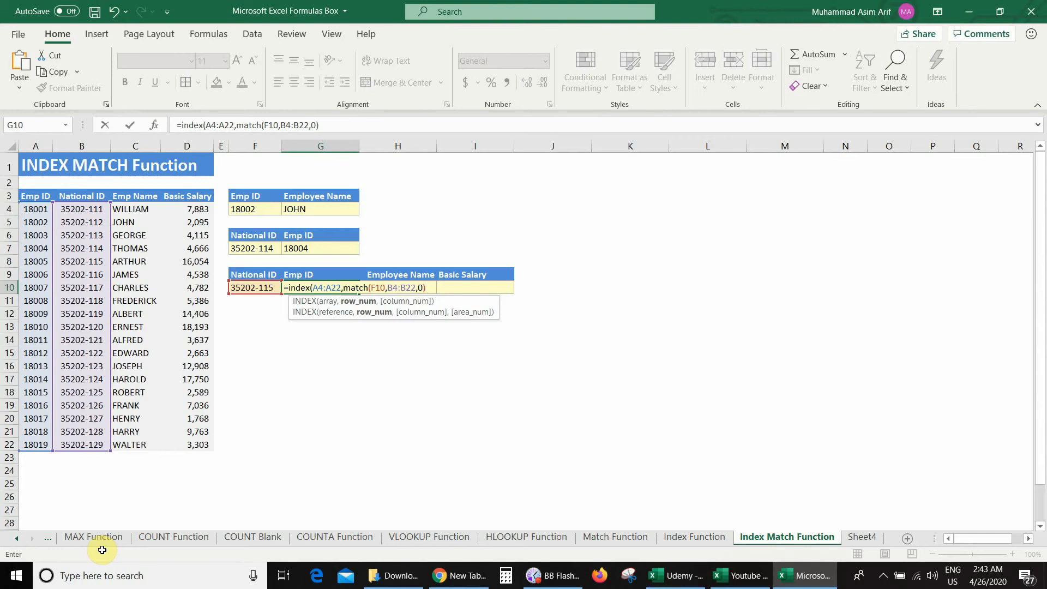
key("BackSpace")
type(")")
key("Return")
key("Up")
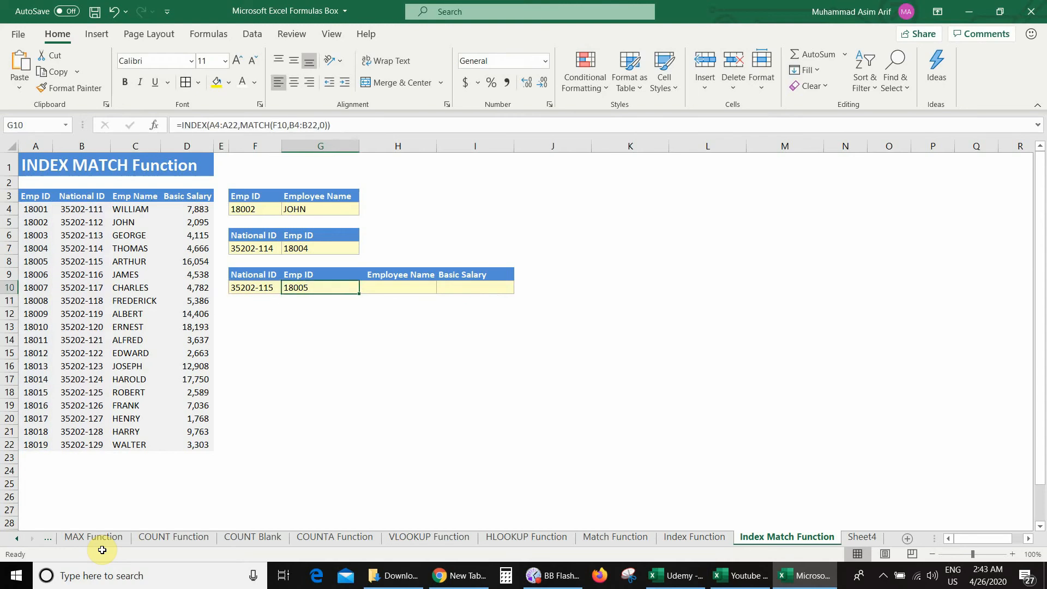
Start an INDEX formula in H10 with the employee names C4:C22 as its array
key("Right")
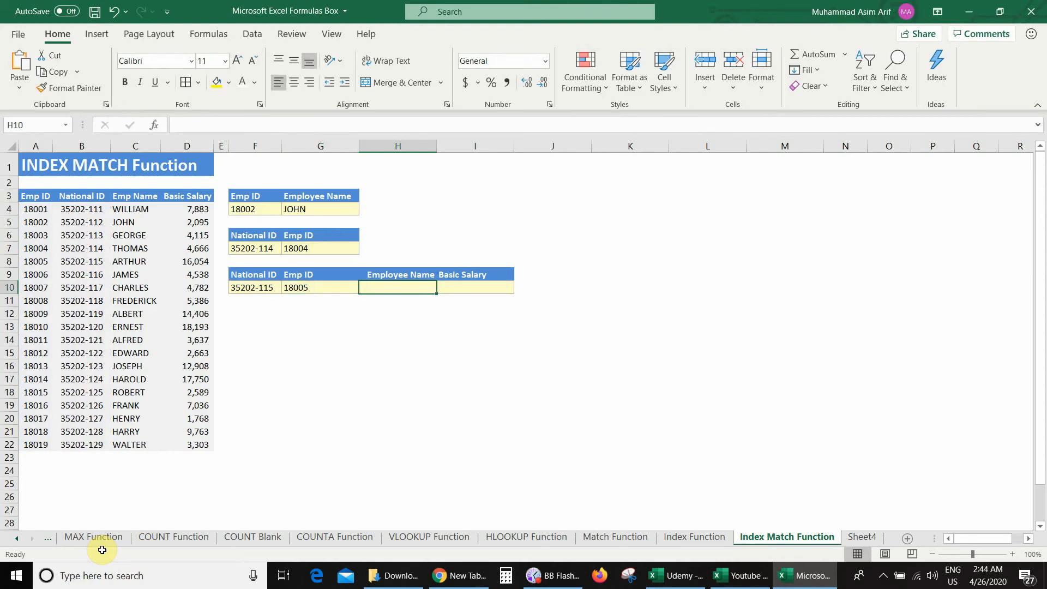
type("=ind")
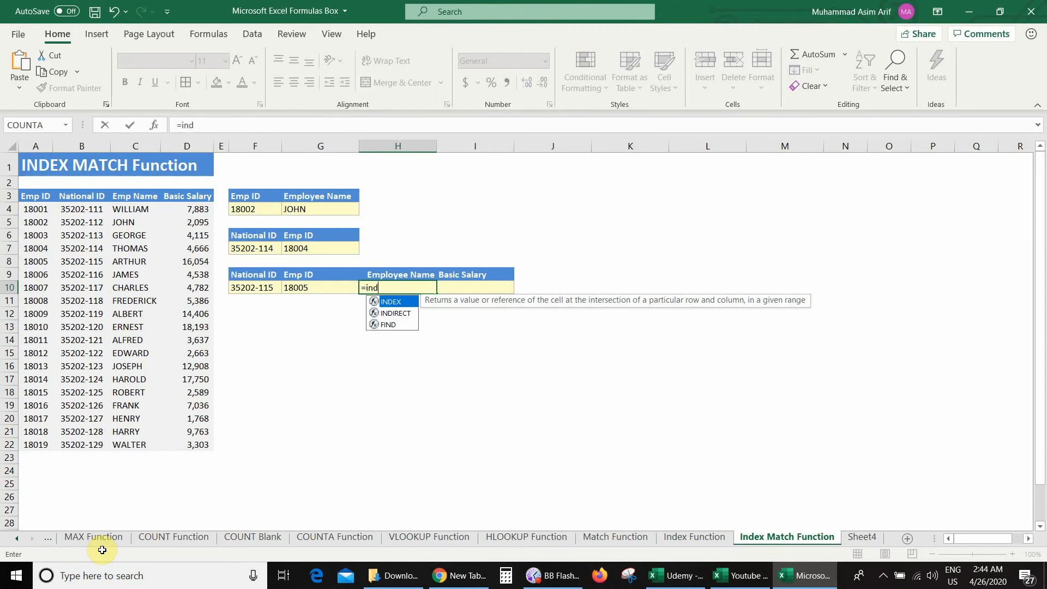
type("ex(")
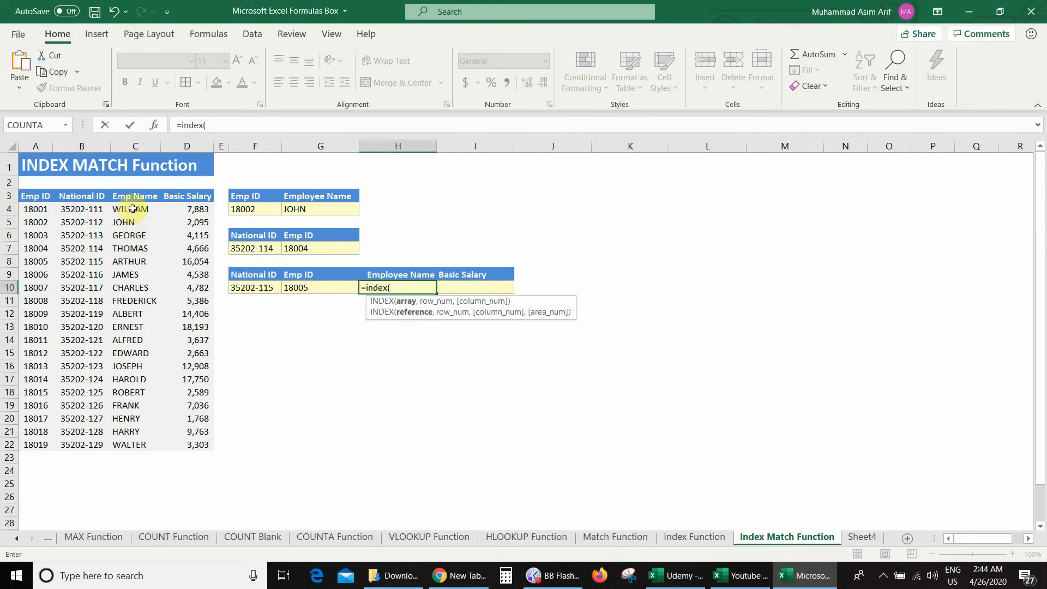
left_click_drag(131, 209, 121, 444)
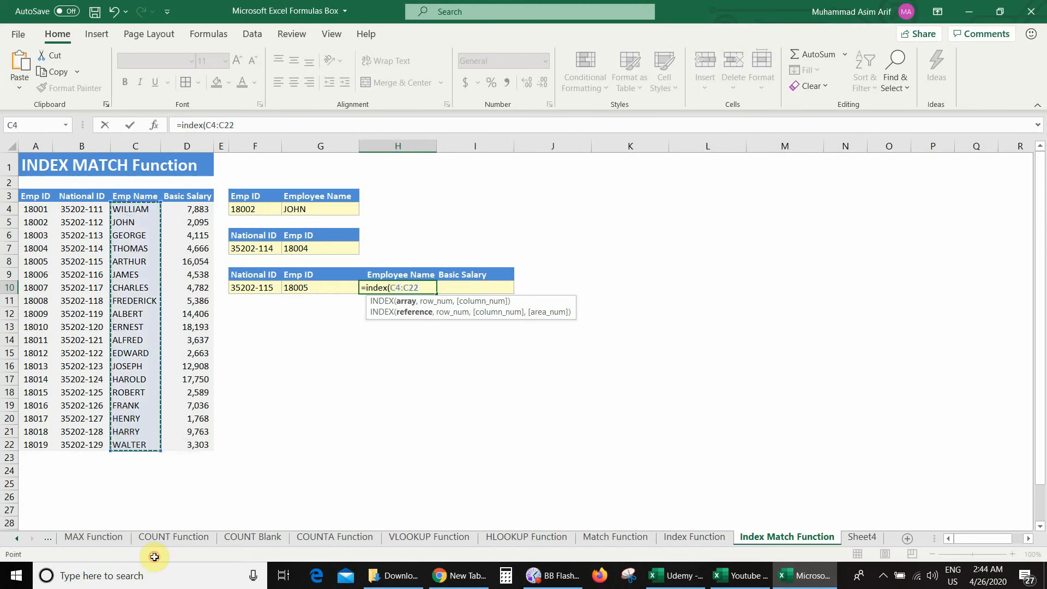
type(",")
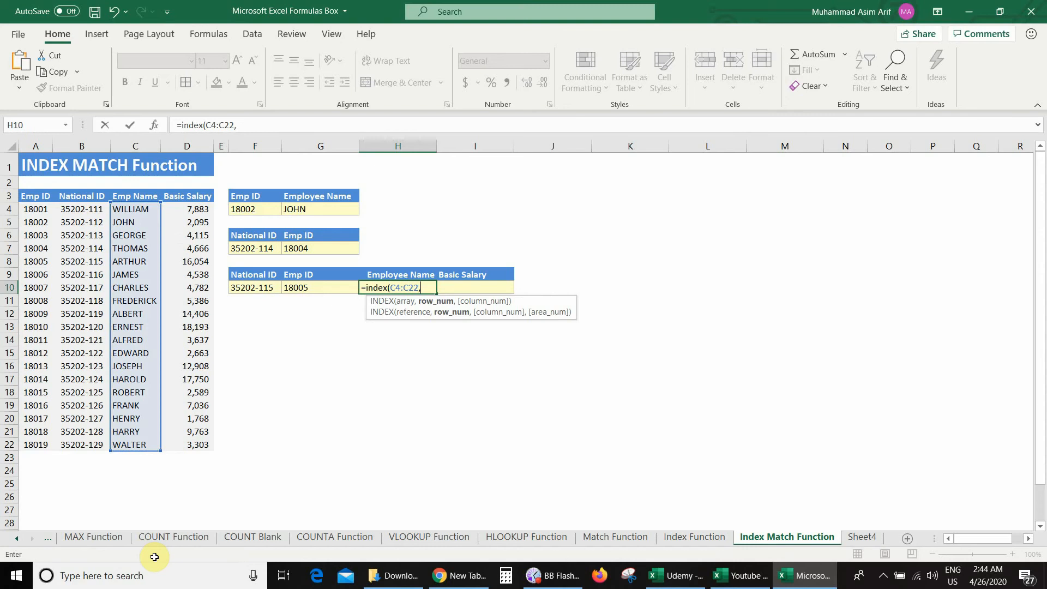
Complete the H10 formula with MATCH as its row number, looking up F10 in B4:B22 with exact match type 0
type("match(")
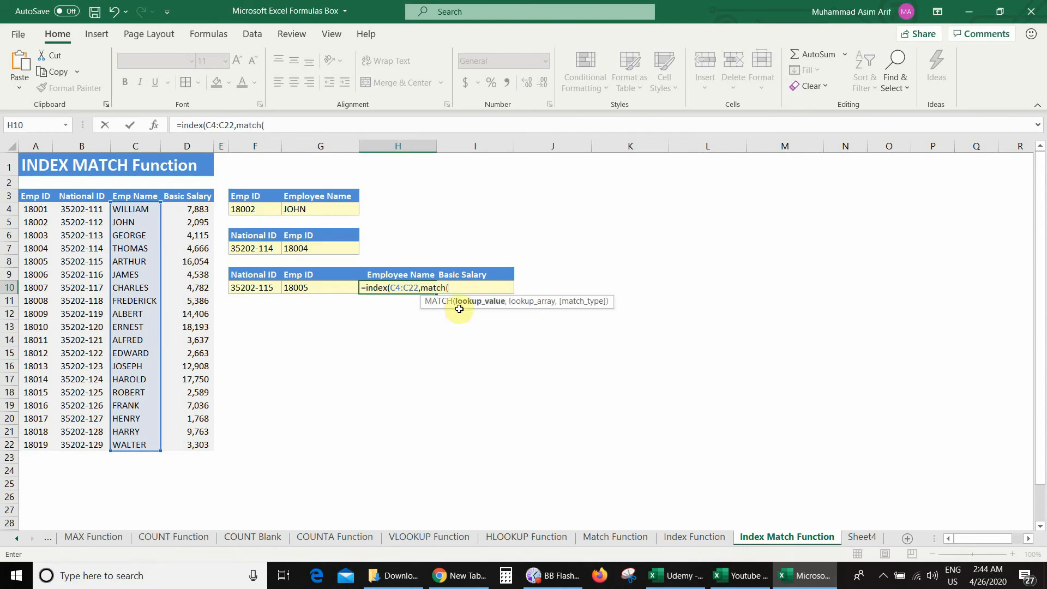
left_click(244, 287)
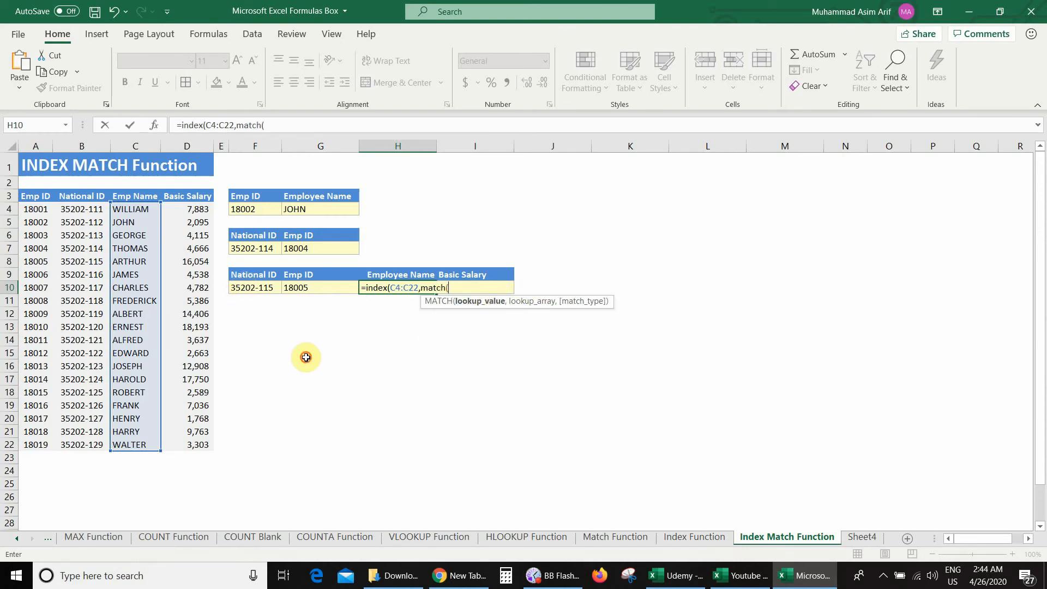
type(",")
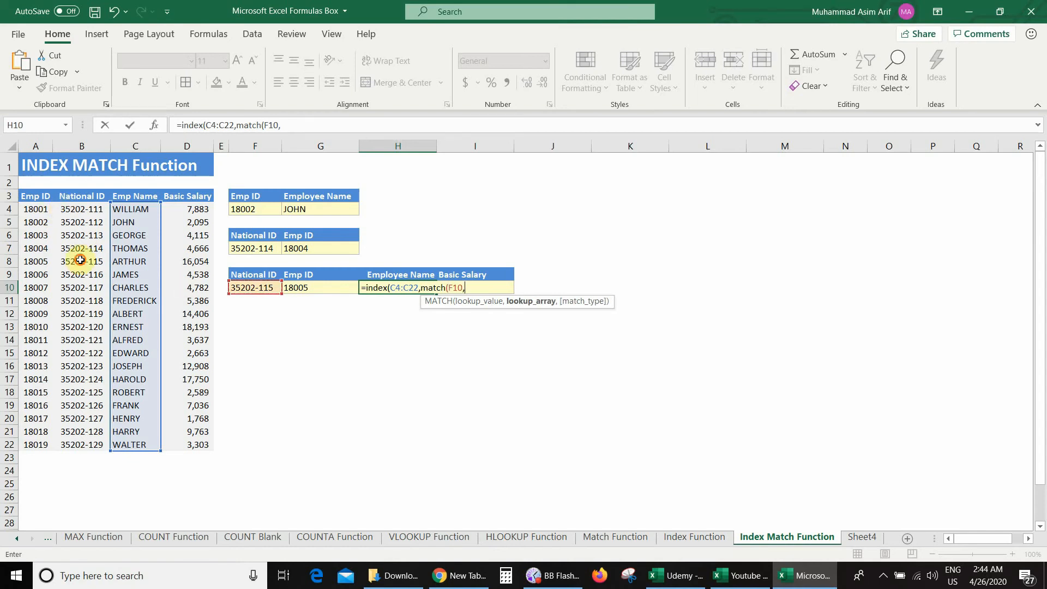
left_click_drag(82, 209, 82, 443)
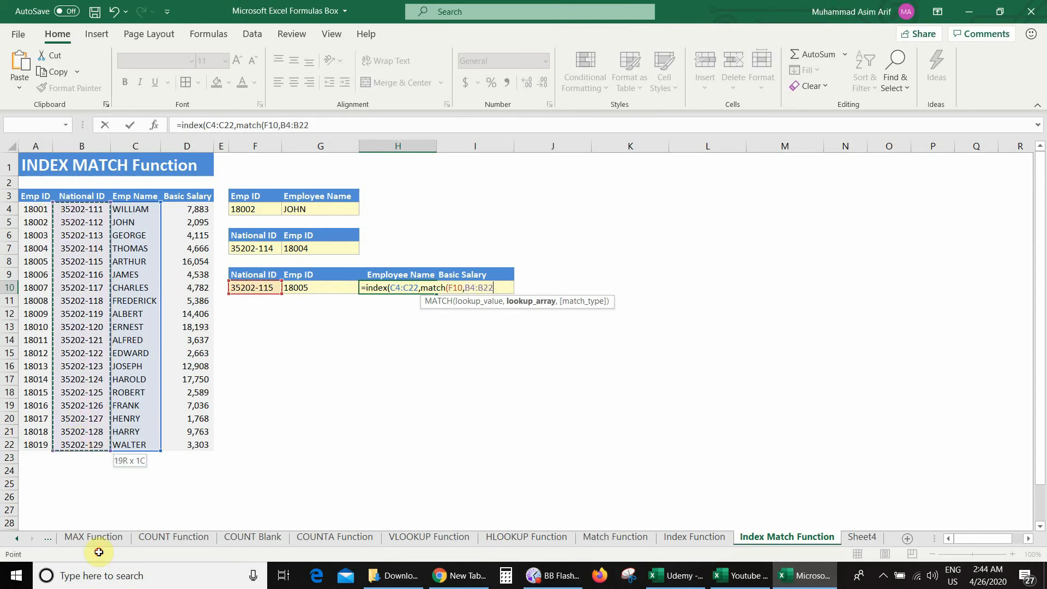
type(",")
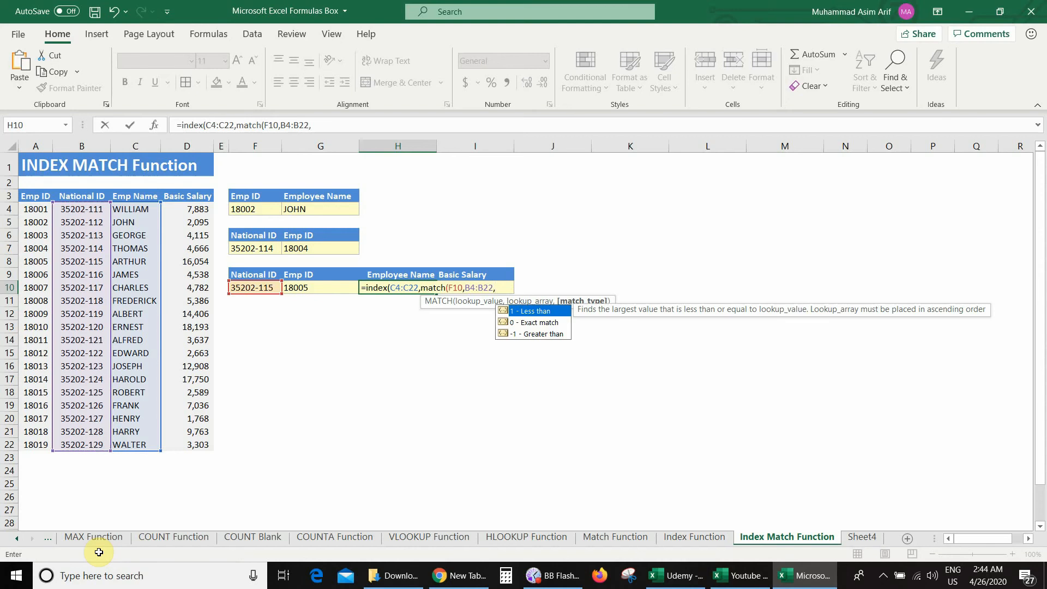
type("0)")
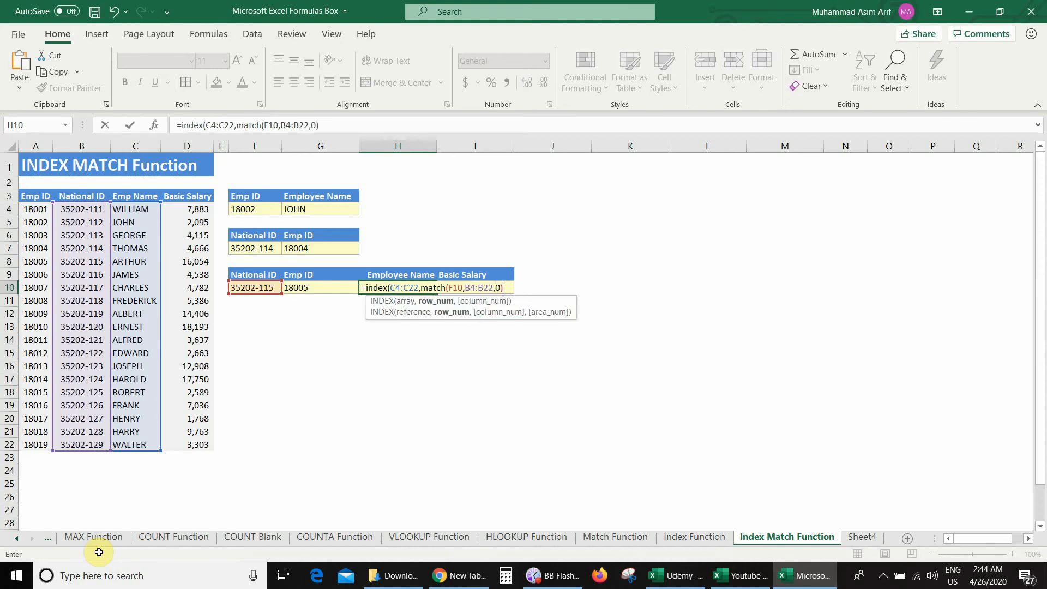
type(")")
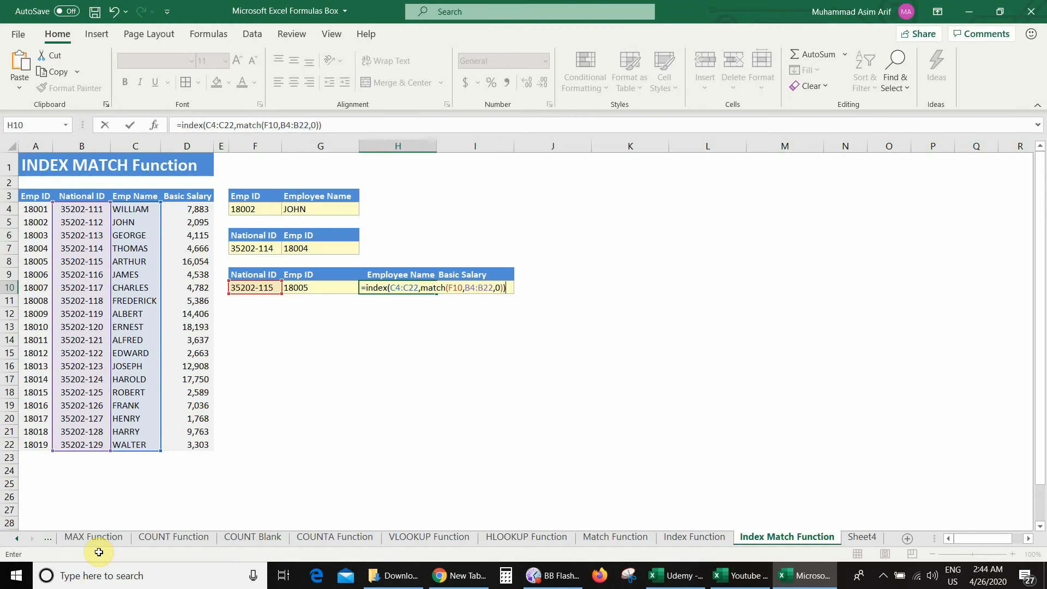
key("Return")
key("Up")
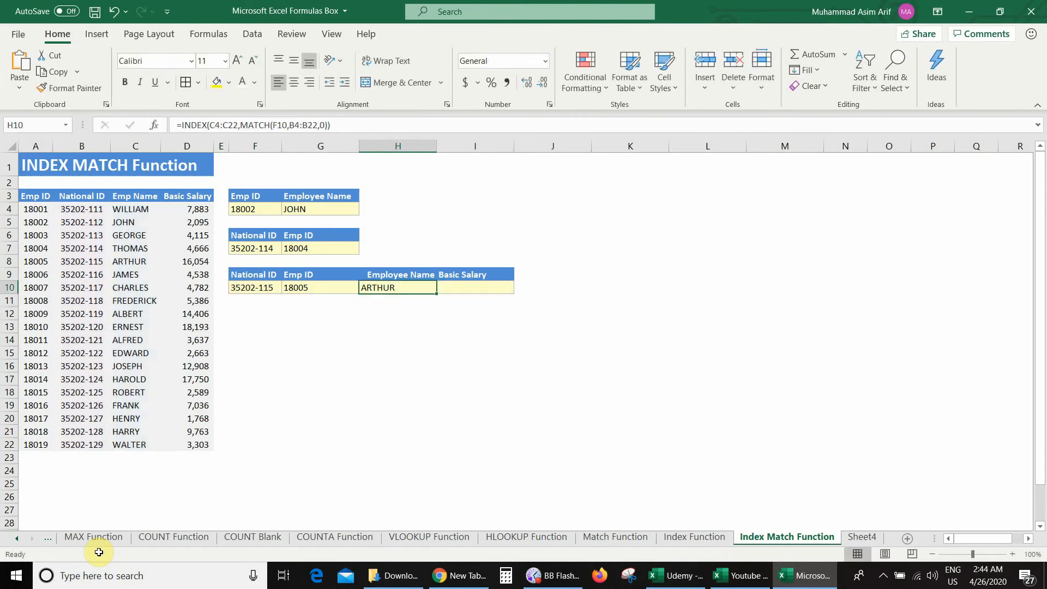
Start an INDEX formula in I10 with the basic salaries D4:D22 as its array
left_click(470, 283)
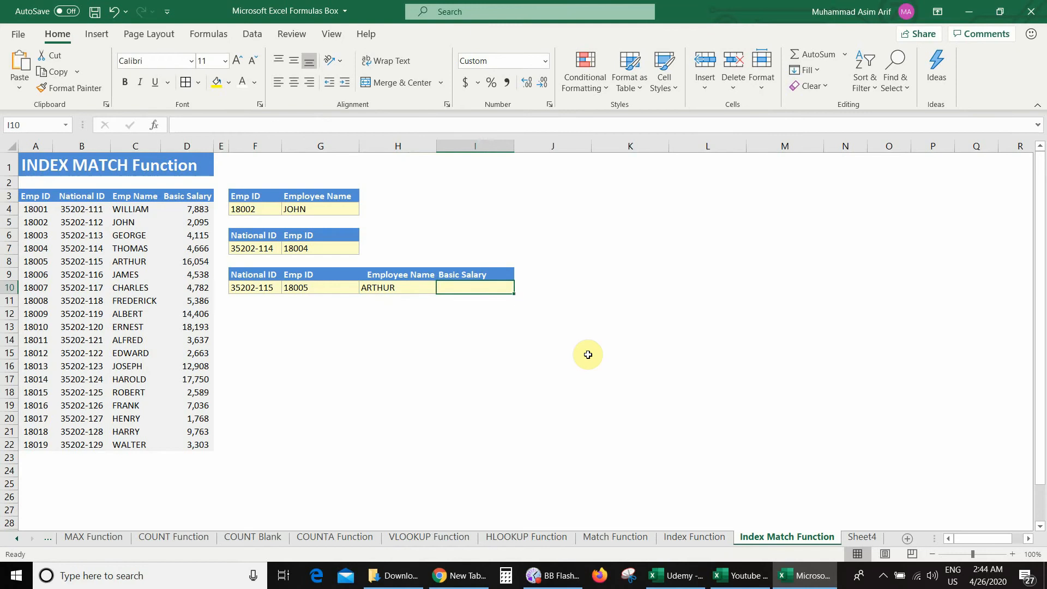
type("=")
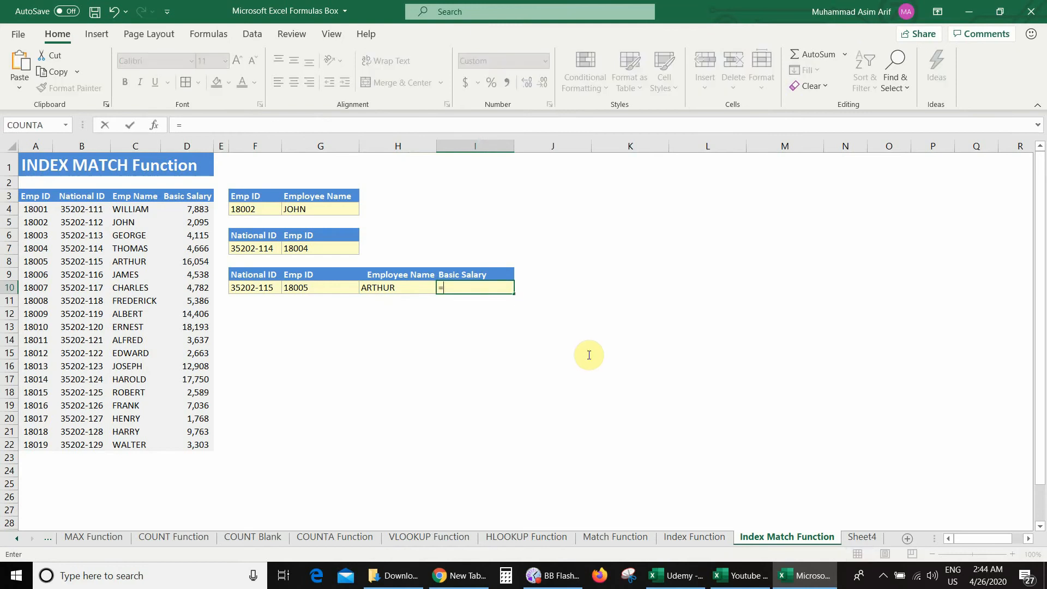
type("index")
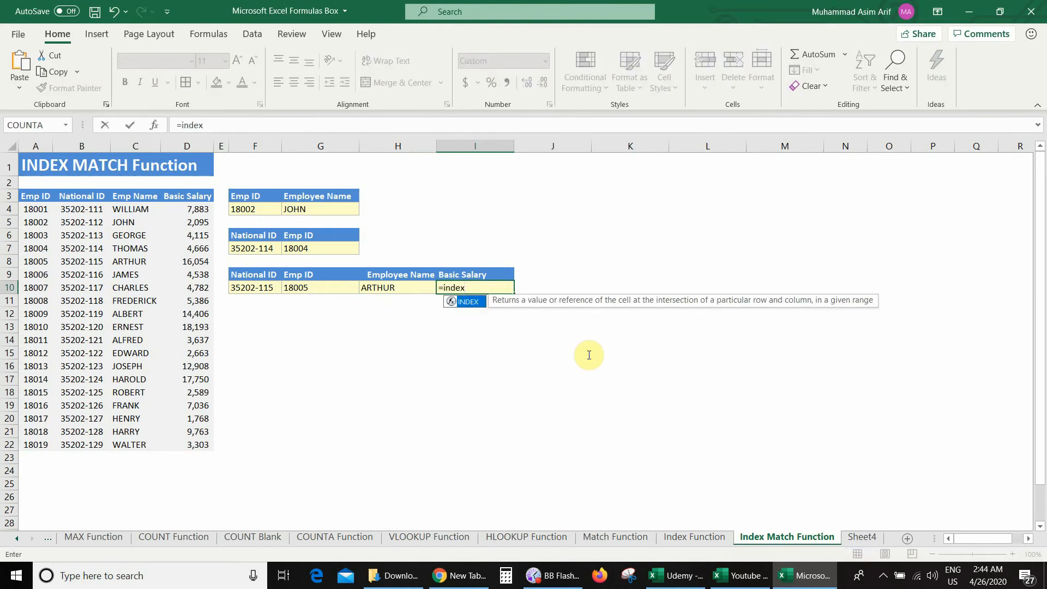
type("(")
key("BackSpace")
type("(")
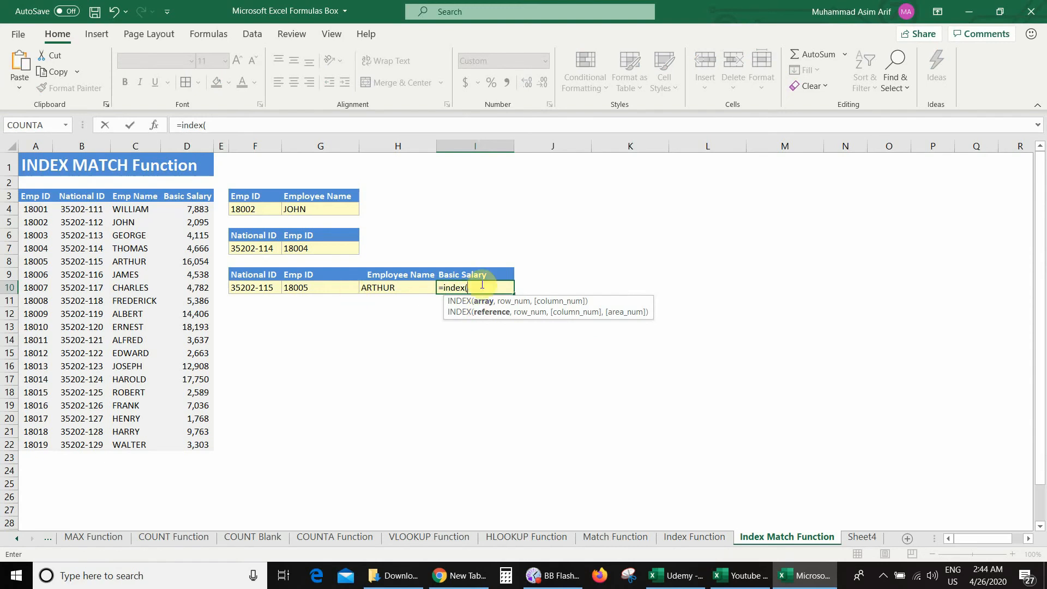
left_click_drag(176, 208, 196, 447)
type(",")
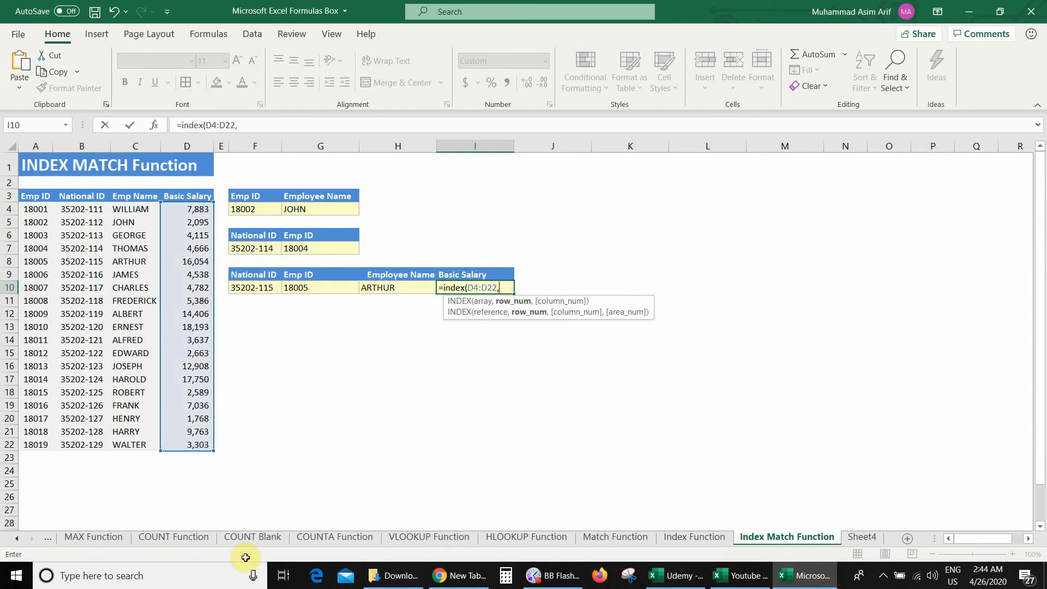
Complete the I10 formula with MATCH as its row number, looking up F10 in B4:B22 with exact match type 0
type("match")
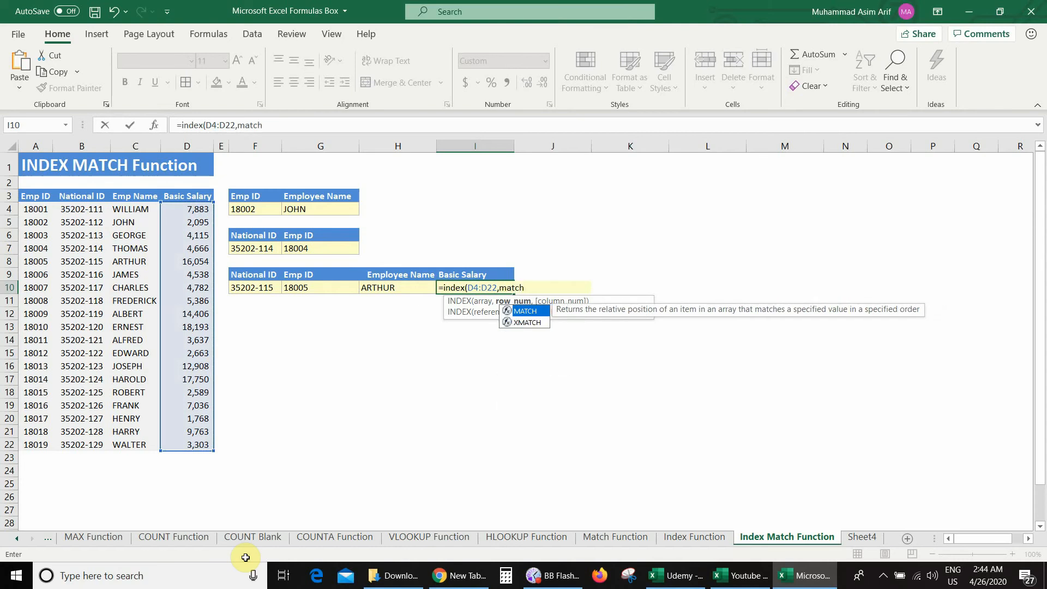
type("(")
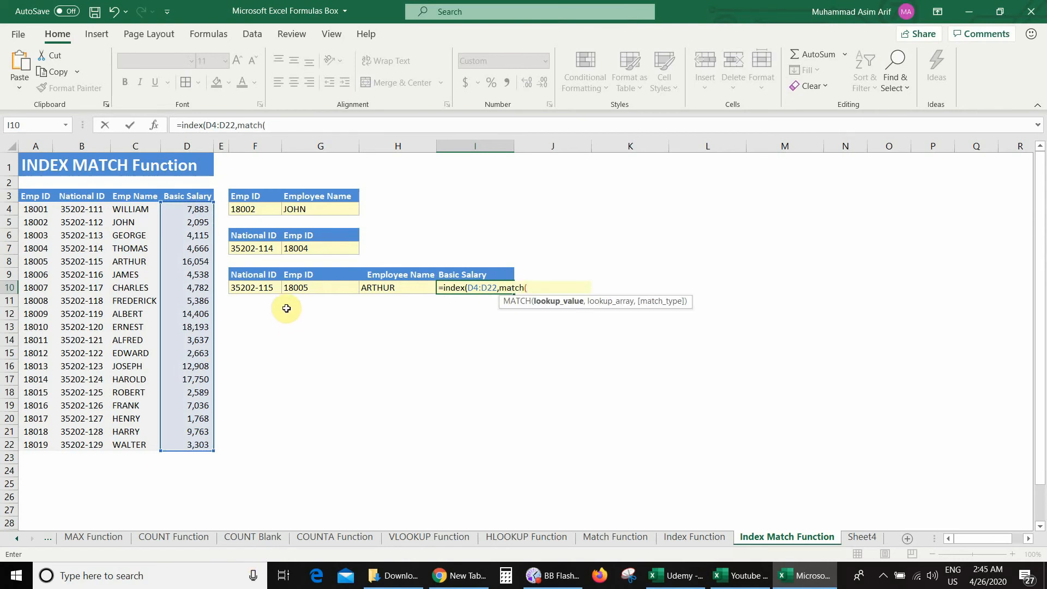
left_click(257, 287)
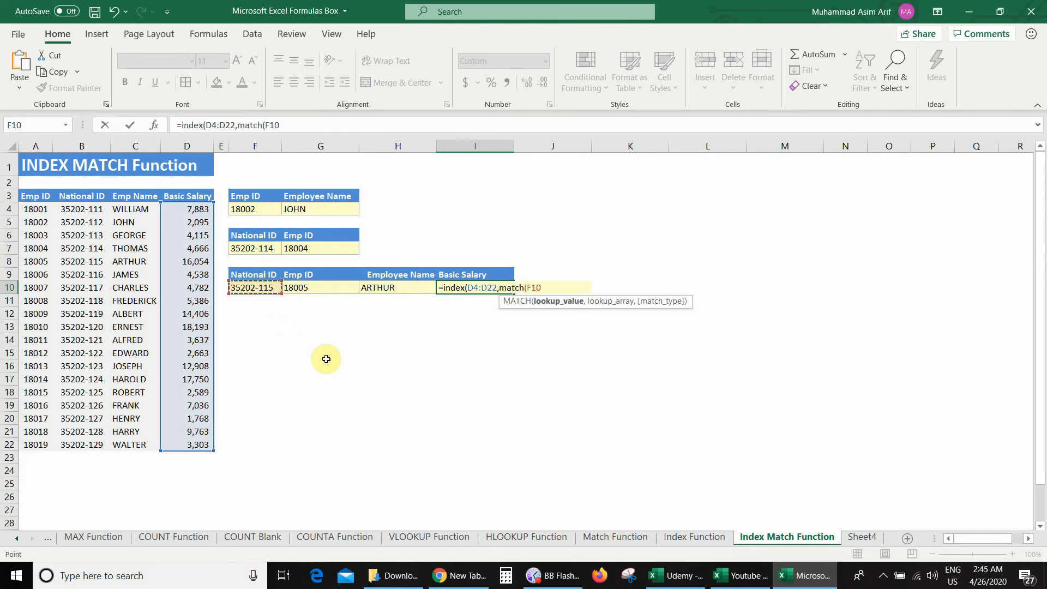
type(",")
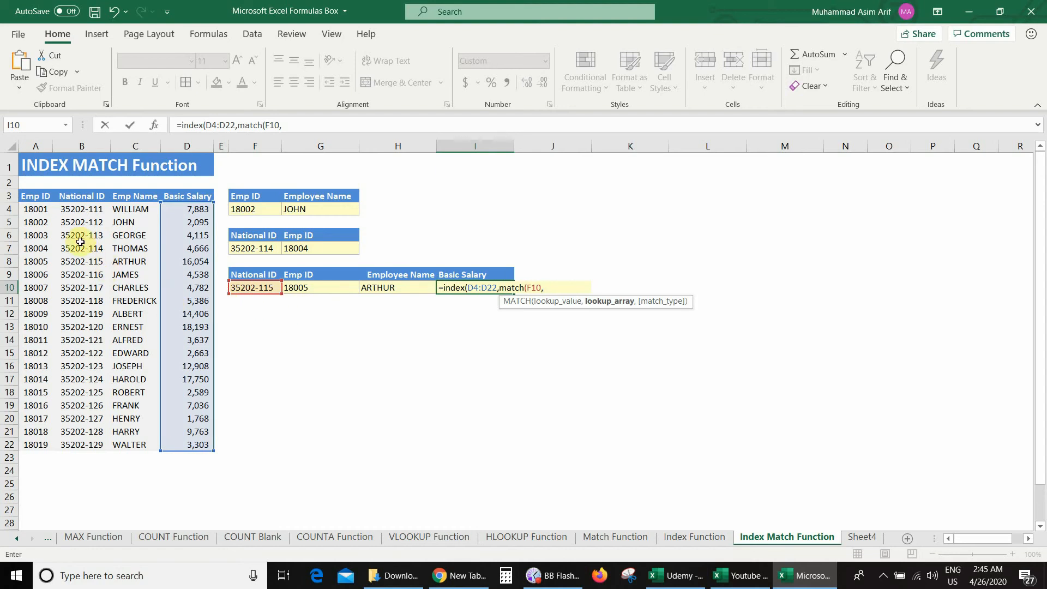
left_click_drag(82, 209, 92, 442)
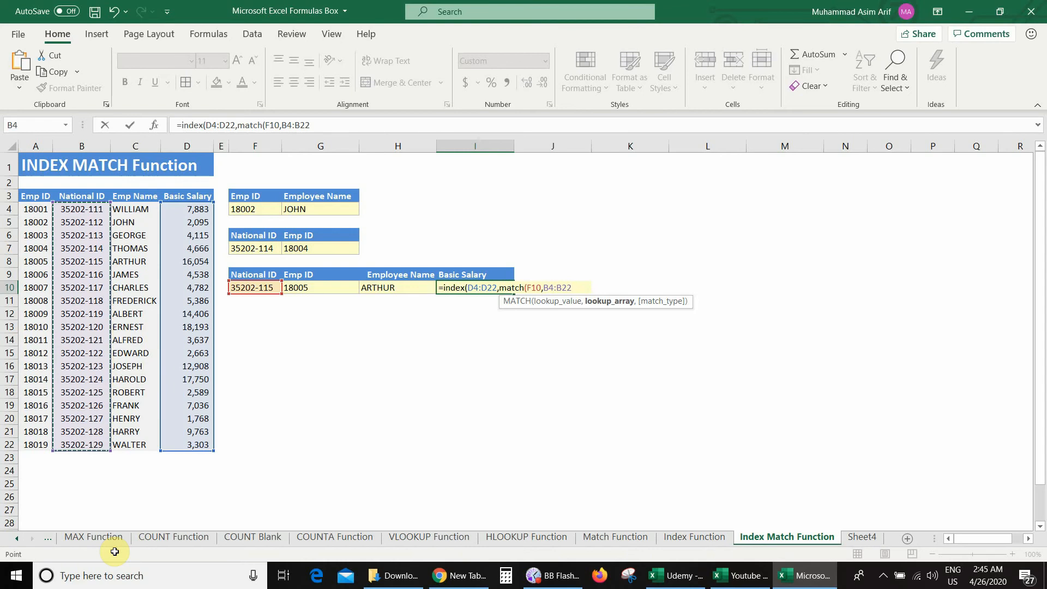
type(",0")
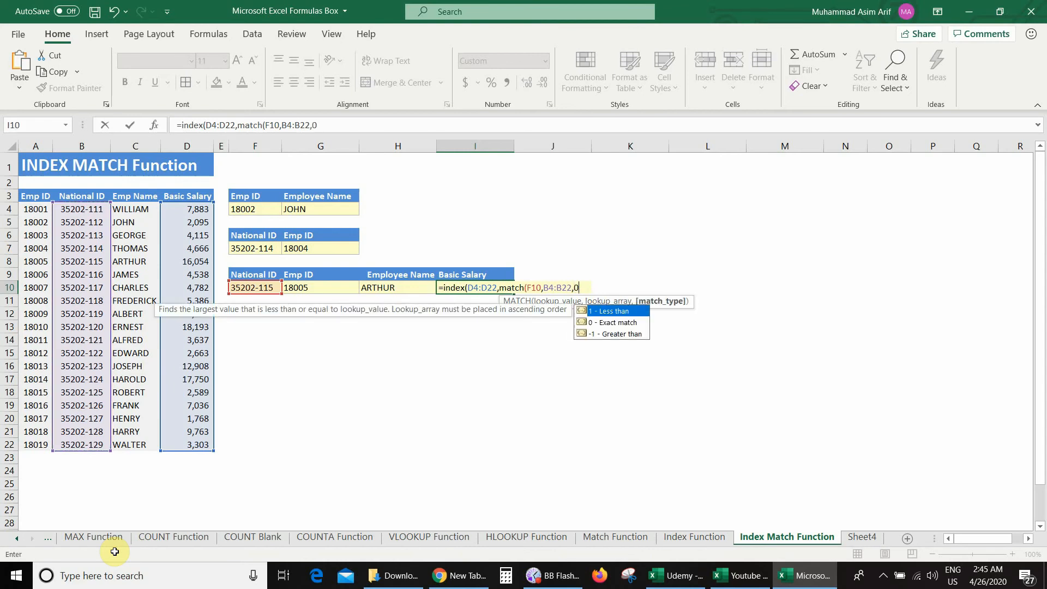
type(")")
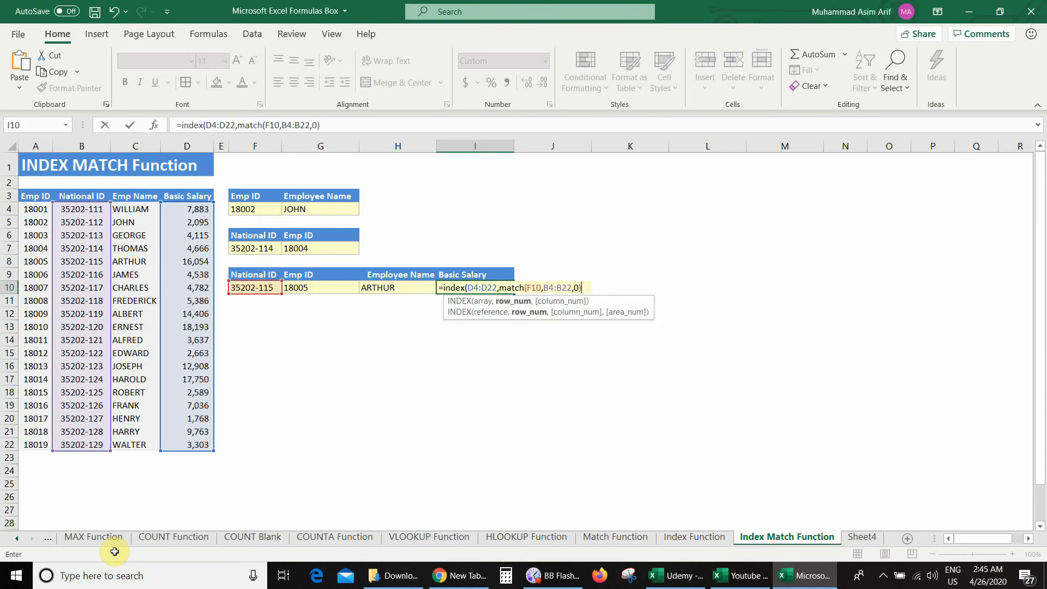
type(")")
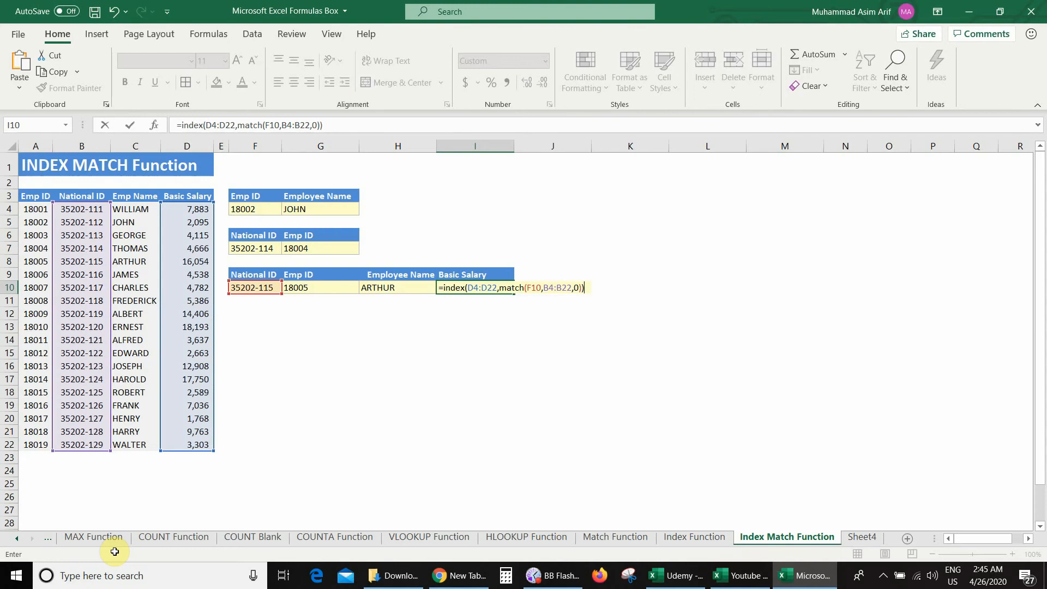
key("Return")
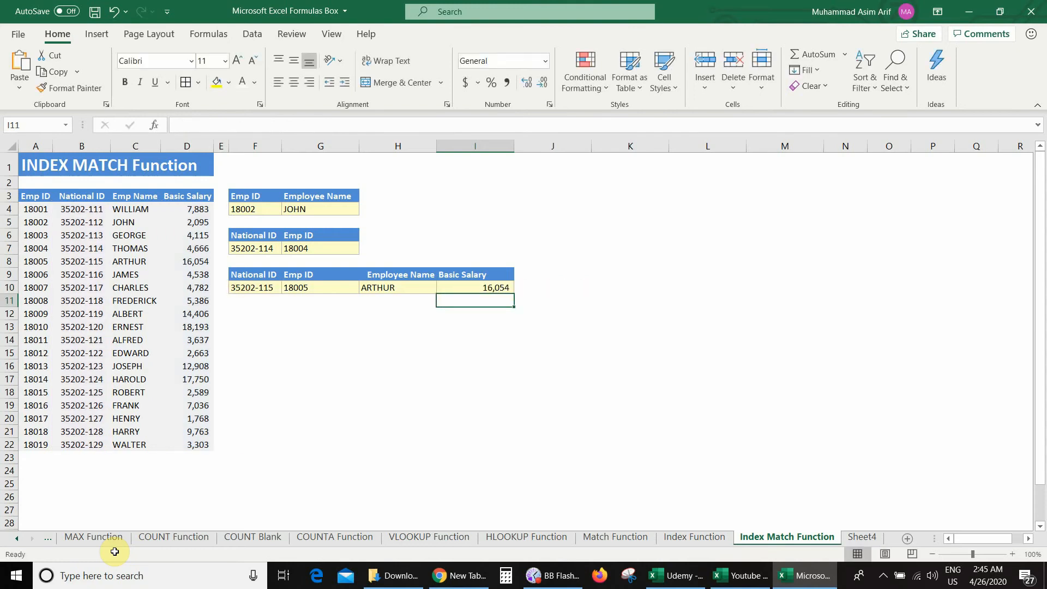
Replace the lookup value in F10 with the National ID listed in B14
key("Up")
key("Left")
key("Left")
key("Left")
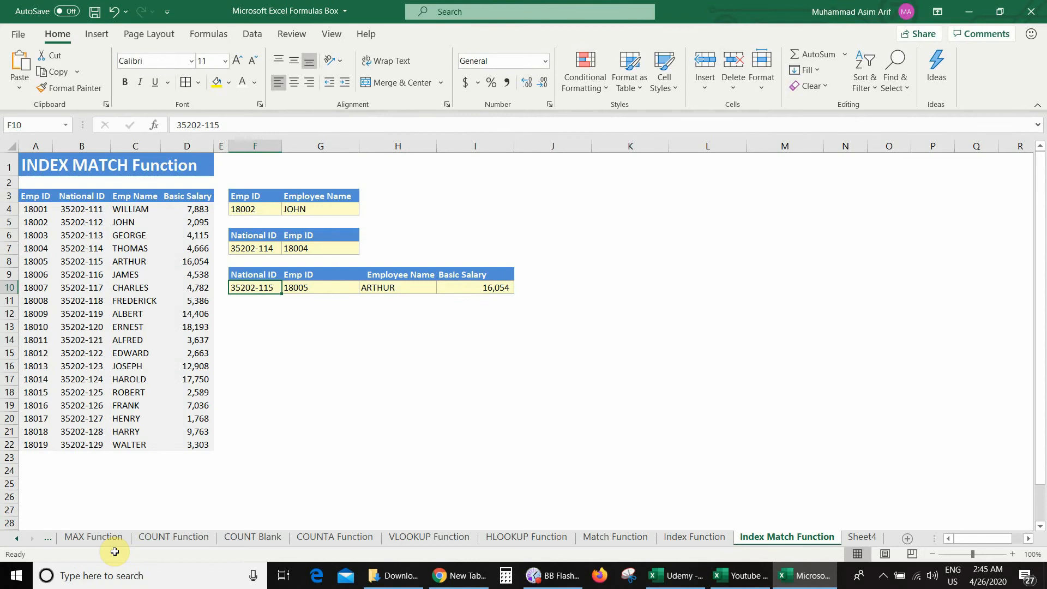
type("352020")
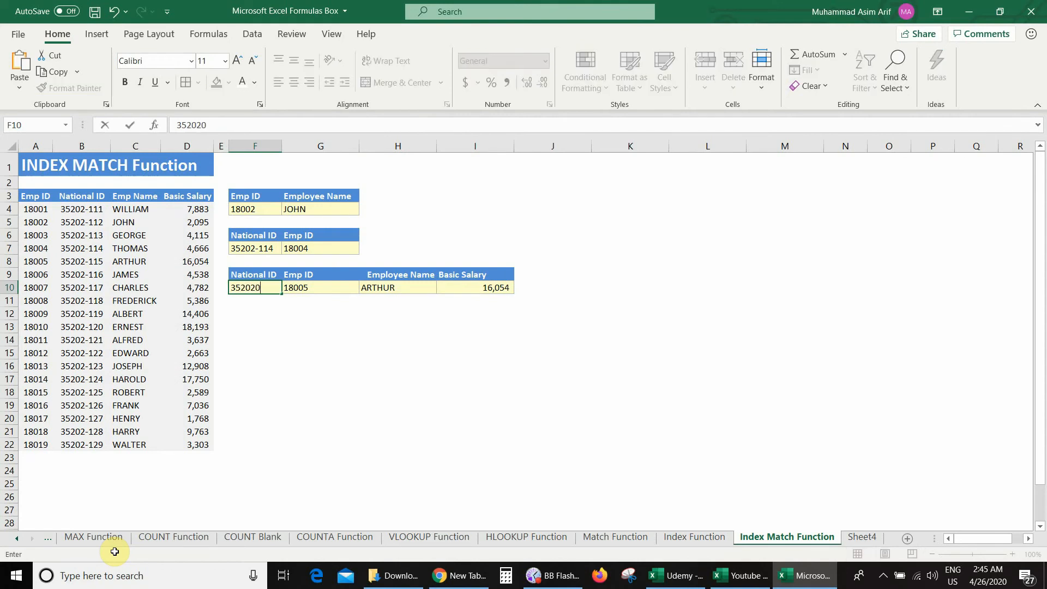
key("BackSpace")
type("-121")
key("Return")
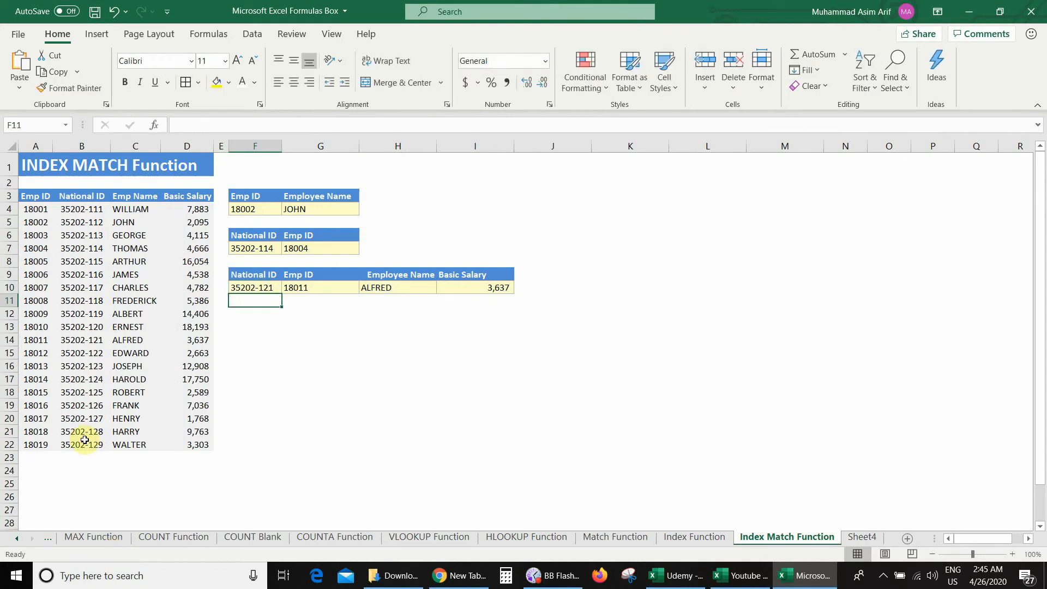
Compare the Emp ID, name and salary returned in row 10 with the employee's record in A14:D14
left_click(328, 288)
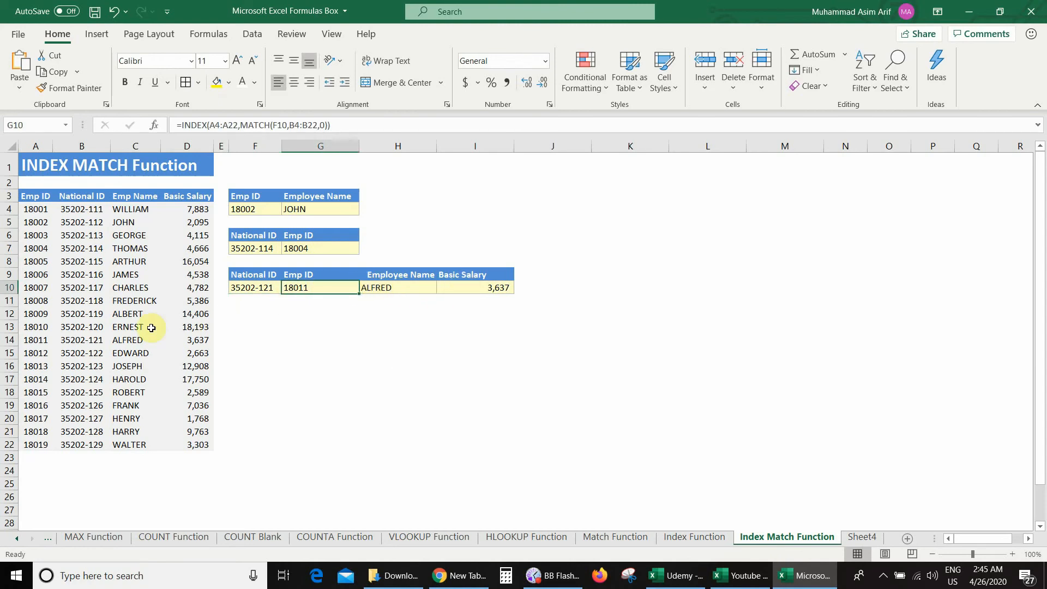
left_click(43, 340)
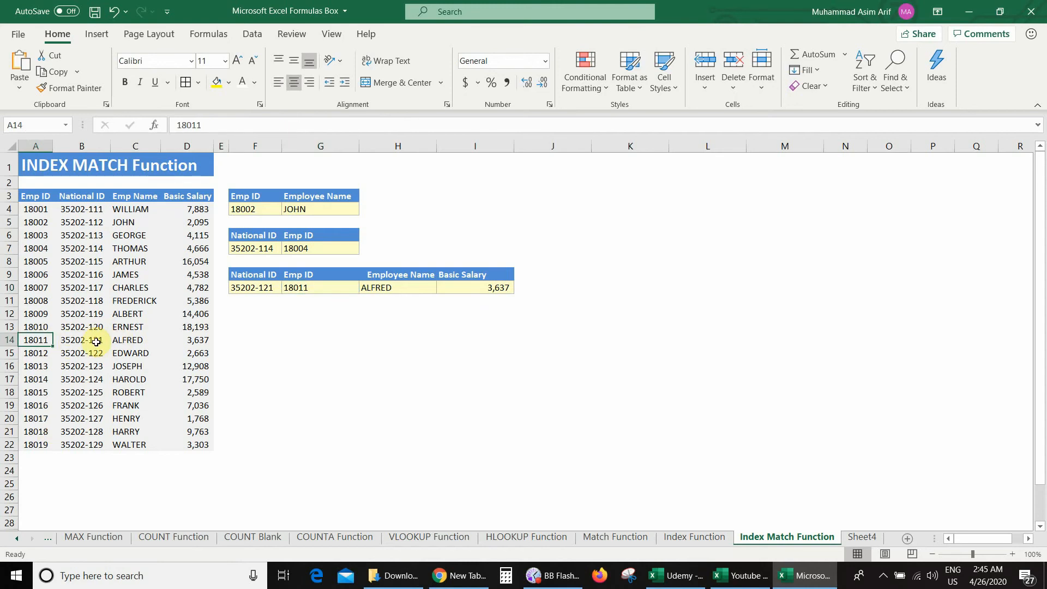
key("Right")
key("Right")
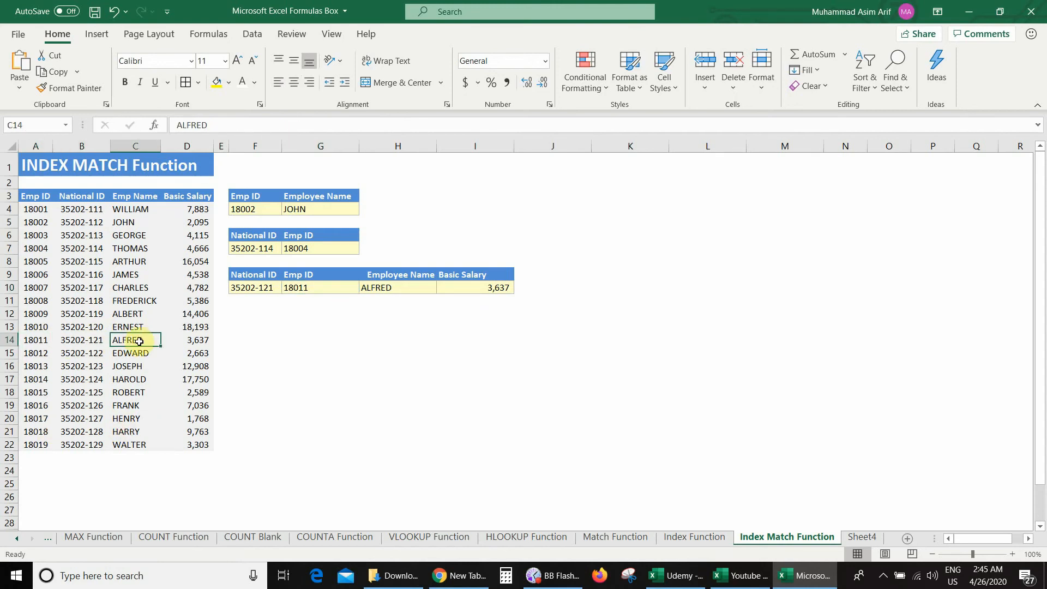
key("Right")
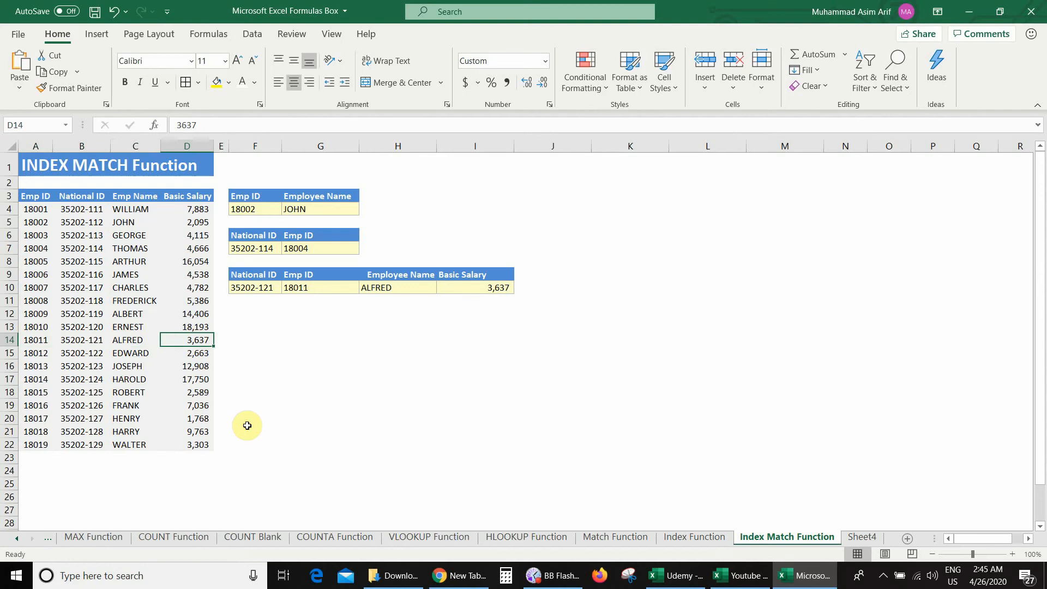
left_click(246, 287)
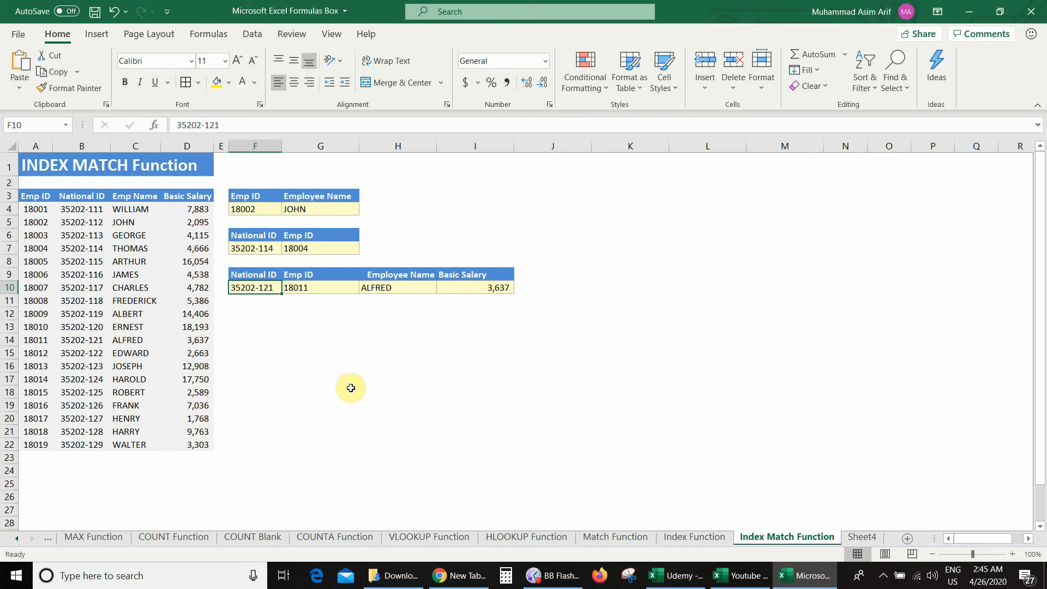
Replace the lookup value in F10 with the National ID listed in B22
type("3520")
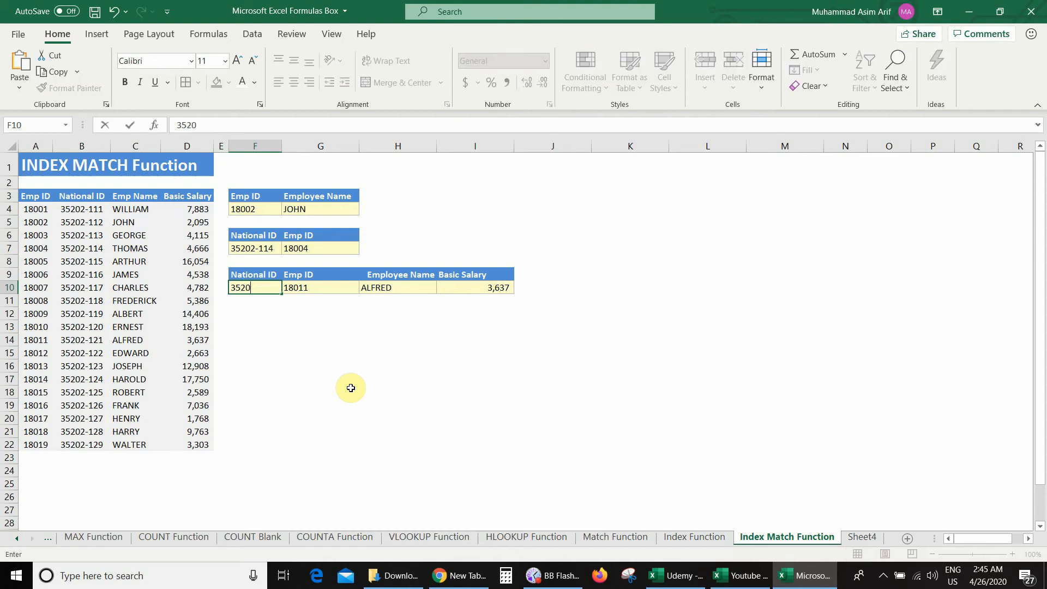
type("2-129")
key("Return")
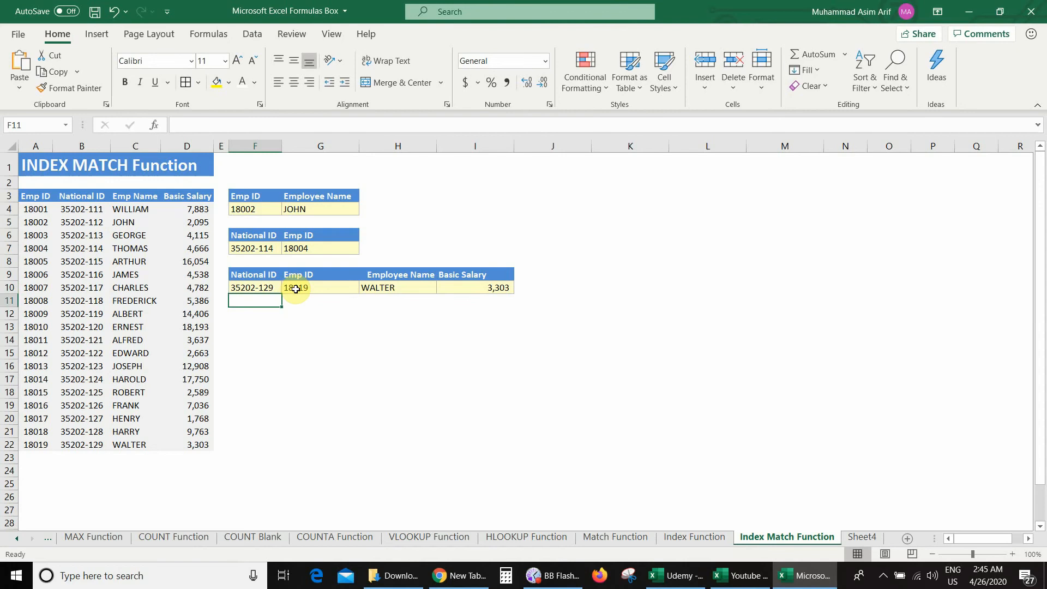
Compare the Emp ID, name and salary returned in row 10 with the employee's record in A22:D22
left_click(312, 286)
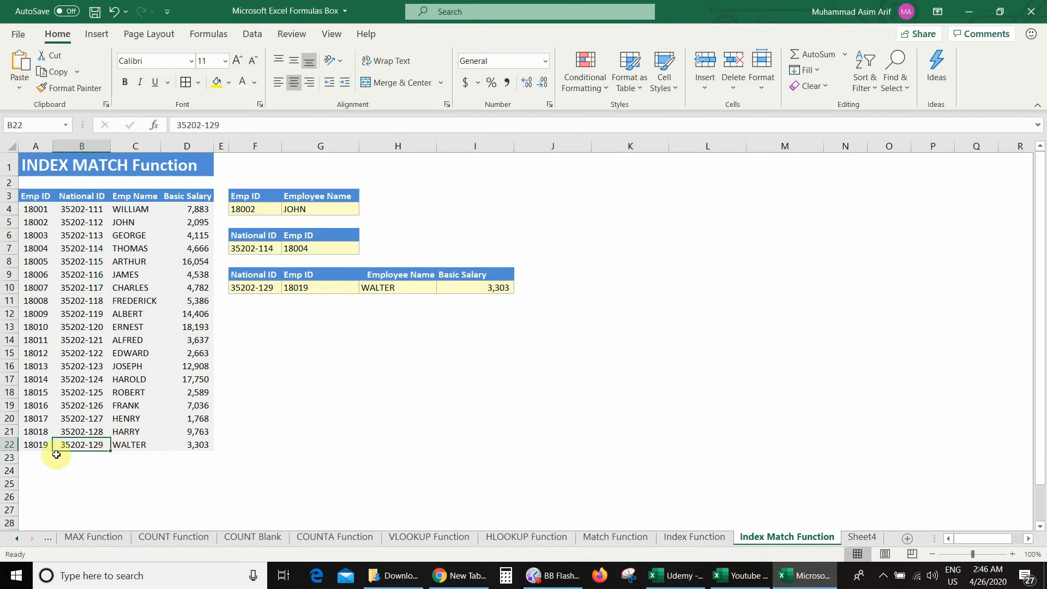
left_click(37, 444)
left_click(141, 443)
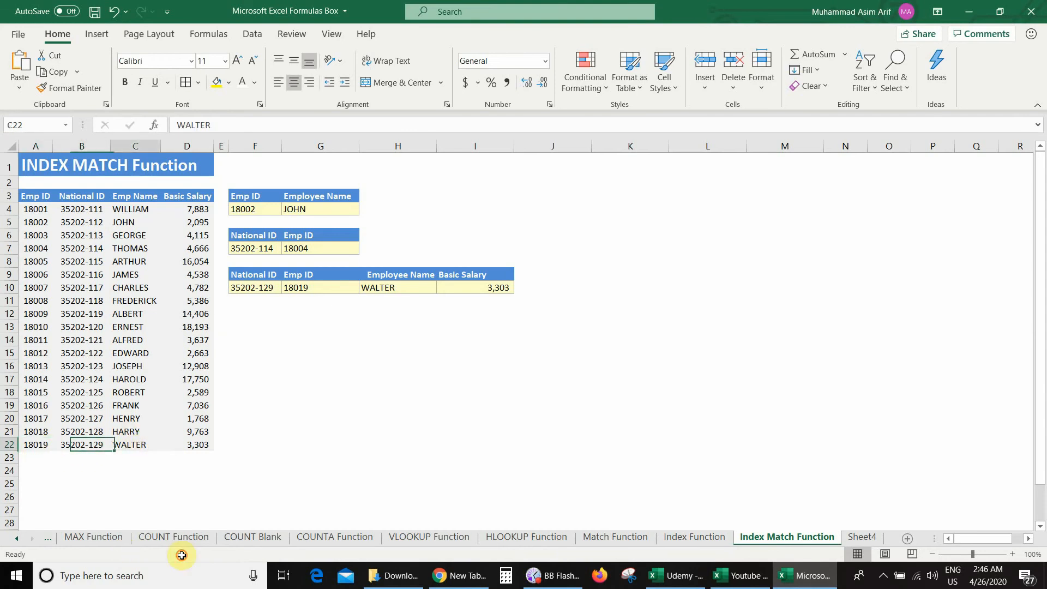
left_click(197, 445)
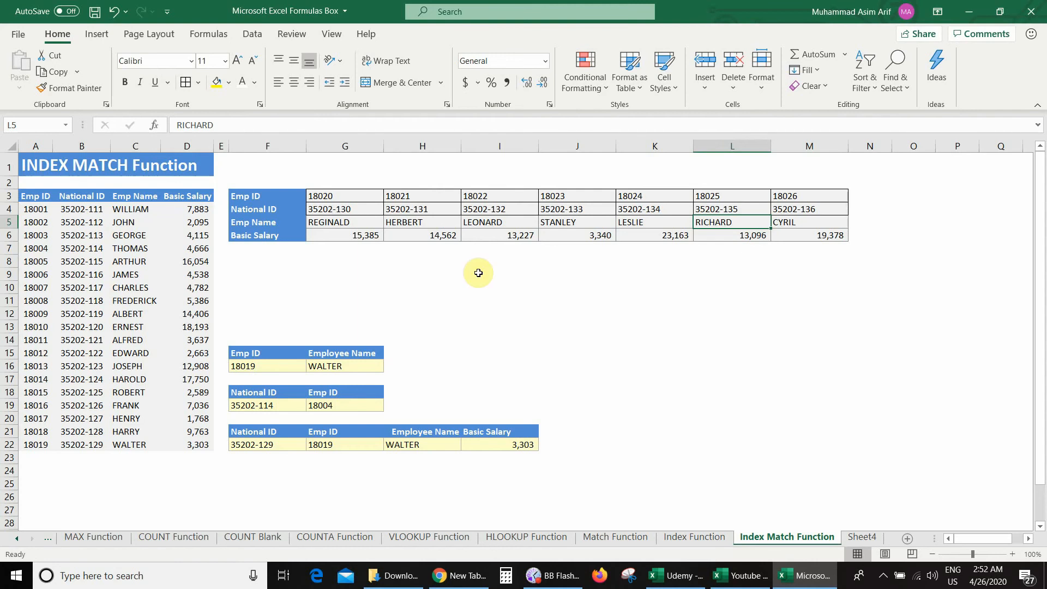
Clear the Employee Name formula in G16 and replace the lookup value in F16 with the Emp ID listed in G3
left_click(276, 365)
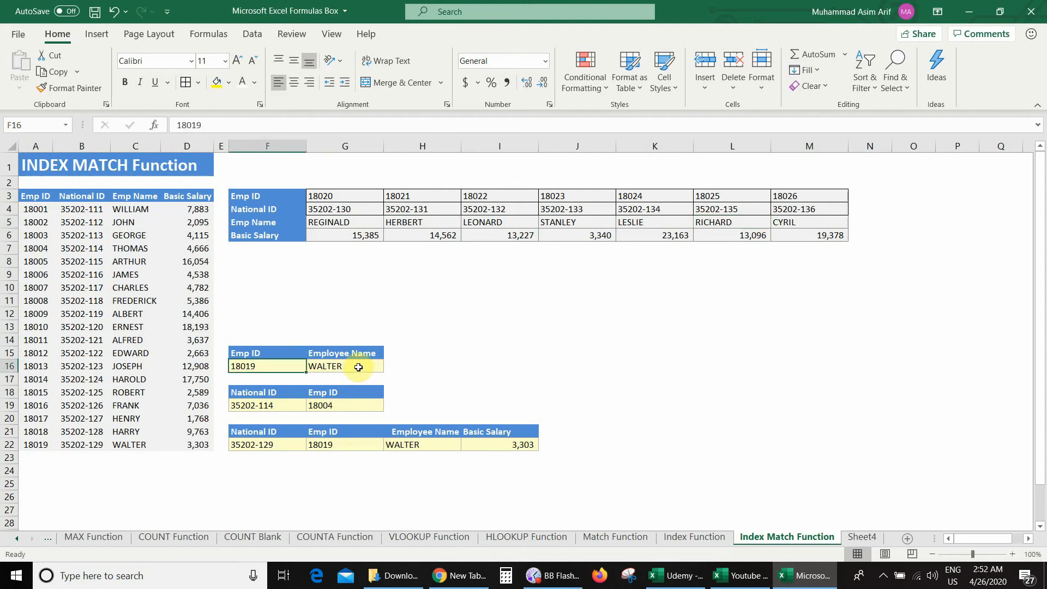
key("Right")
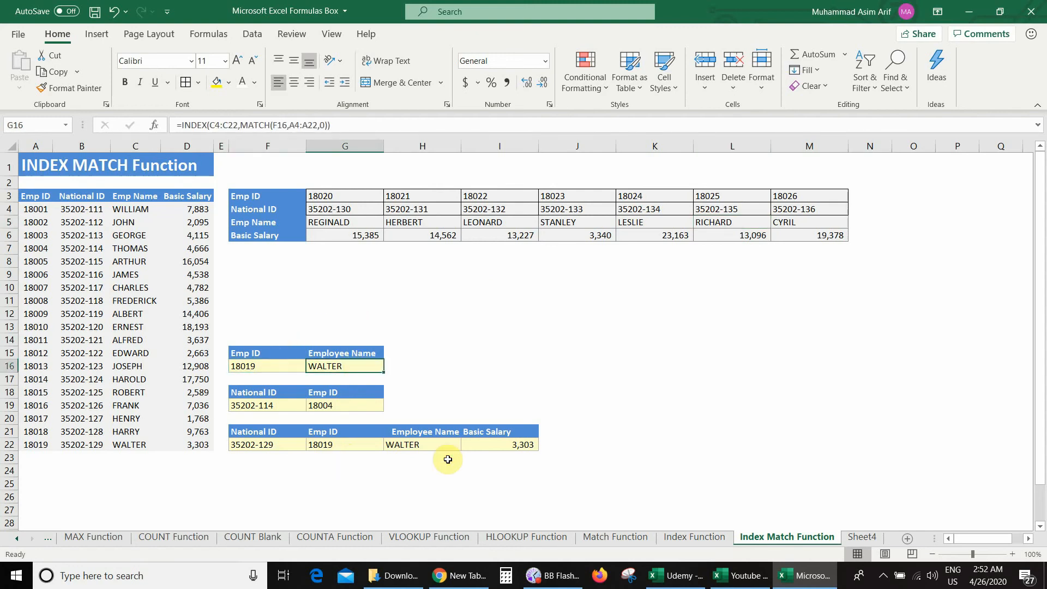
key("Delete")
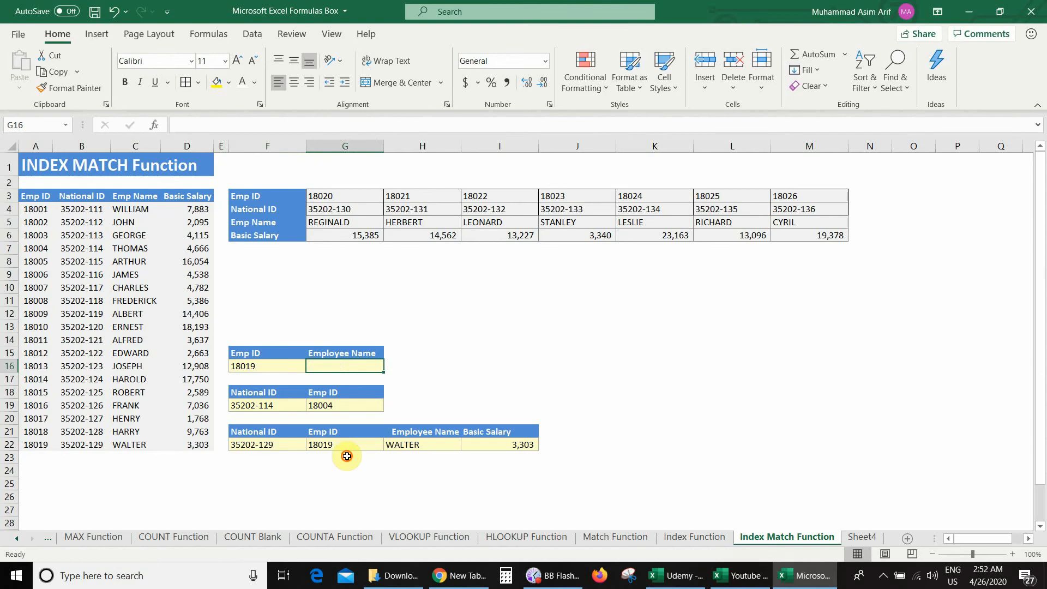
key("Left")
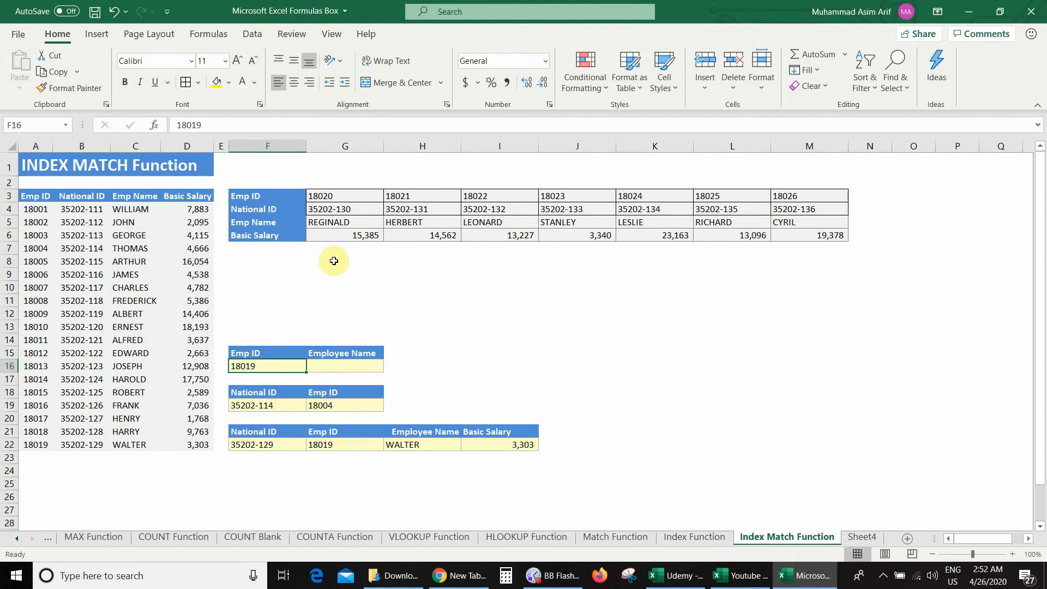
type("18020")
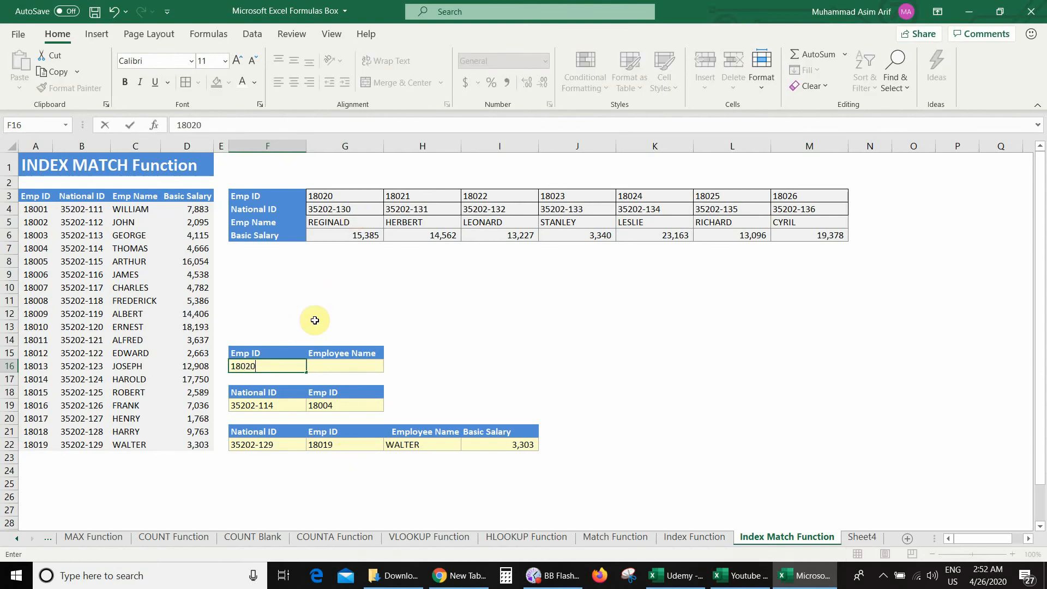
key("Return")
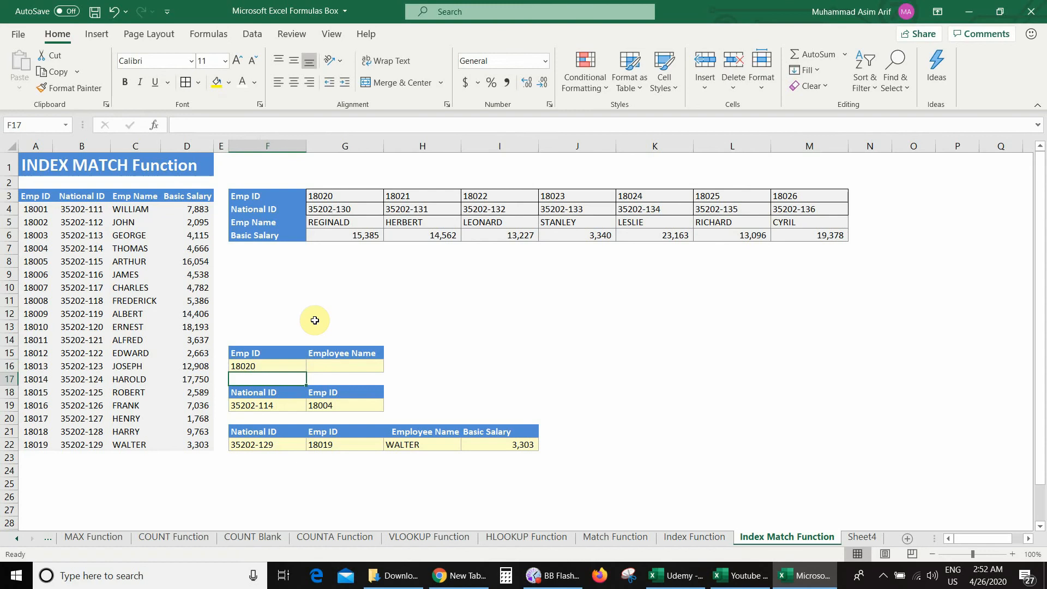
Start an INDEX formula in G16 with the horizontal table's employee names G5:M5 as its array
left_click(333, 365)
type("=")
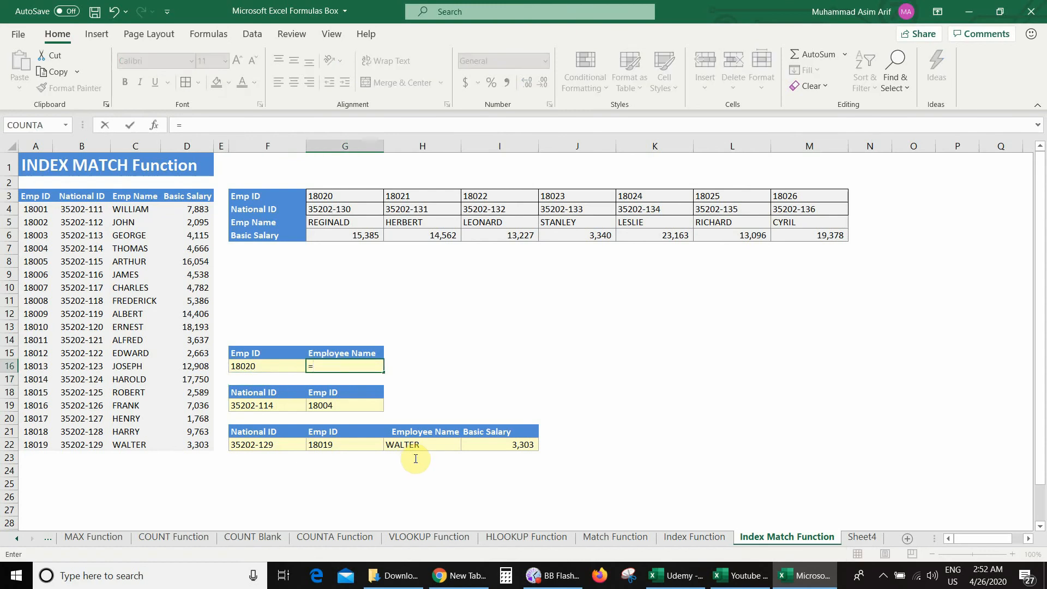
type("index(")
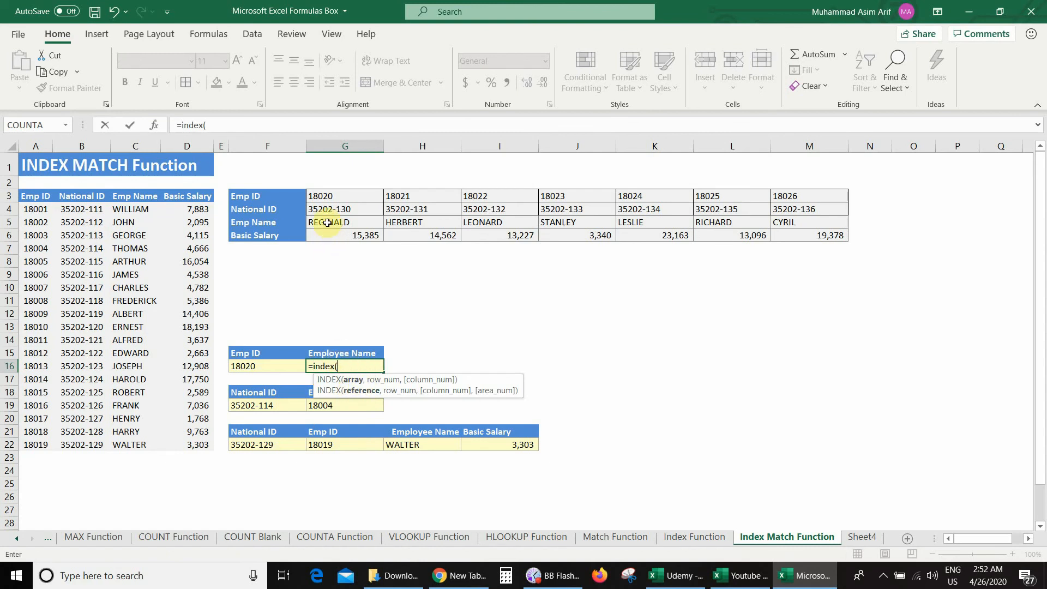
left_click_drag(327, 222, 836, 220)
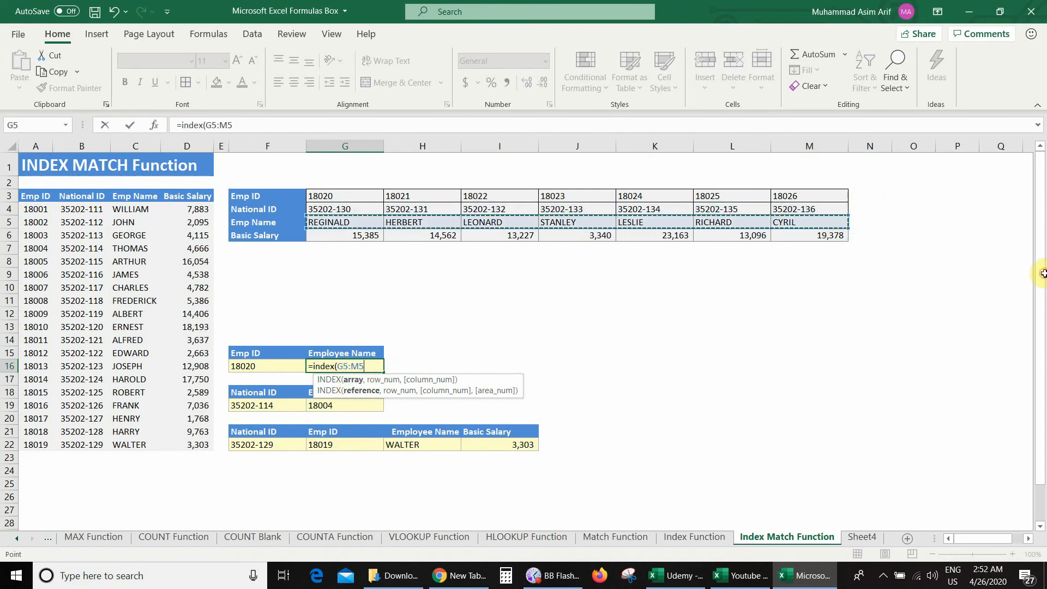
type(",")
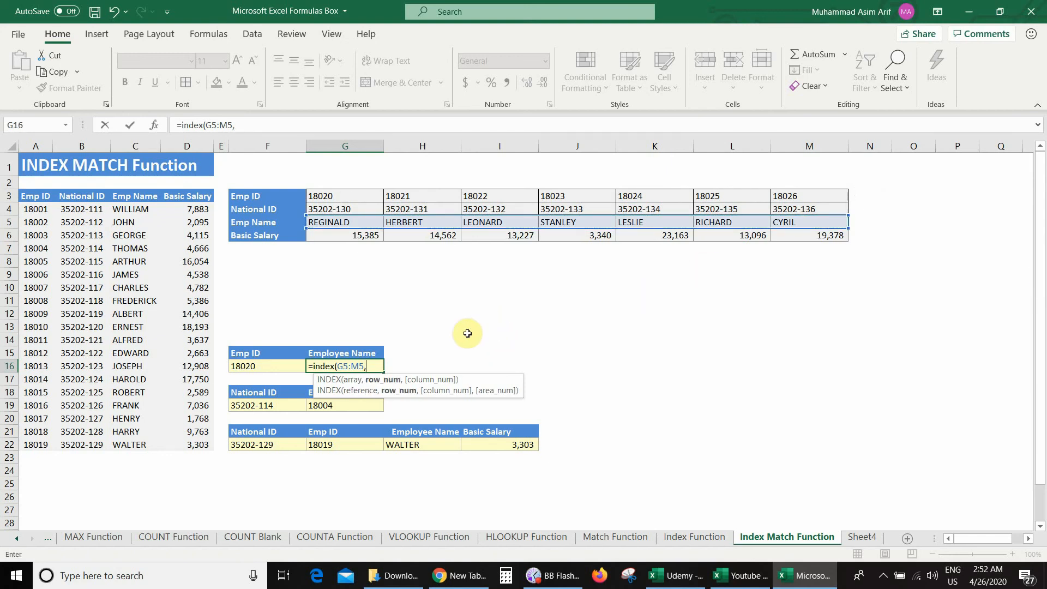
Complete the G16 formula with MATCH as its position argument, looking up F16 in G3:M3 with exact match type 0
type("mat")
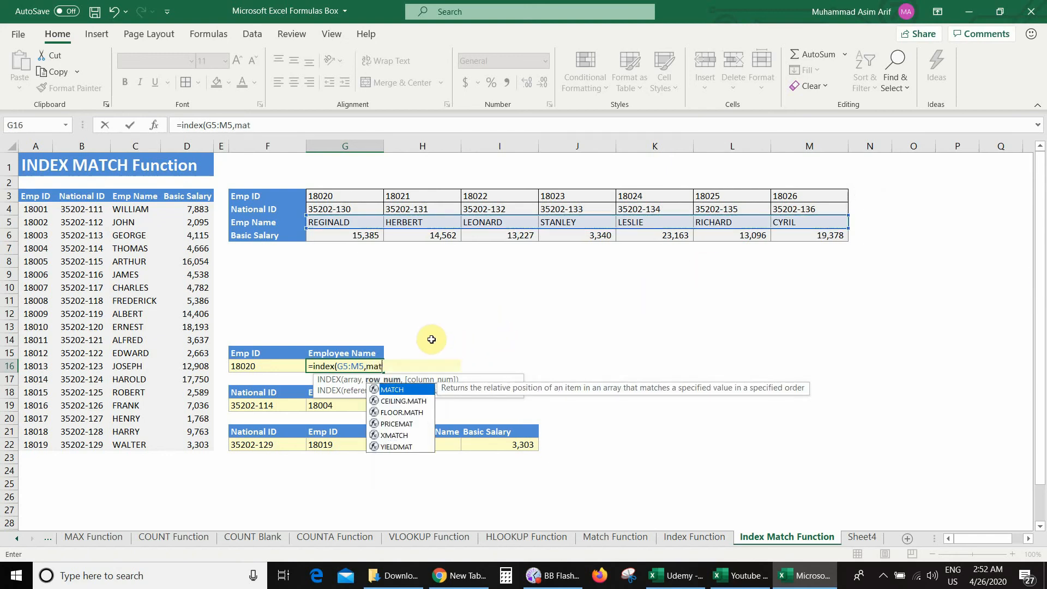
type("ch(")
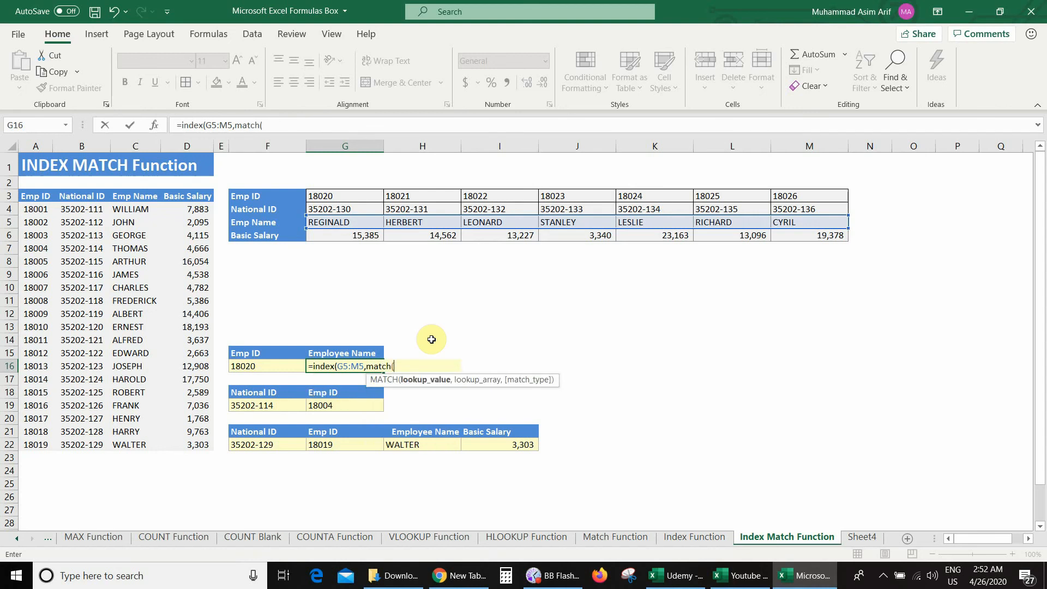
left_click(250, 365)
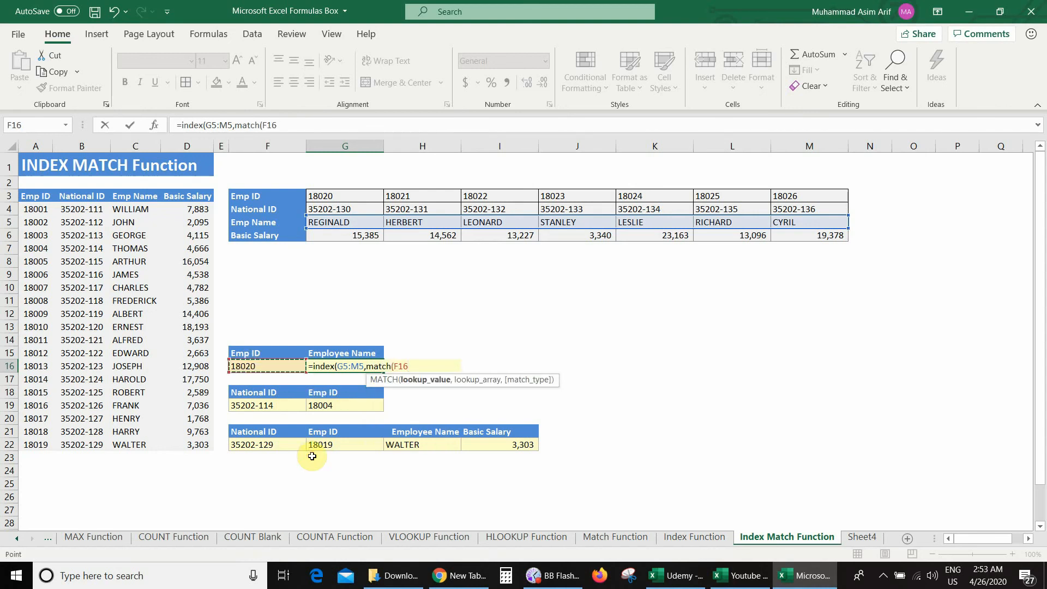
type(",")
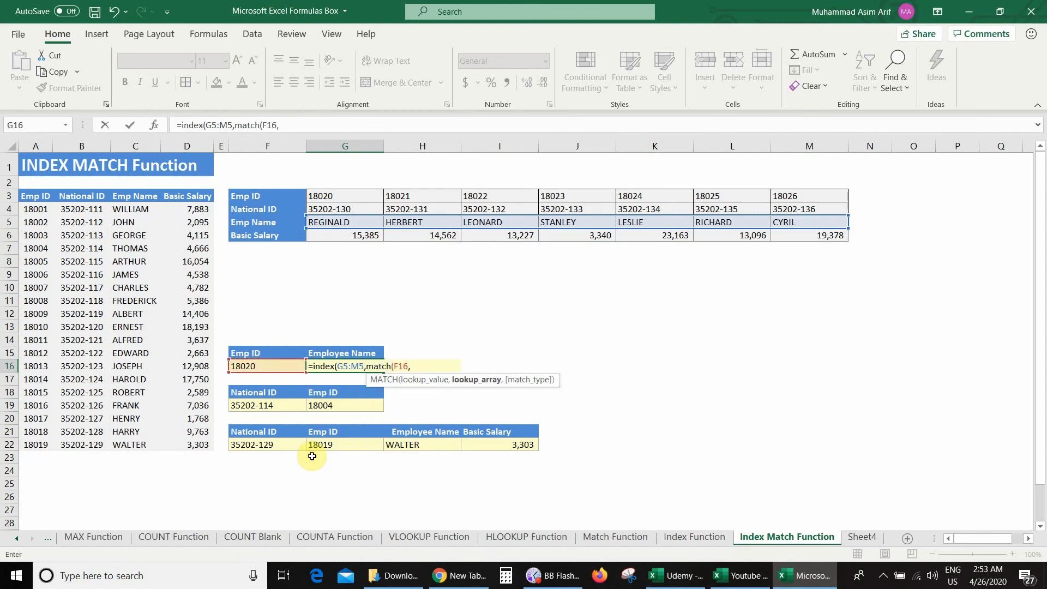
left_click_drag(330, 195, 836, 197)
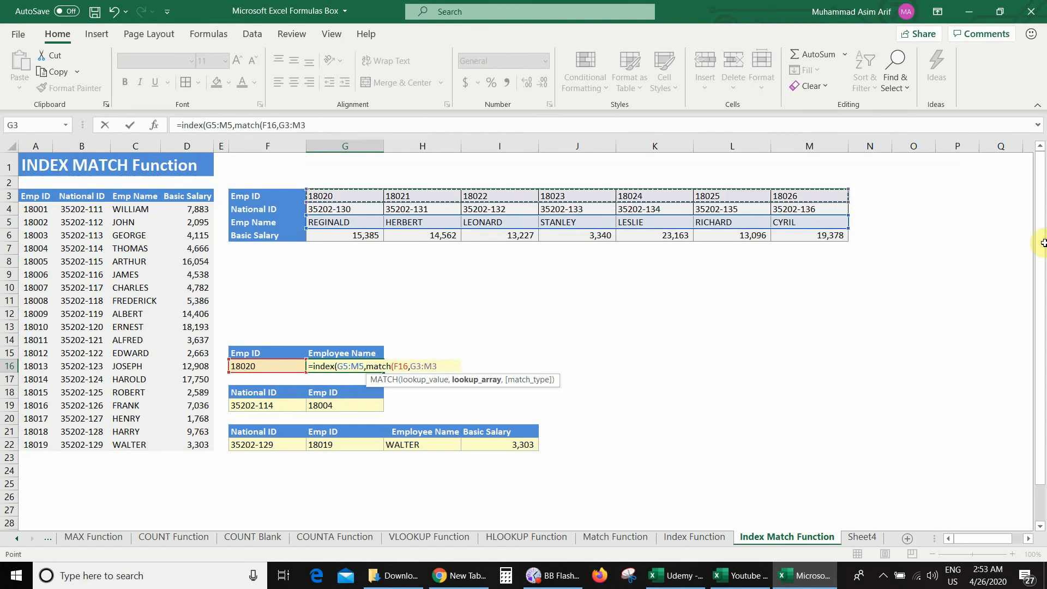
type(",0")
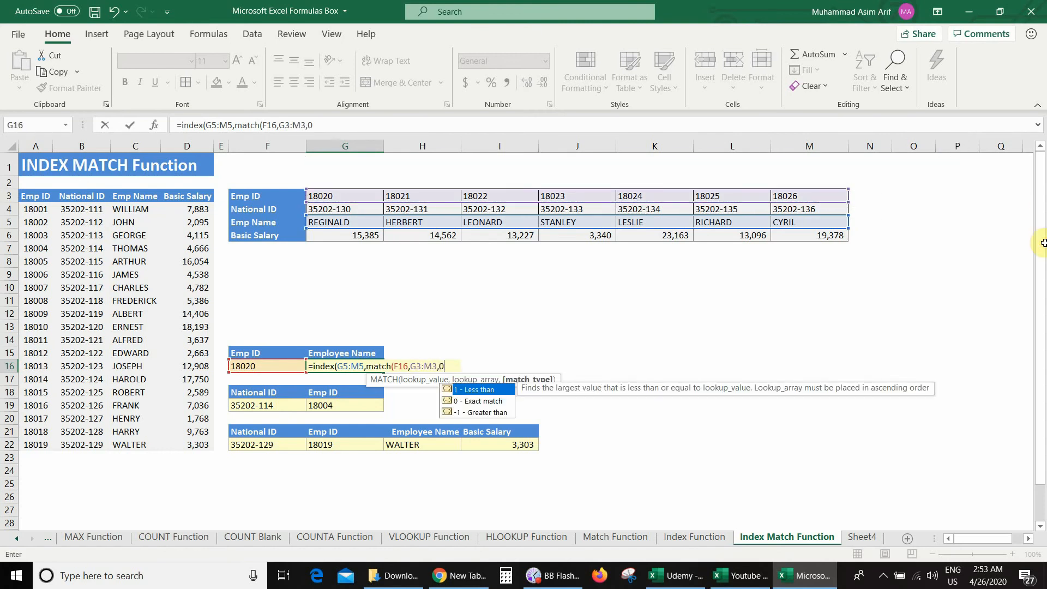
type(")")
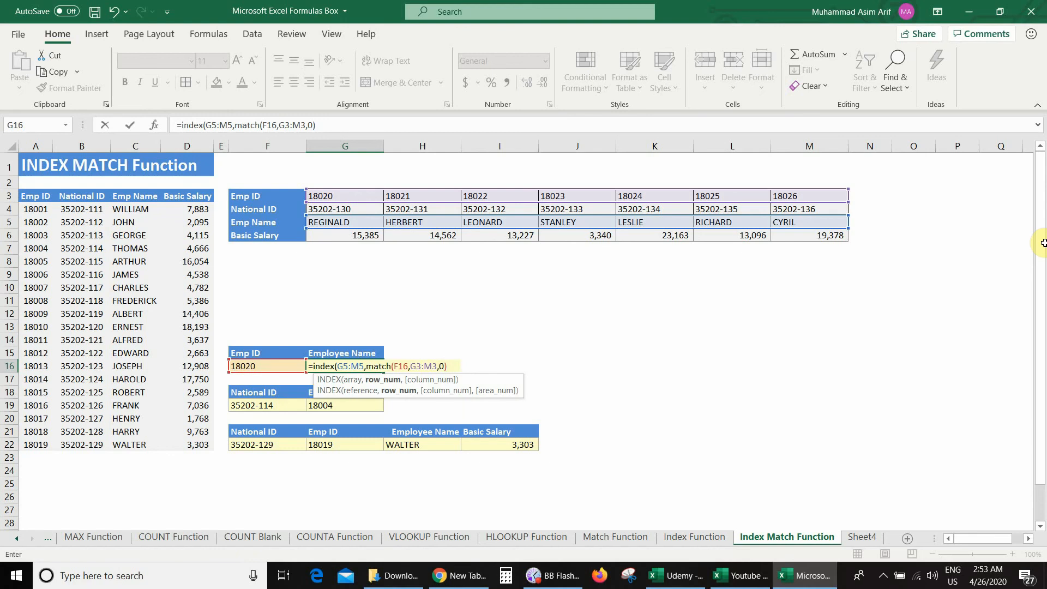
type(")")
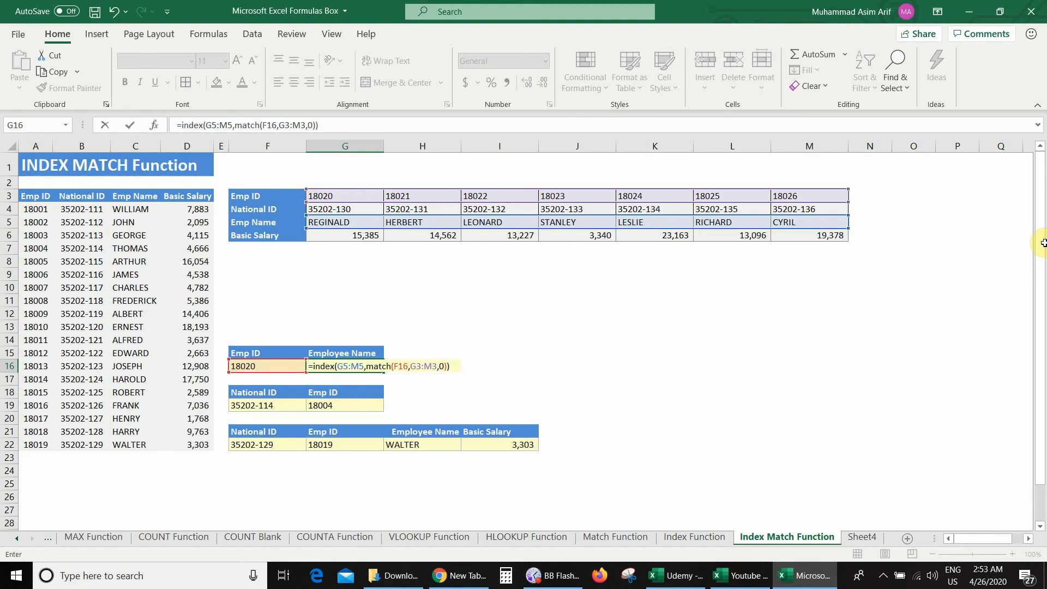
key("Return")
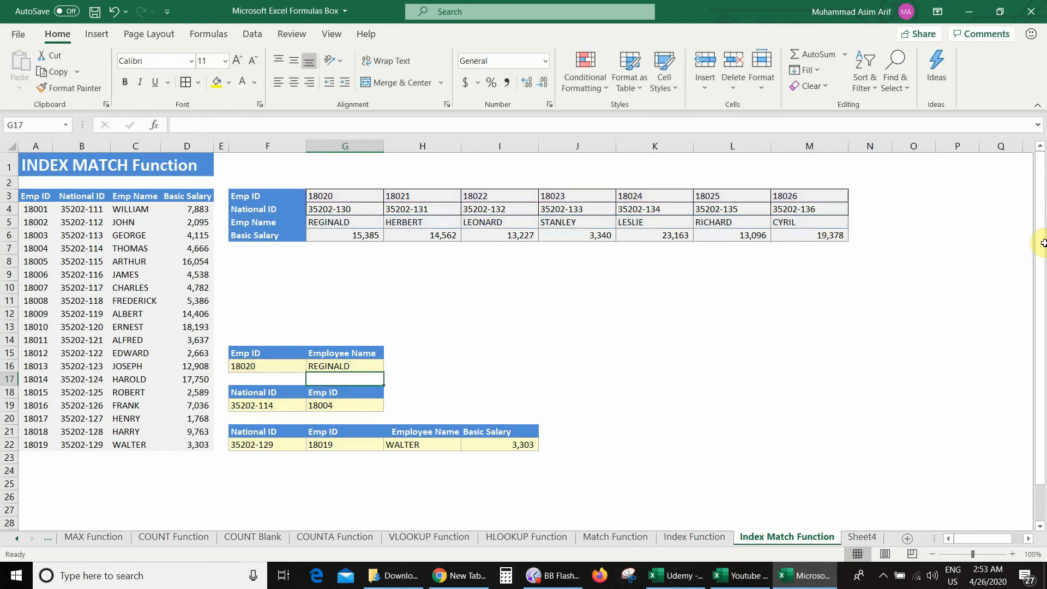
Compare the employee name returned in G16 with the Emp ID and name in G3 and G5
key("Up")
key("Left")
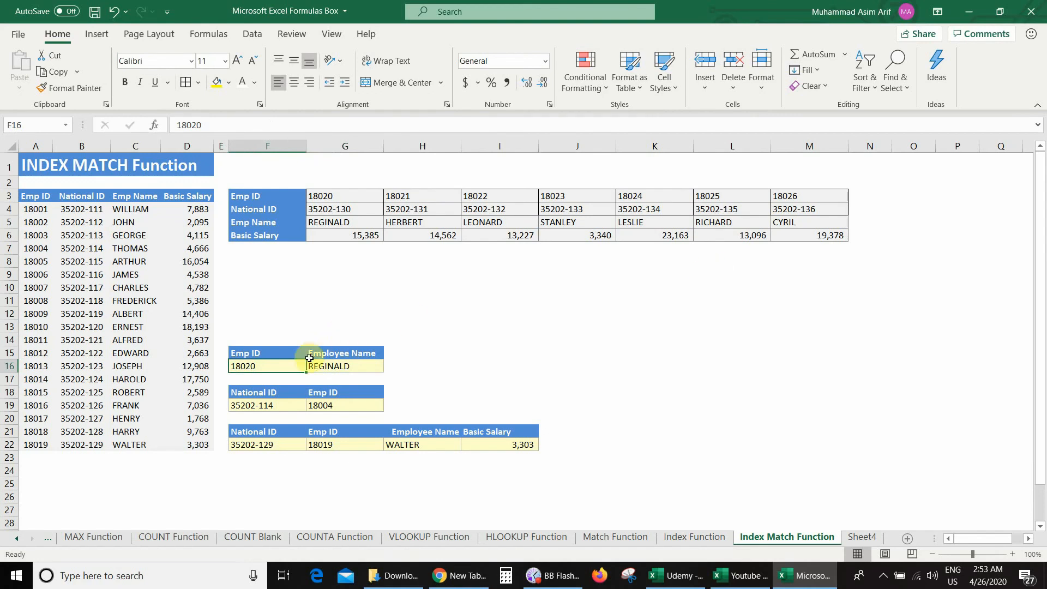
left_click(352, 197)
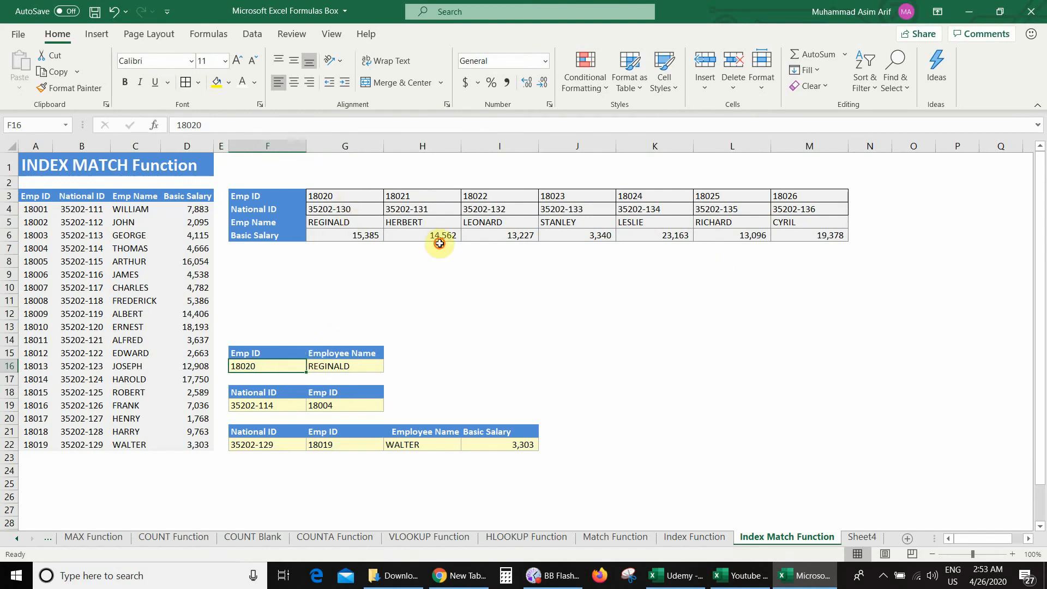
left_click(351, 224)
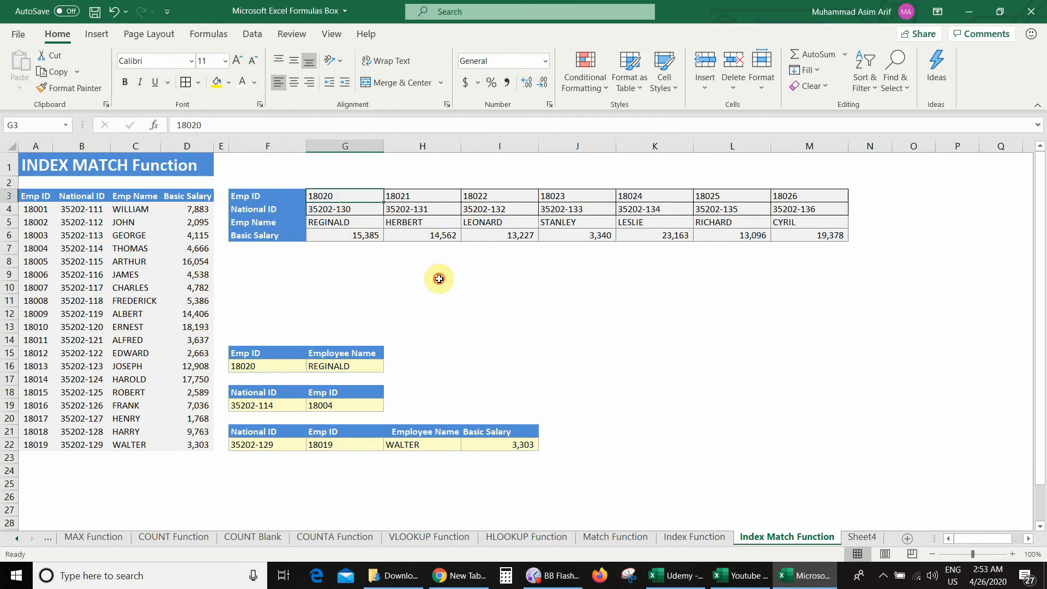
Replace the lookup value in F16 with the Emp ID listed in J3
left_click(278, 366)
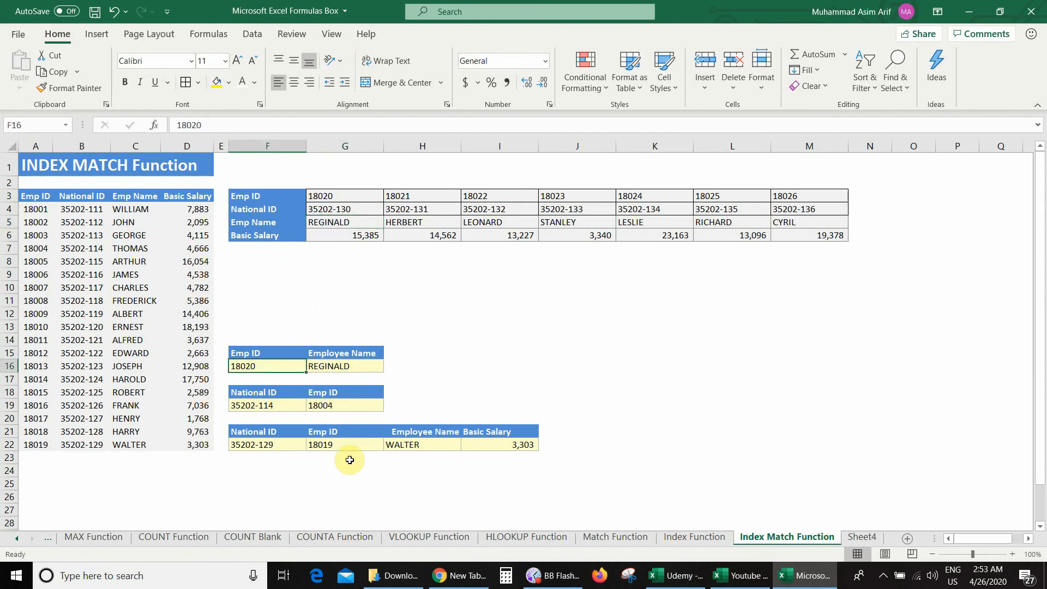
type("18023")
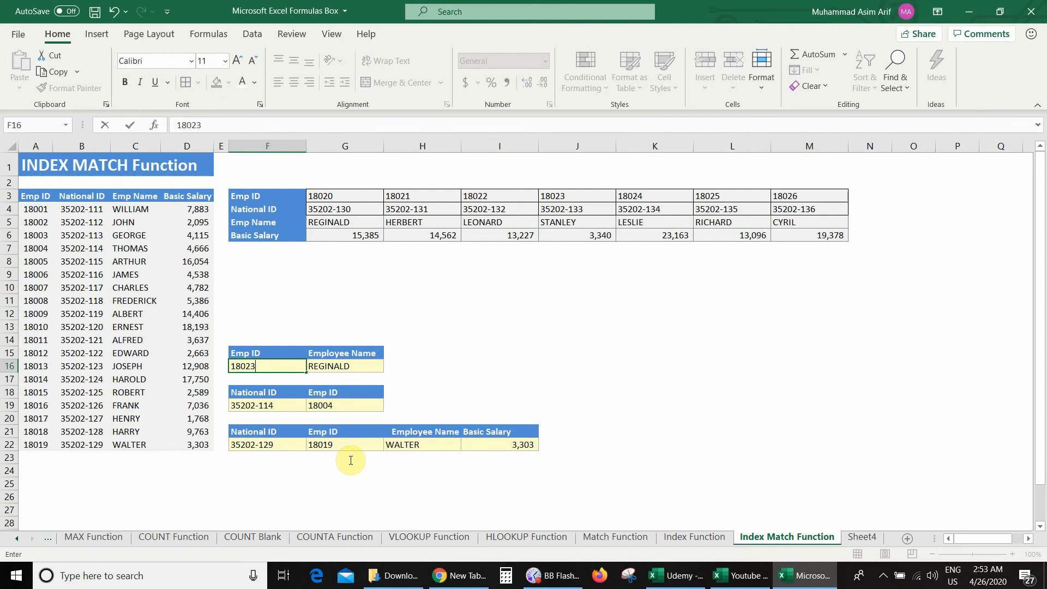
key("Return")
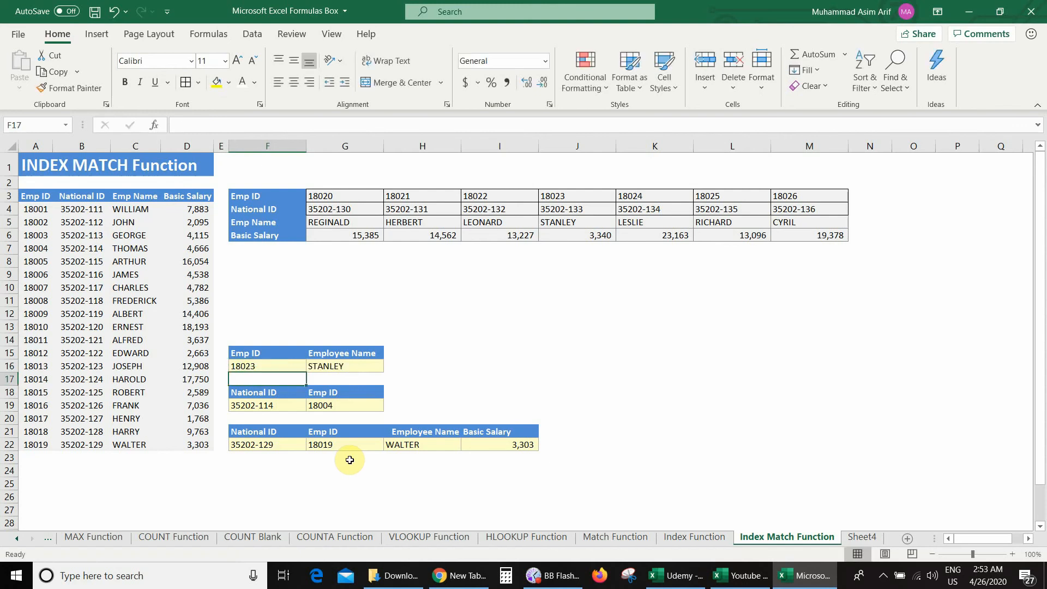
Check the G16 formula's returned name against the Emp ID and name in J3 and J5
key("Up")
key("Right")
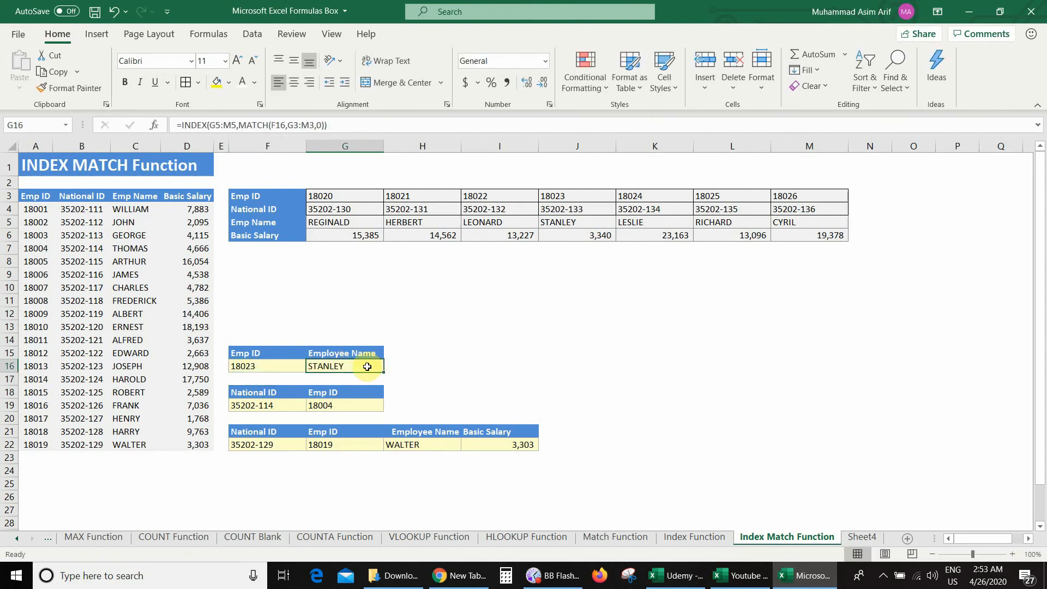
left_click(571, 197)
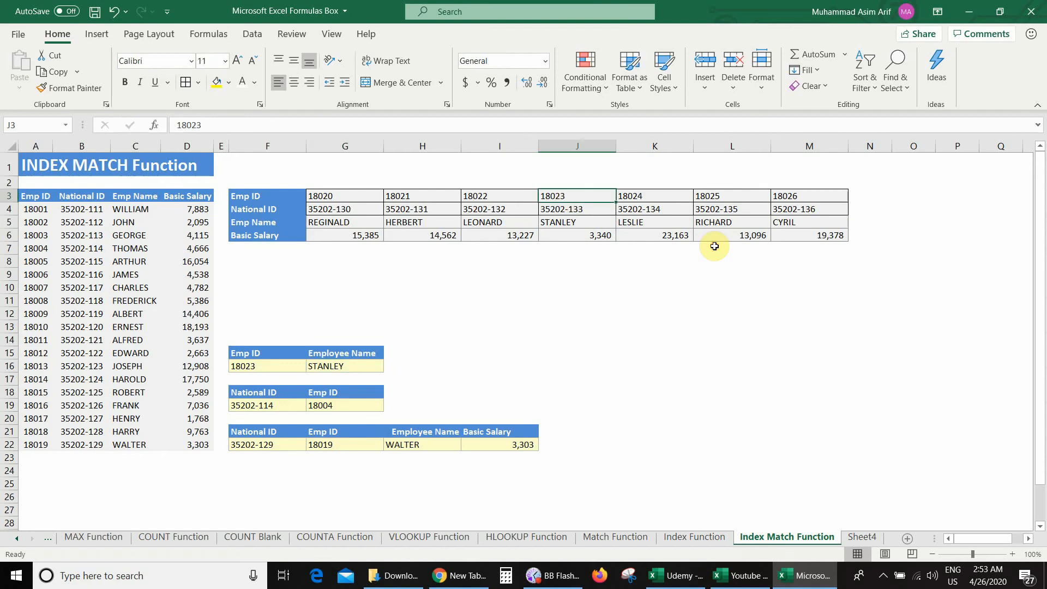
left_click(583, 221)
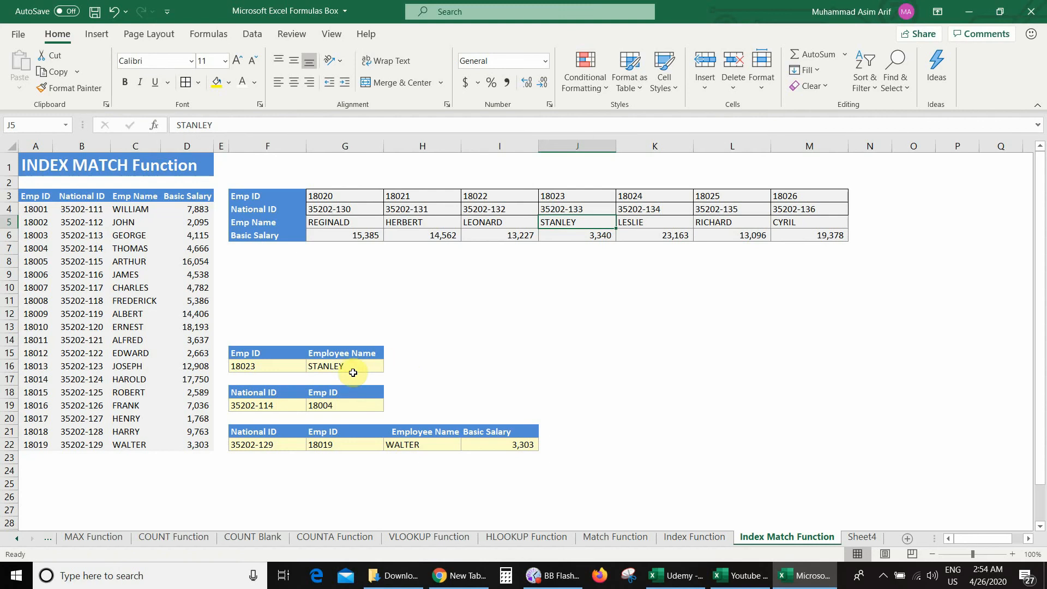
Examine the National ID lookup in F19:G19 and the first National ID of the horizontal table in G4
left_click(276, 404)
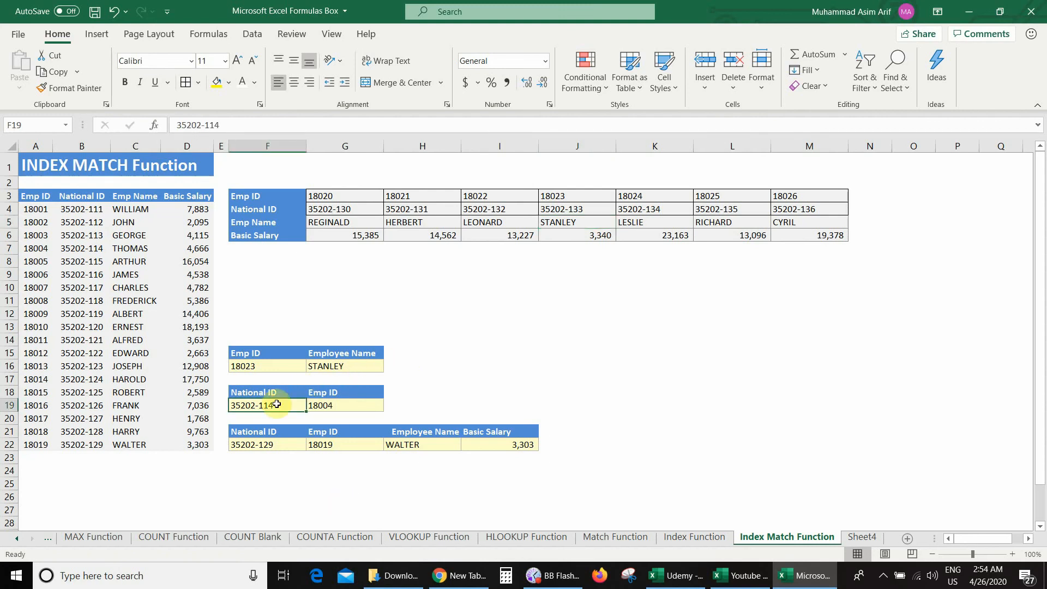
left_click(361, 404)
left_click(360, 209)
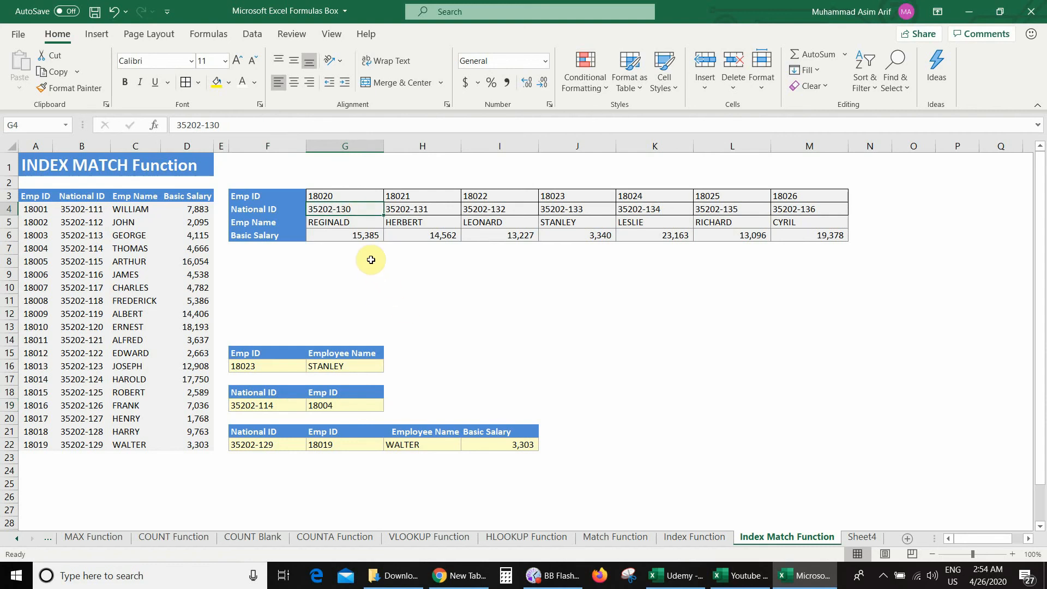
Clear the Emp ID formula in G19 and replace the lookup value in F19 with the National ID listed in G4
left_click(320, 405)
key("Delete")
key("Left")
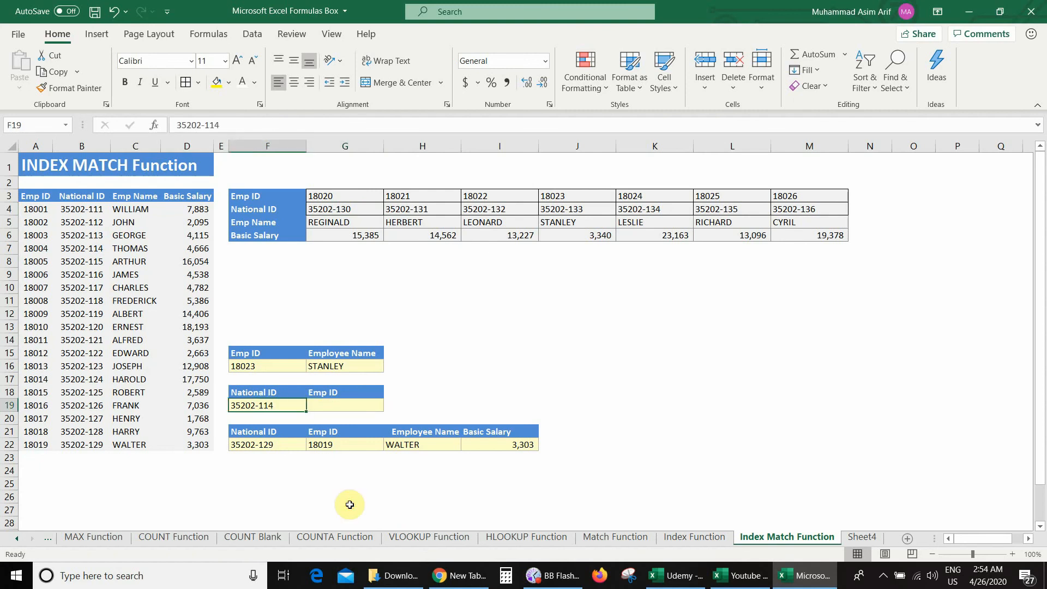
type("352020")
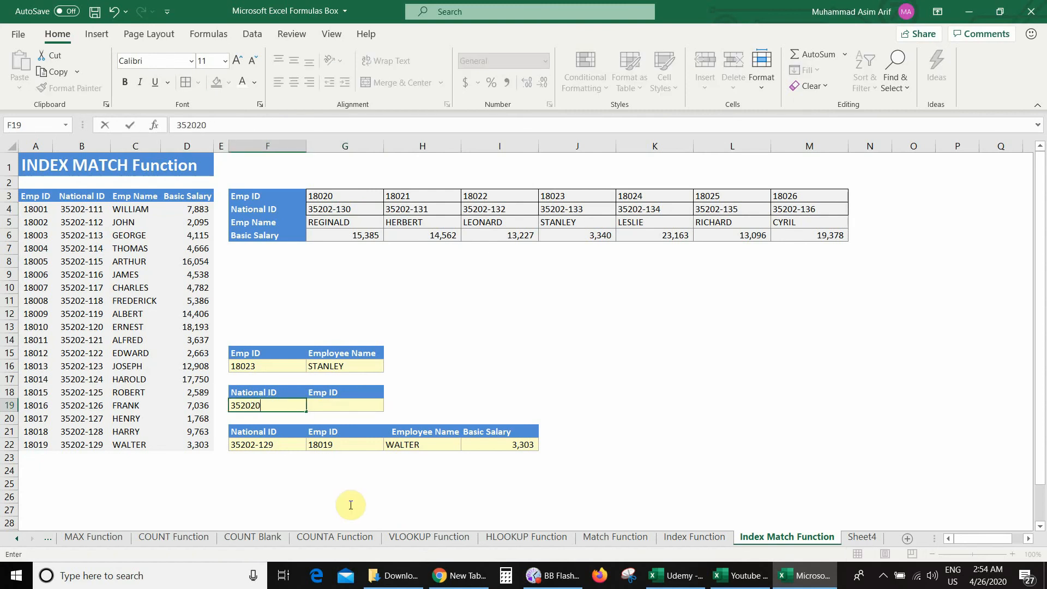
key("BackSpace")
type("-130")
key("Return")
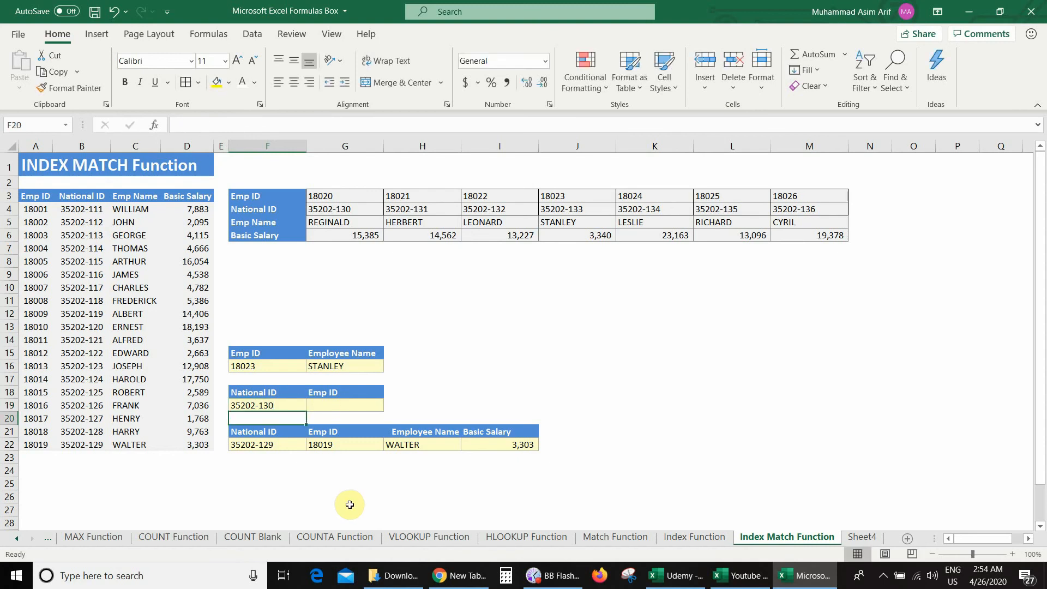
Enter =INDEX(G3:M3,MATCH(F19,G4:M4,0)) in G19 to return the Emp ID for the National ID in F19
left_click(327, 403)
type("=i")
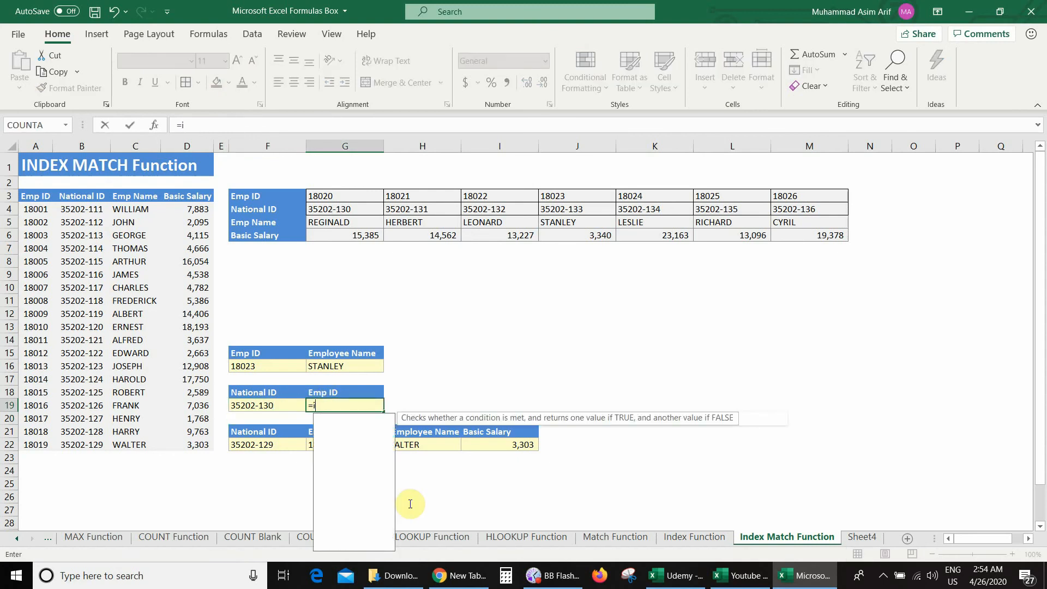
type("ndex(")
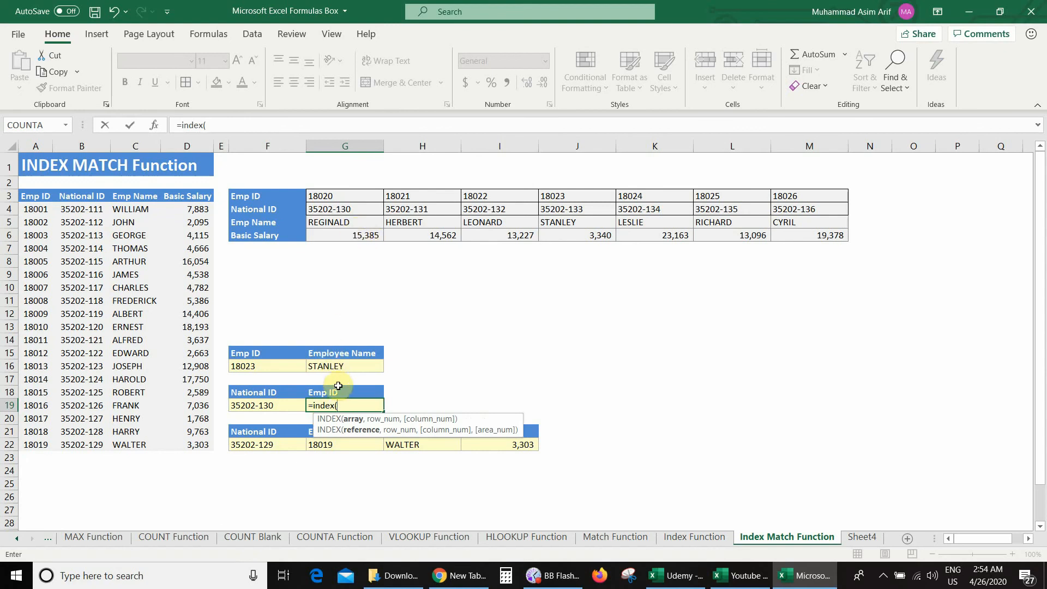
left_click_drag(358, 196, 810, 202)
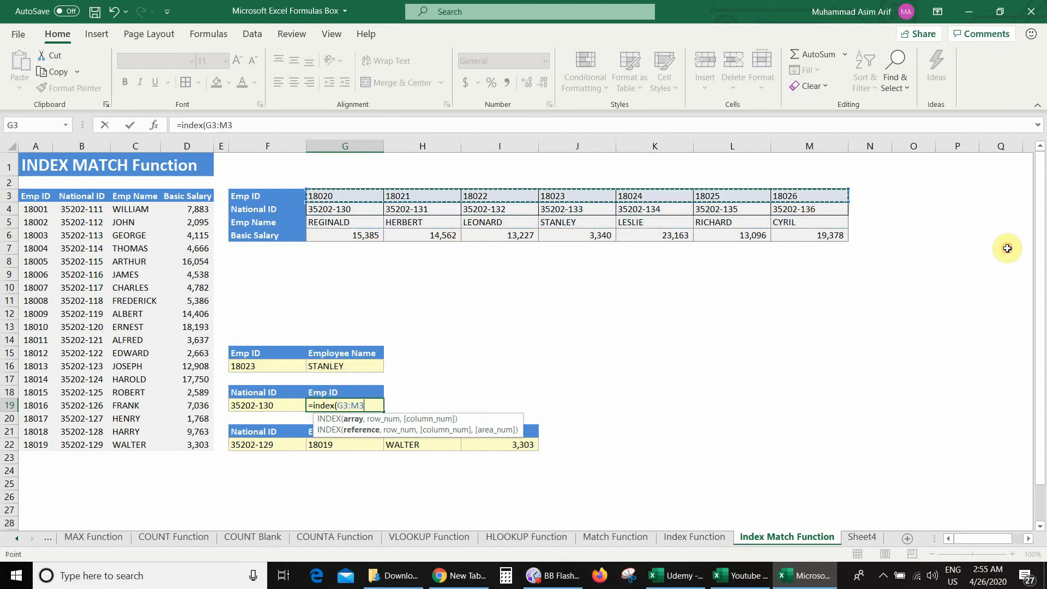
type(",")
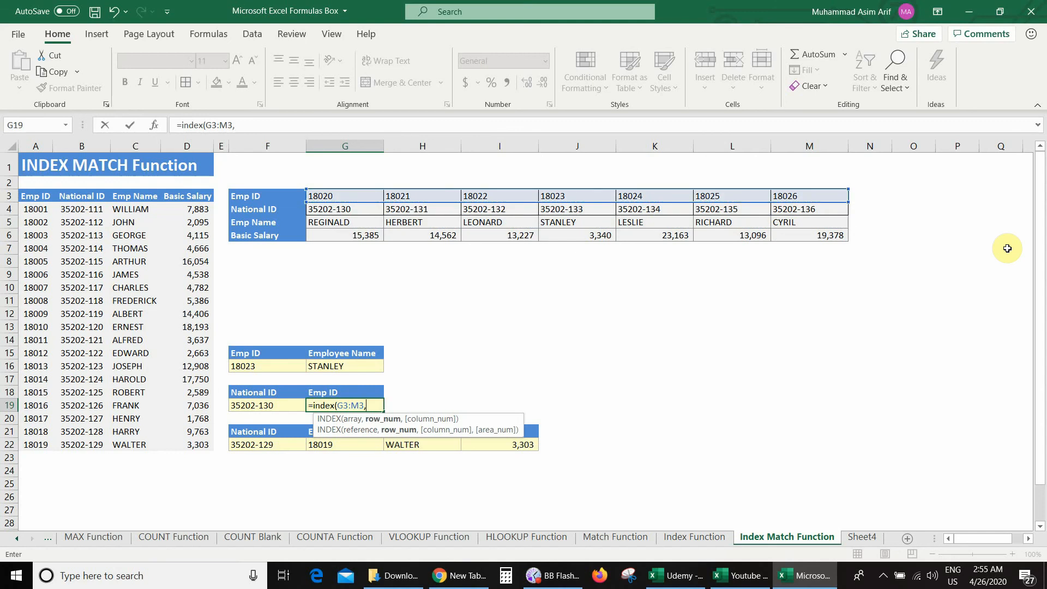
type("match(")
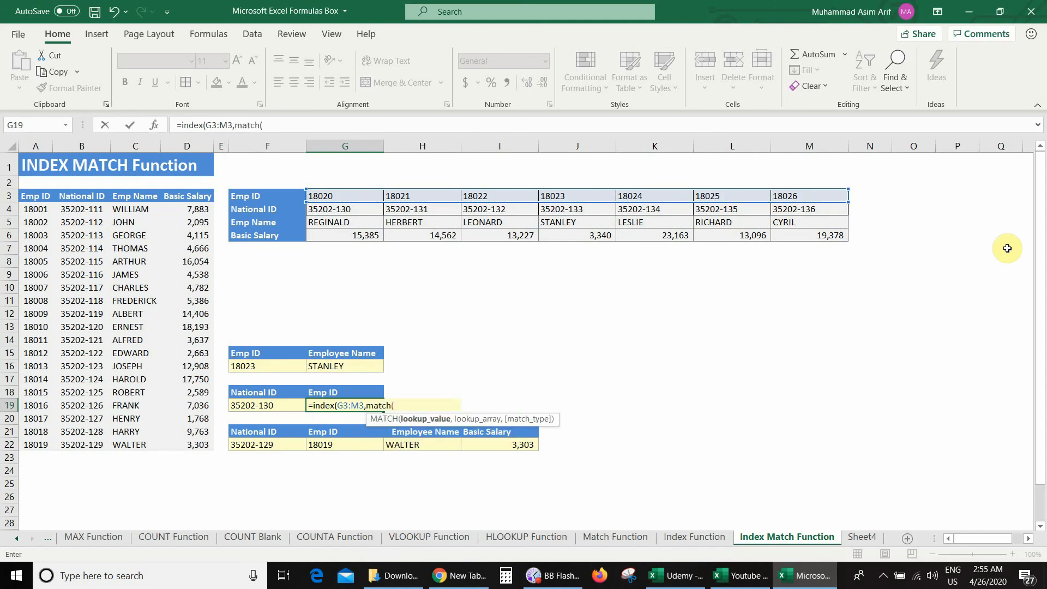
left_click(259, 405)
type(",")
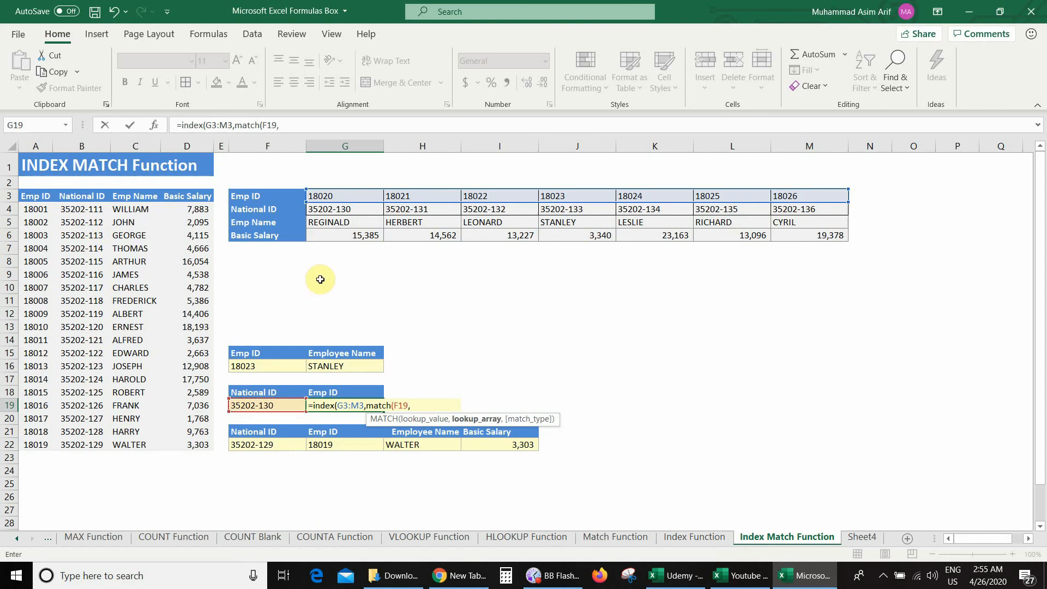
left_click_drag(336, 208, 804, 214)
type(",")
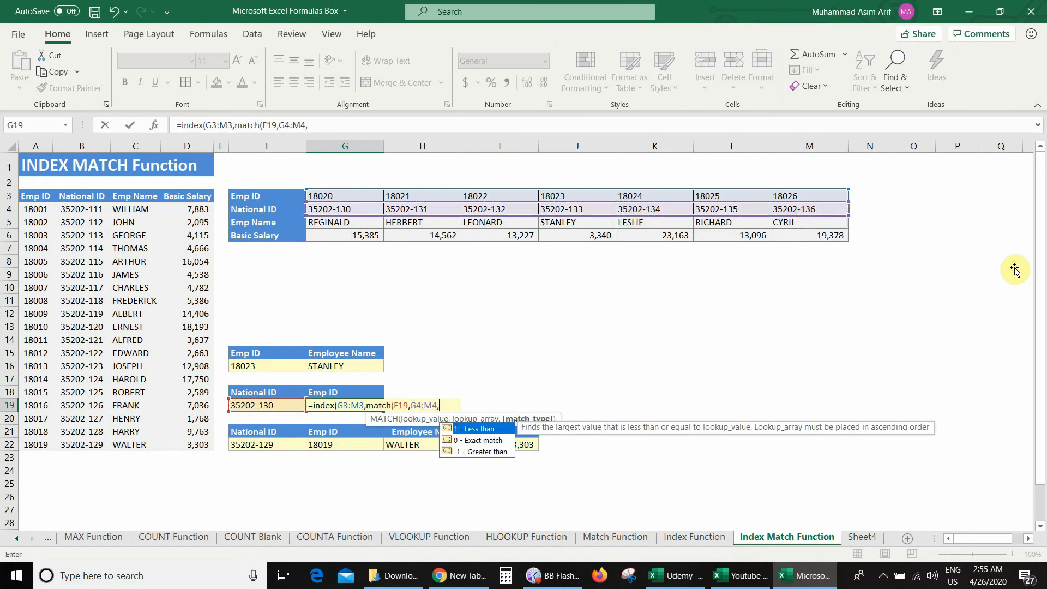
type("0)")
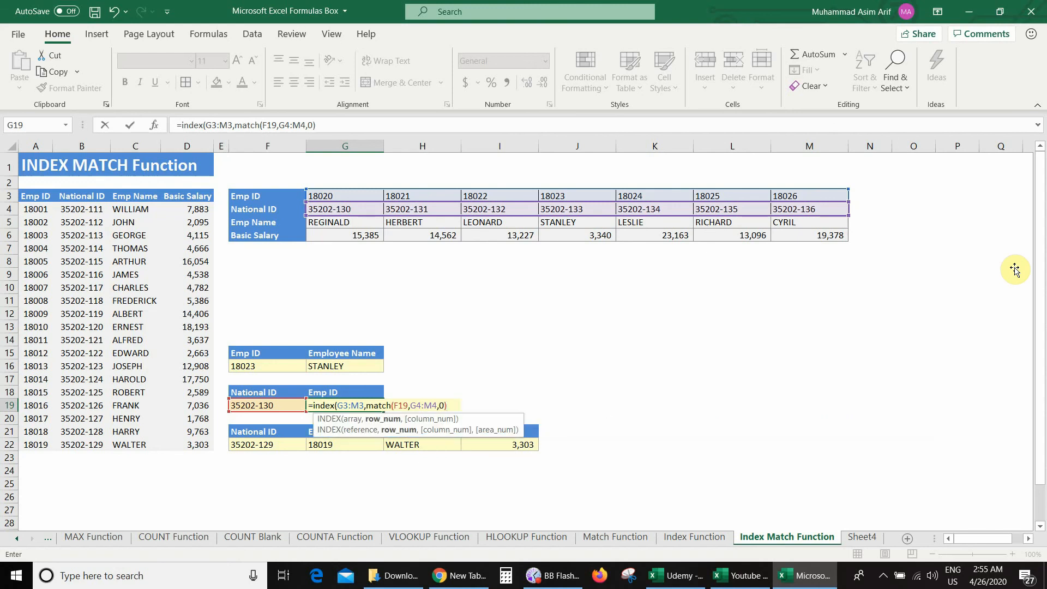
type(")")
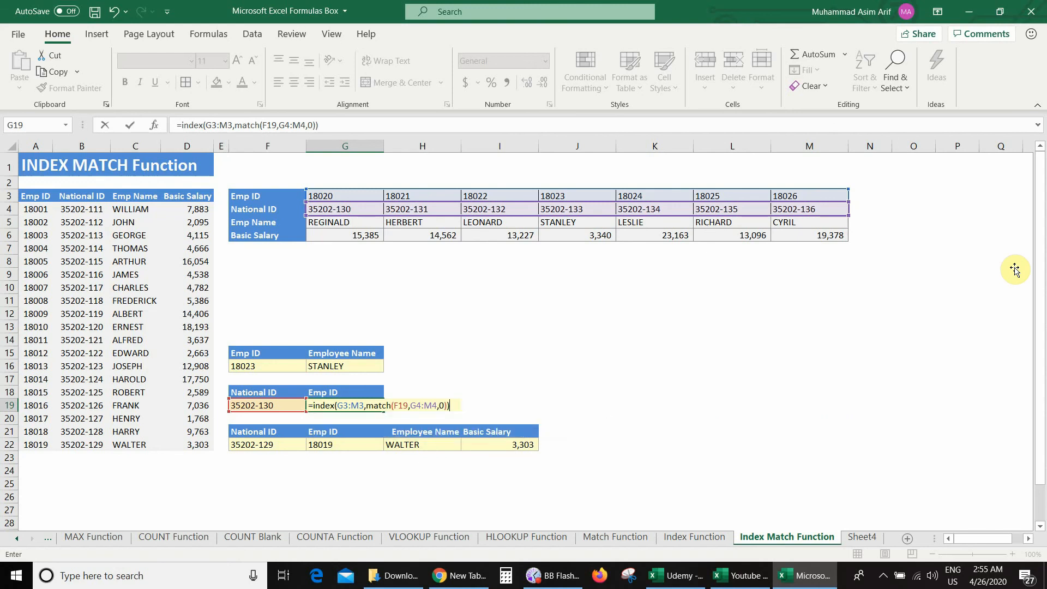
key("Return")
key("Up")
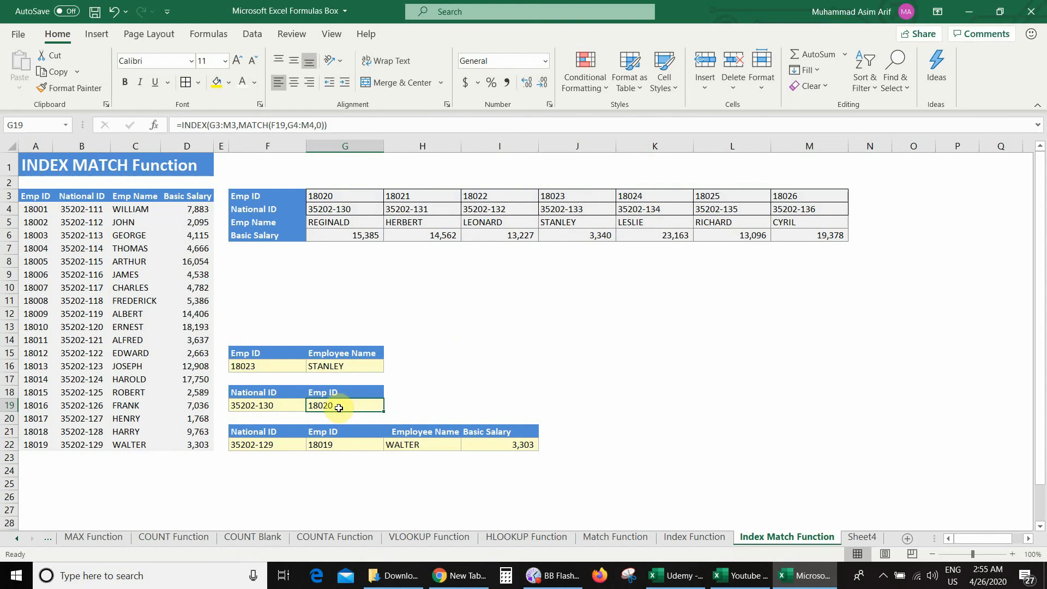
Clear the Emp ID, Employee Name and Basic Salary formulas in G22:I22
left_click(282, 405)
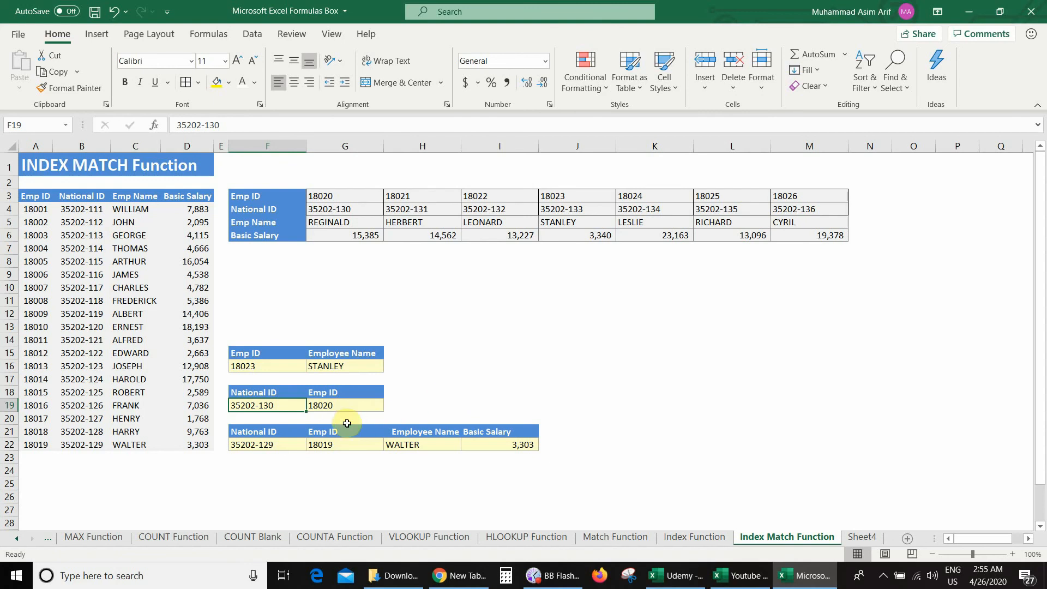
left_click(273, 443)
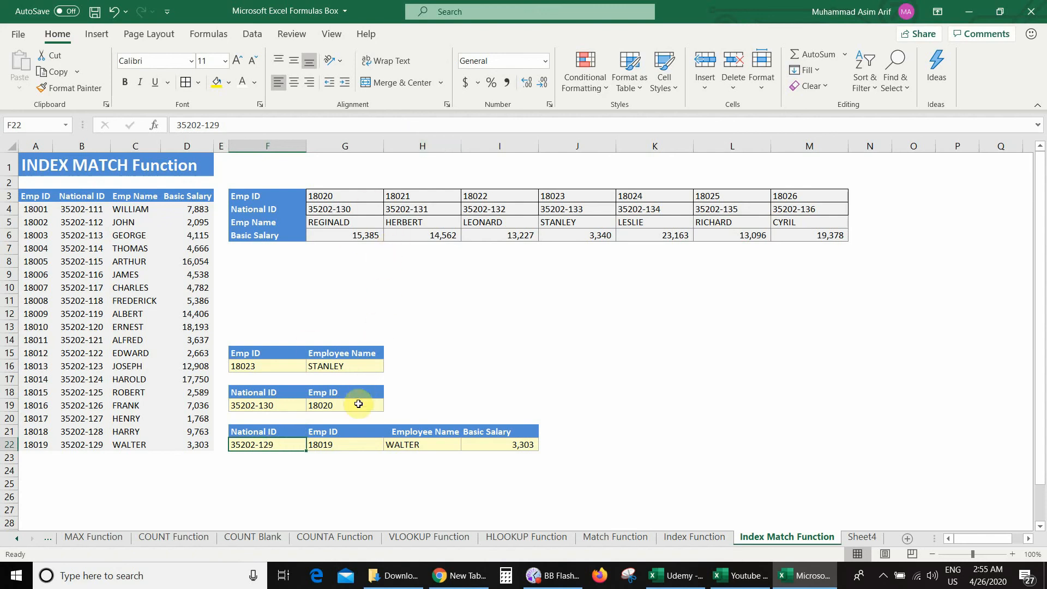
left_click(349, 445)
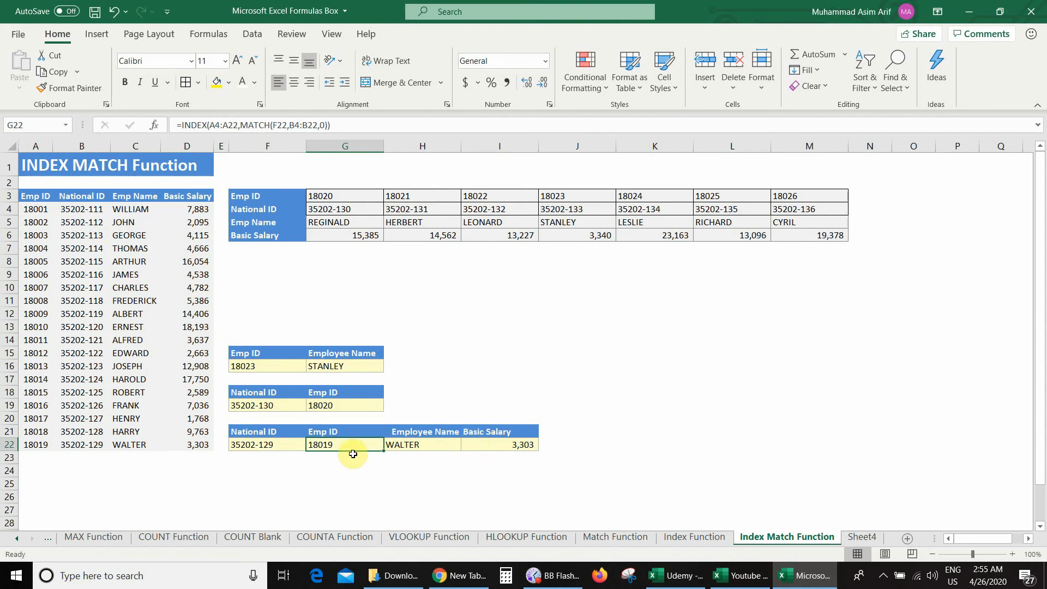
key("shift+Right")
key("shift+Right")
key("shift+Right")
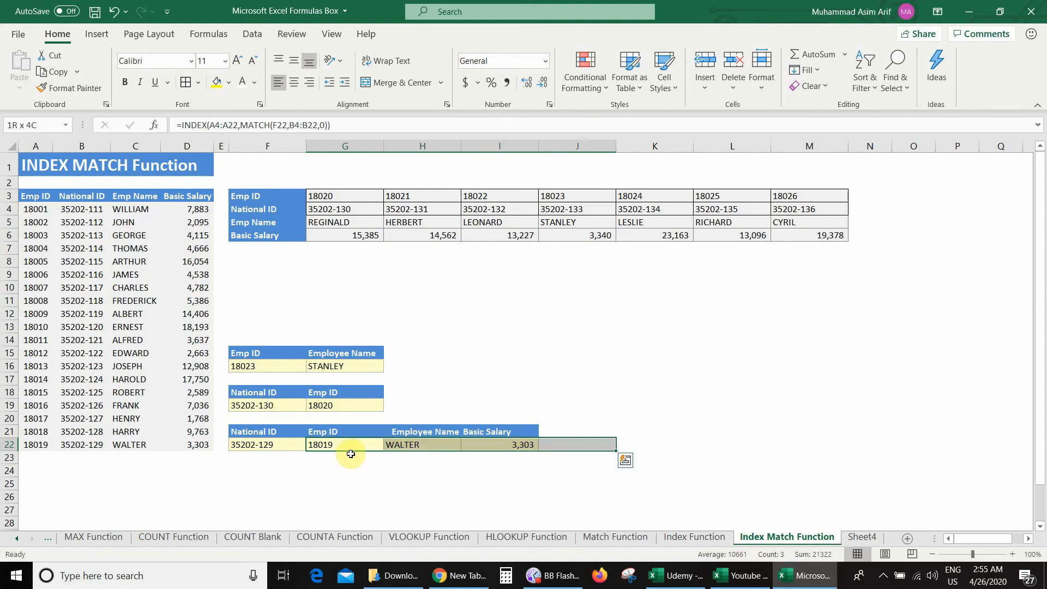
key("shift+Left")
key("Delete")
Replace the lookup value in F22 with the National ID listed in I4
key("Left")
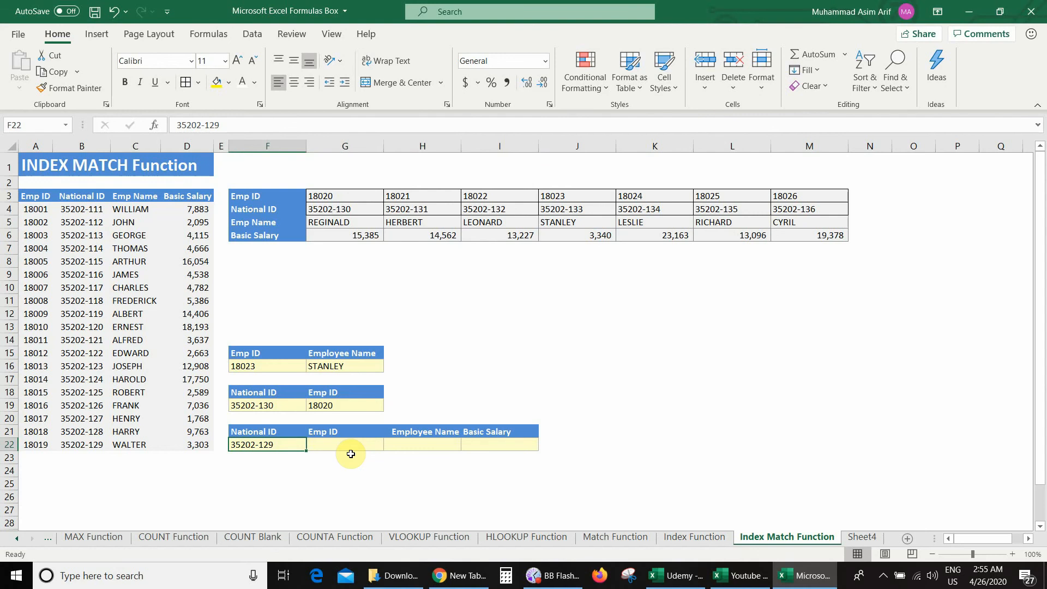
type("352020")
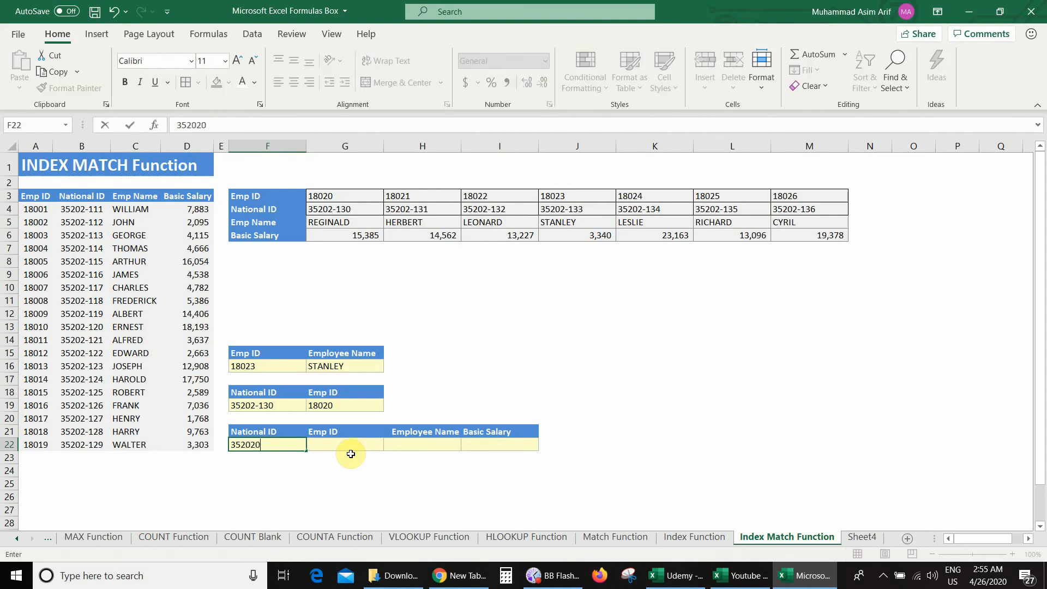
key("BackSpace")
type("-132")
key("Return")
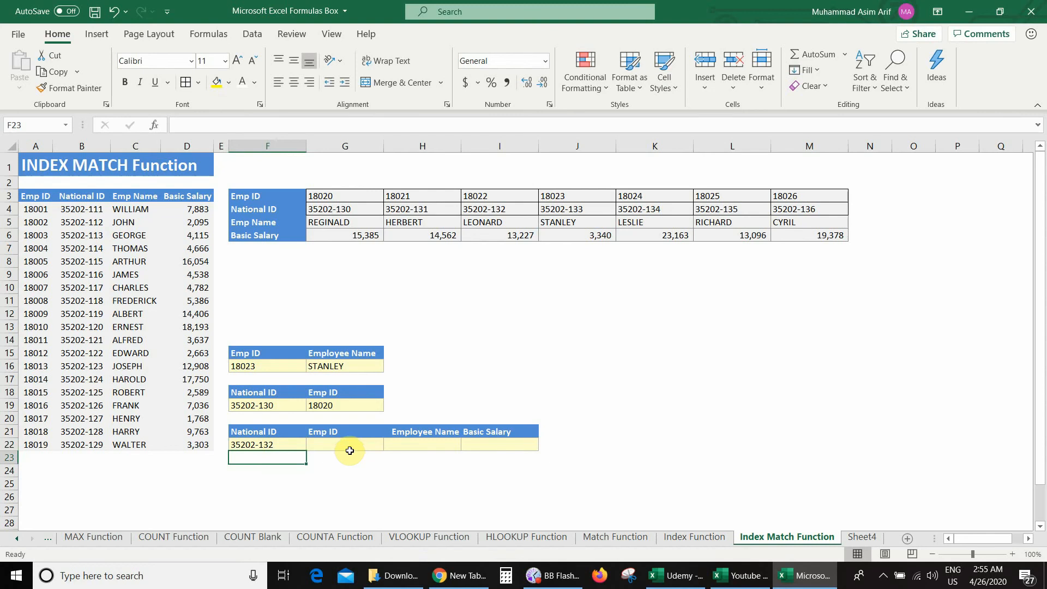
Enter =INDEX(G3:M3,MATCH(F22,G4:M4,0)) in G22 to return the Emp ID for the National ID in F22
left_click(349, 445)
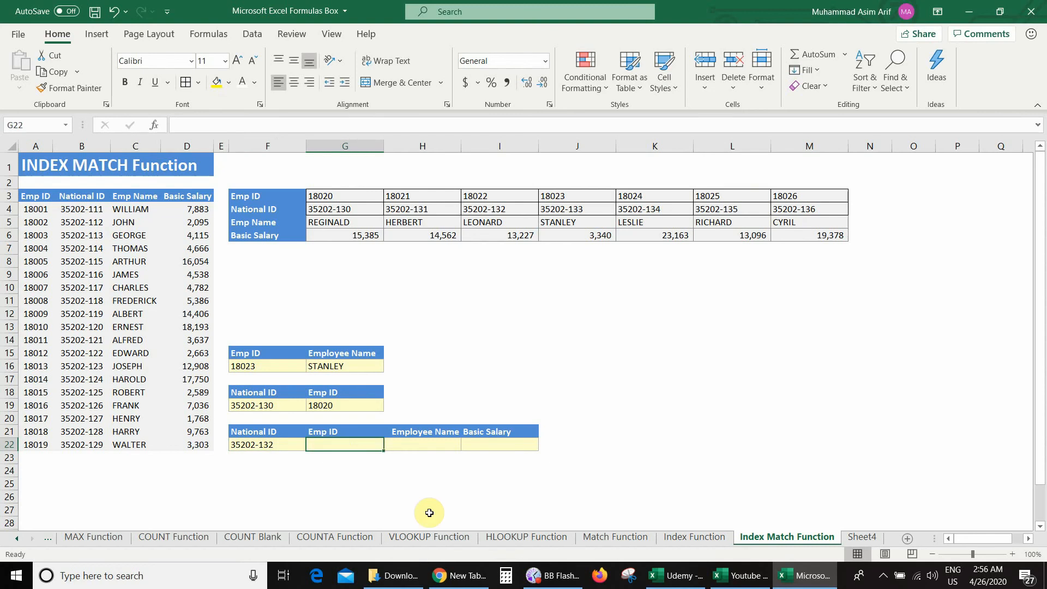
type("=index")
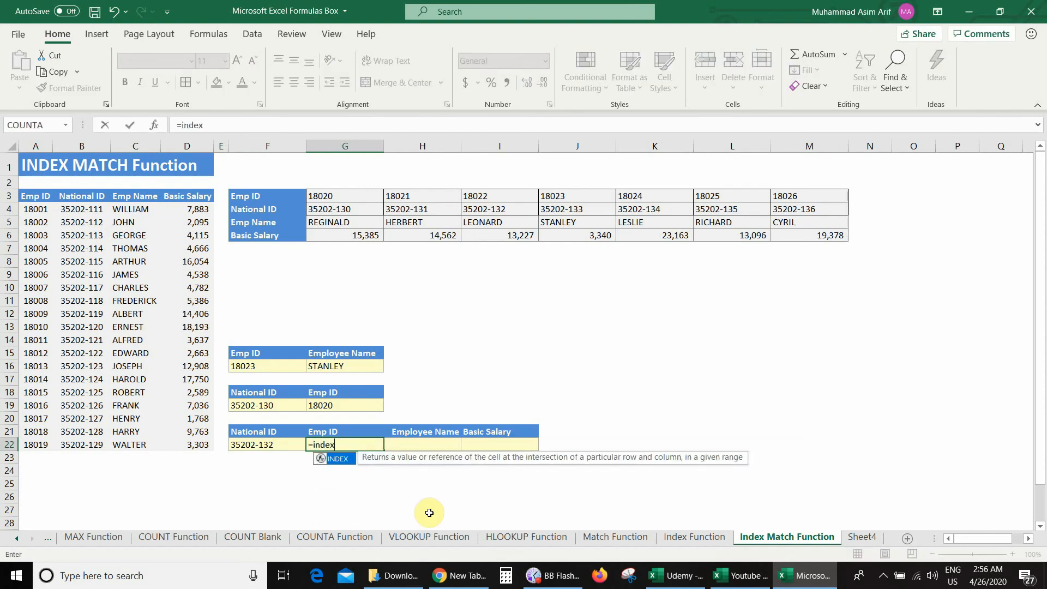
type("(")
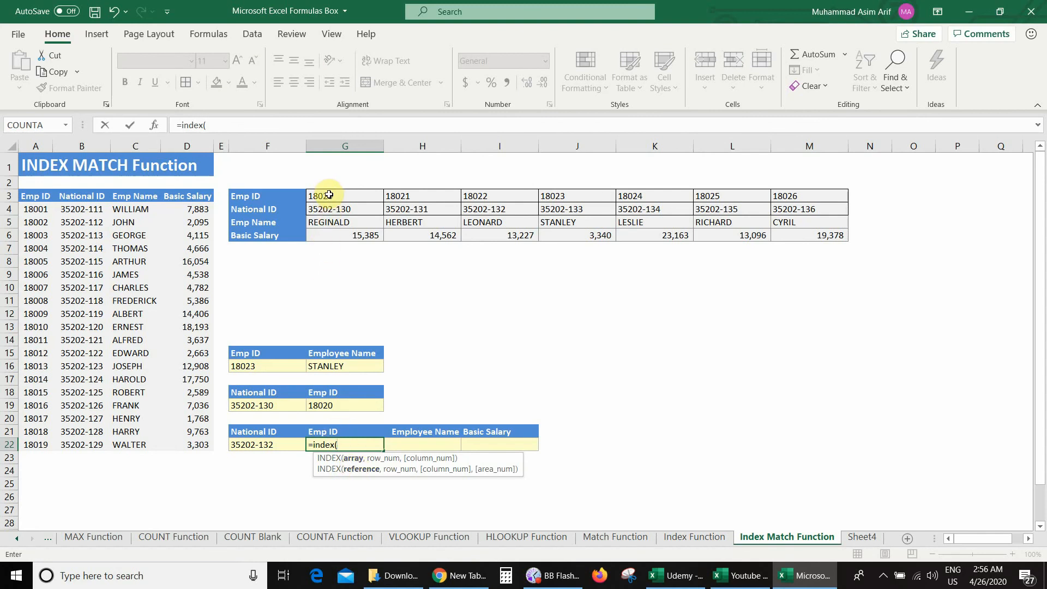
left_click_drag(328, 196, 786, 200)
type(",")
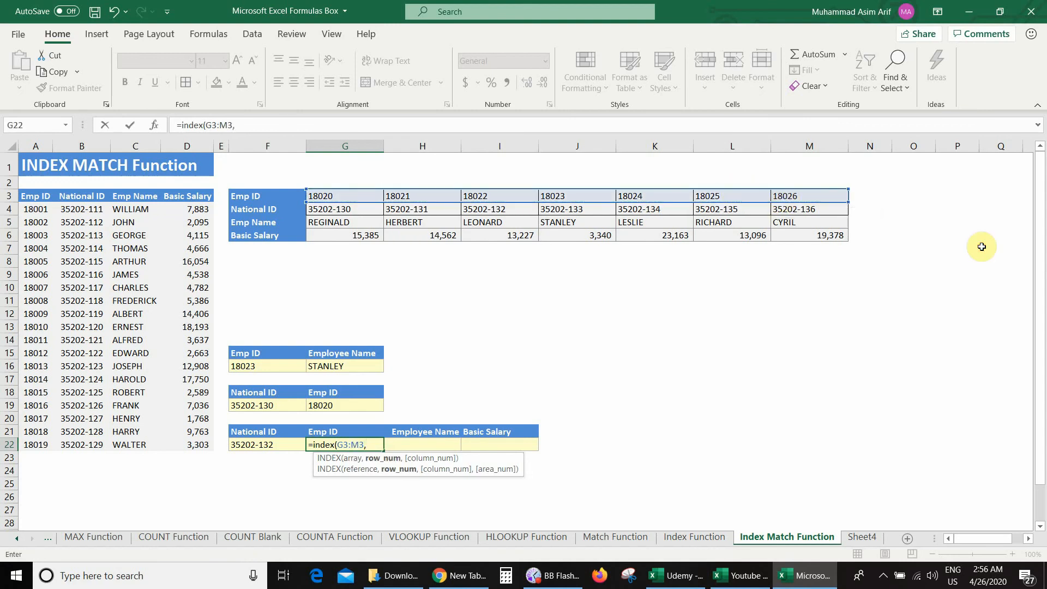
type("matc")
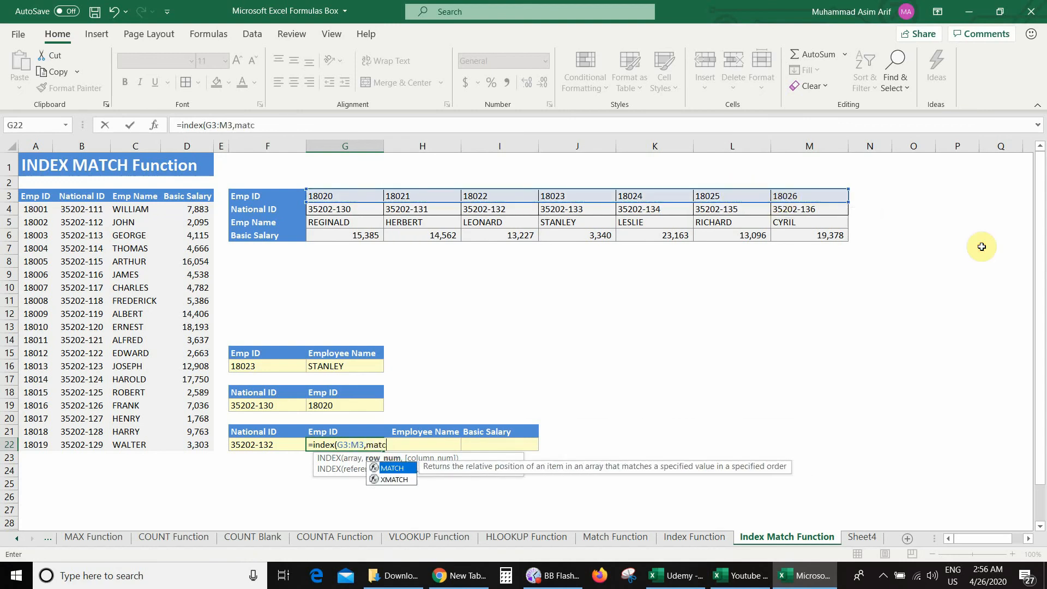
type("h(")
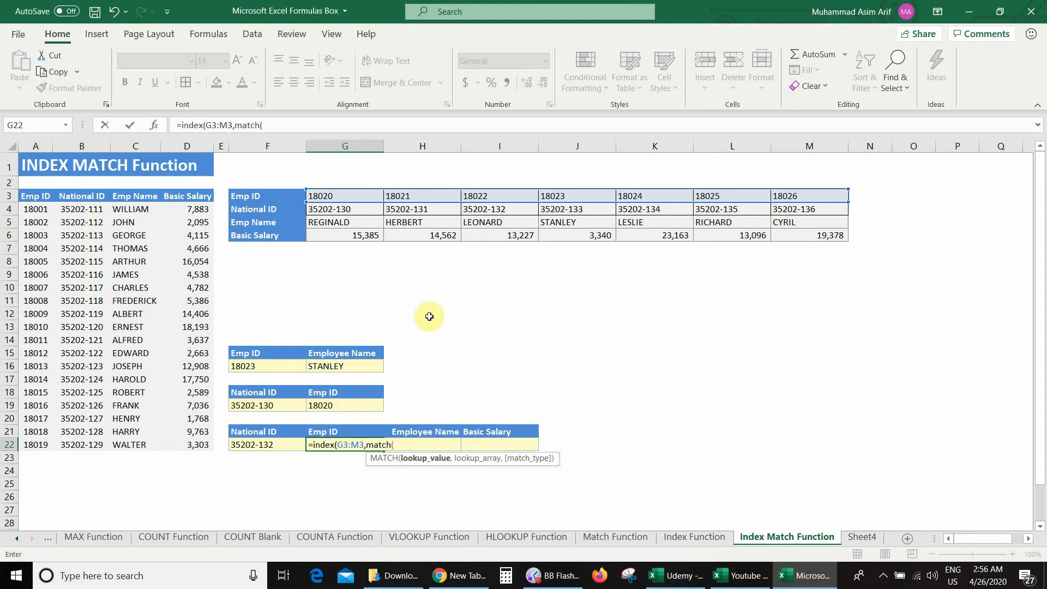
left_click(281, 440)
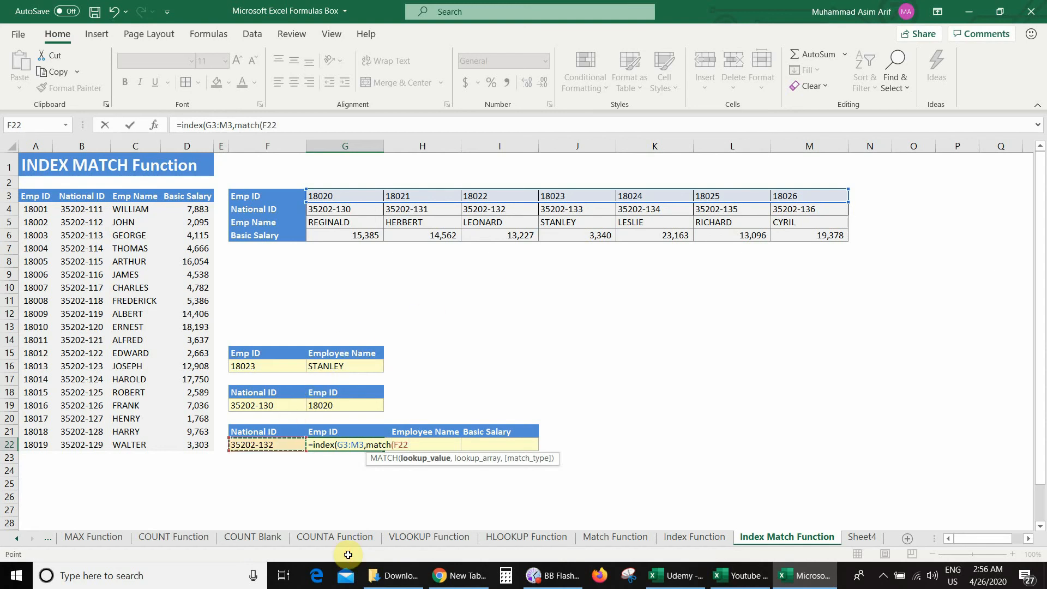
type(",")
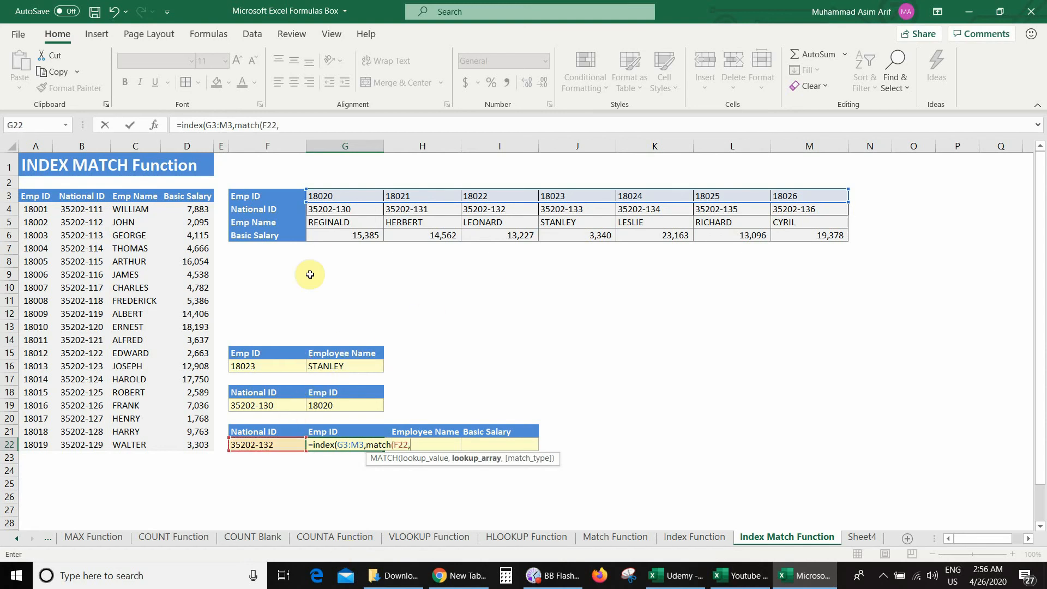
left_click_drag(324, 208, 794, 209)
type(",")
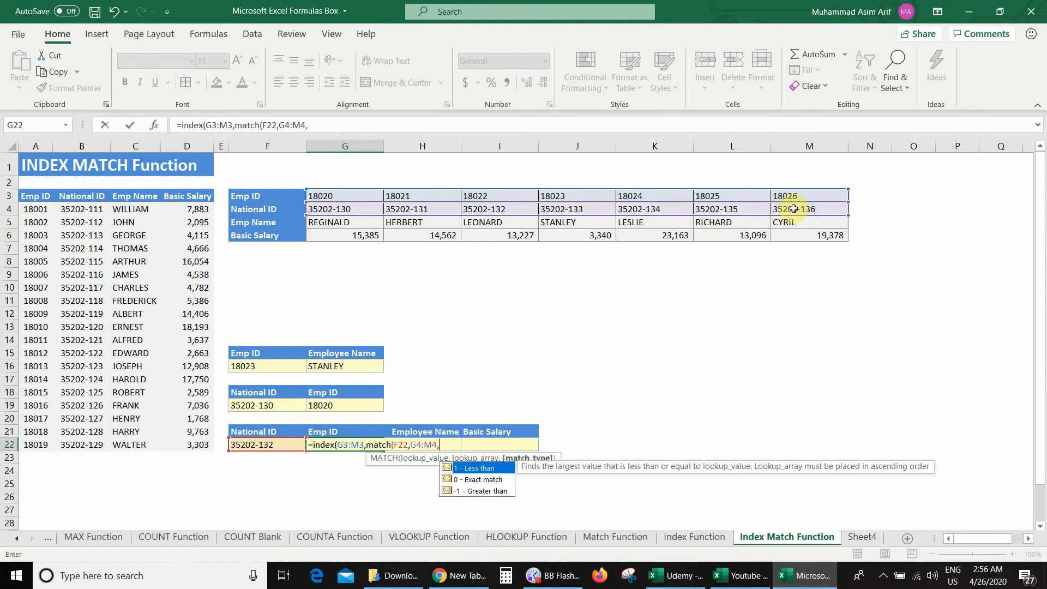
type("0)")
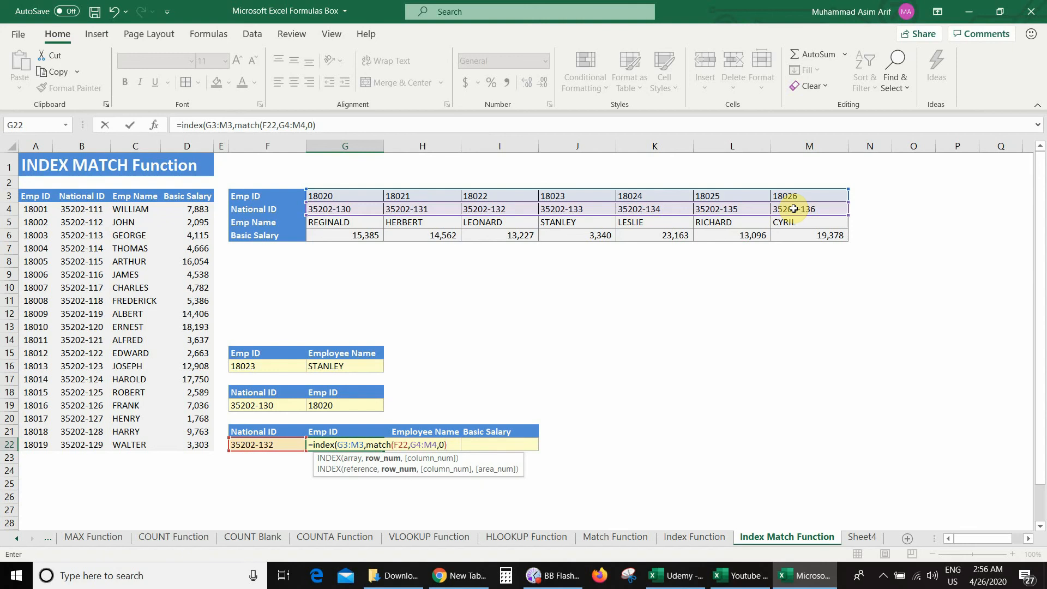
type(")")
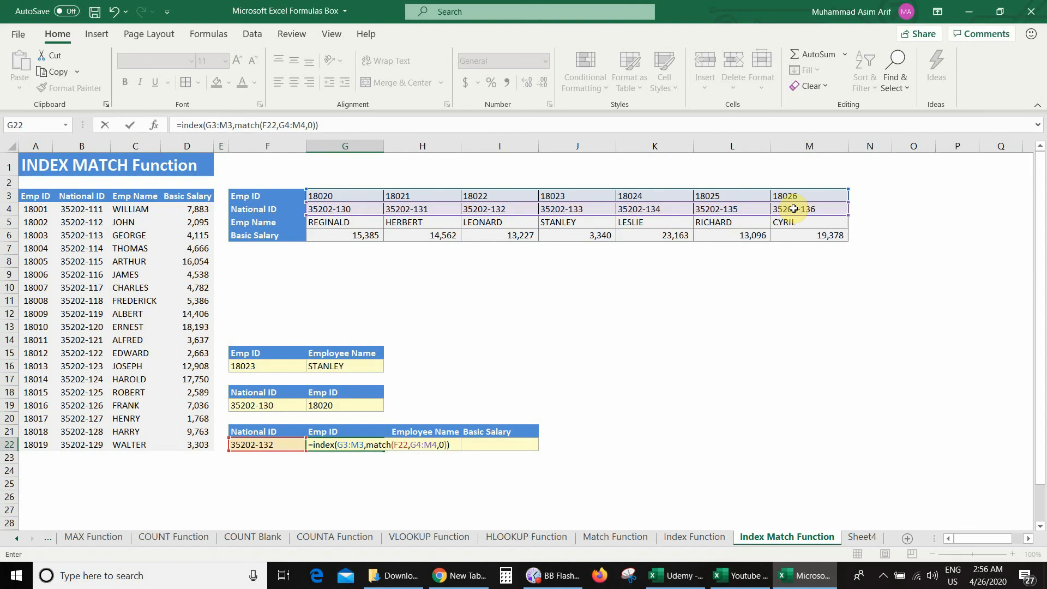
key("Return")
key("Up")
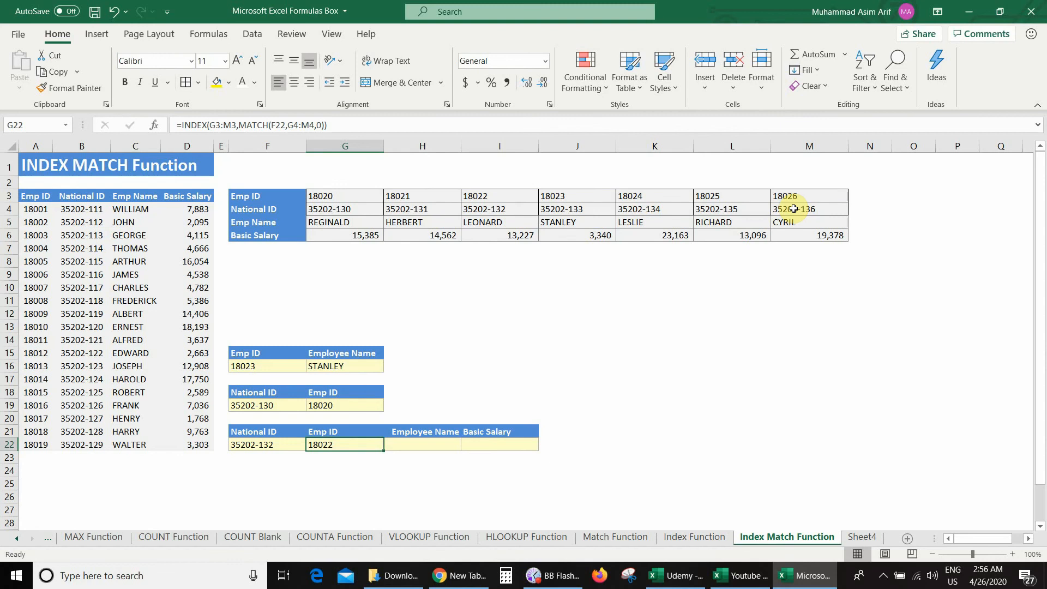
Enter =INDEX(G5:M5,MATCH(F22,G4:M4,0)) in H22 to return the Employee Name for the National ID in F22
key("Right")
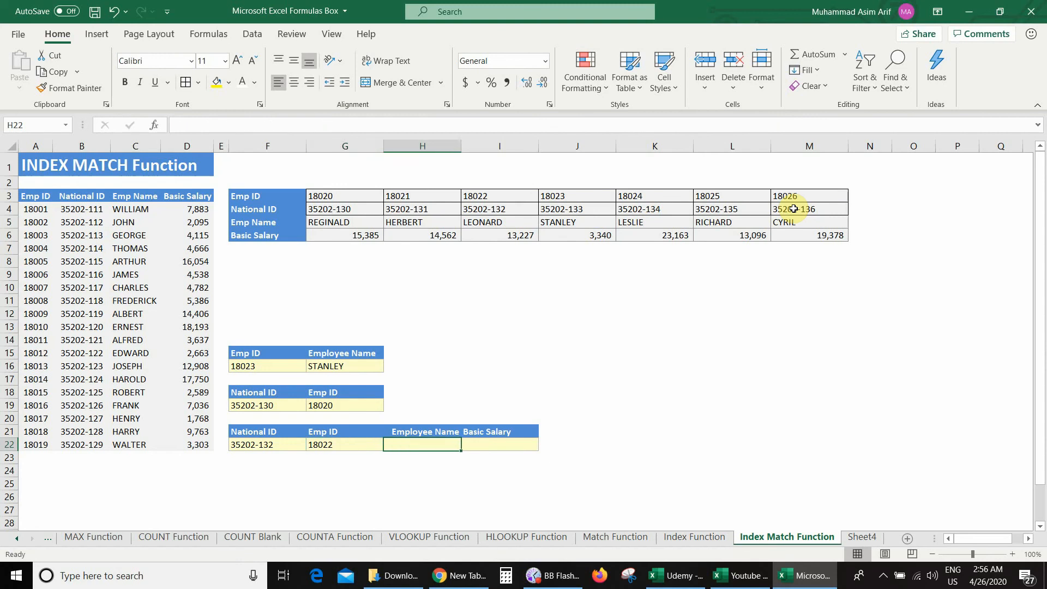
type("=index(")
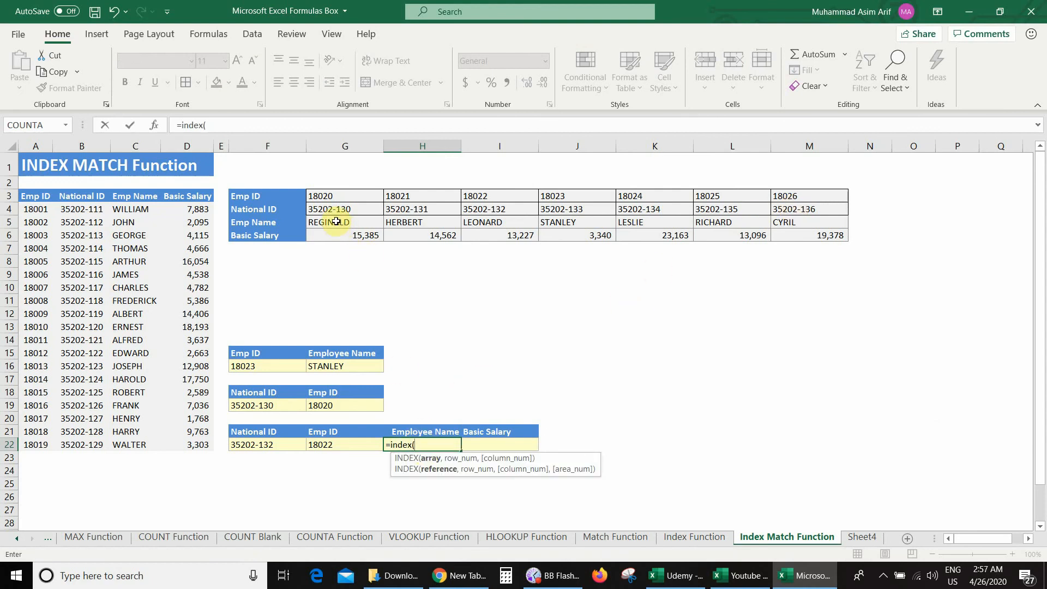
left_click_drag(334, 221, 813, 222)
type(",")
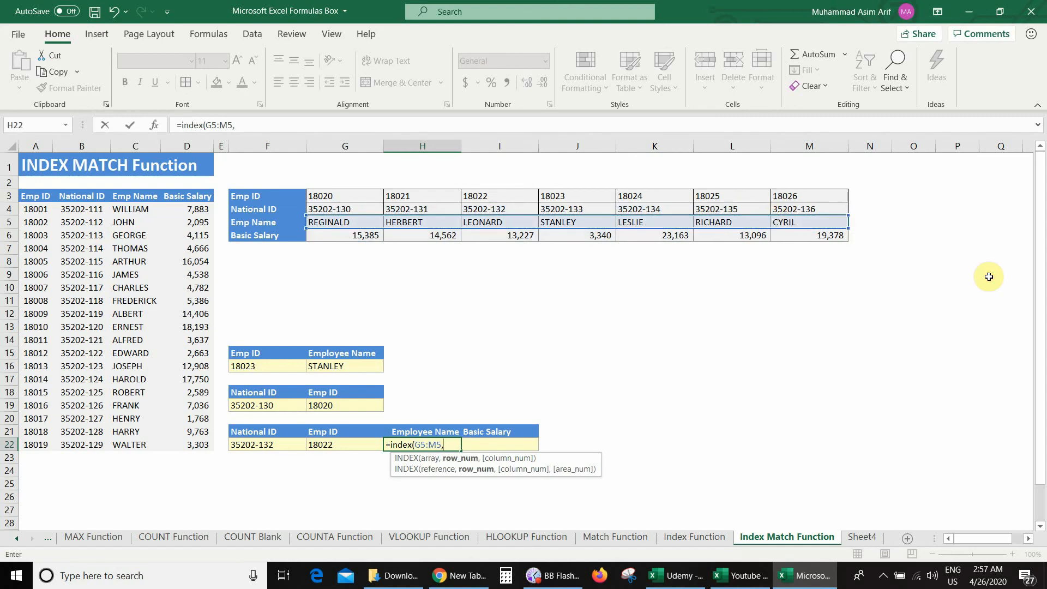
type("match(")
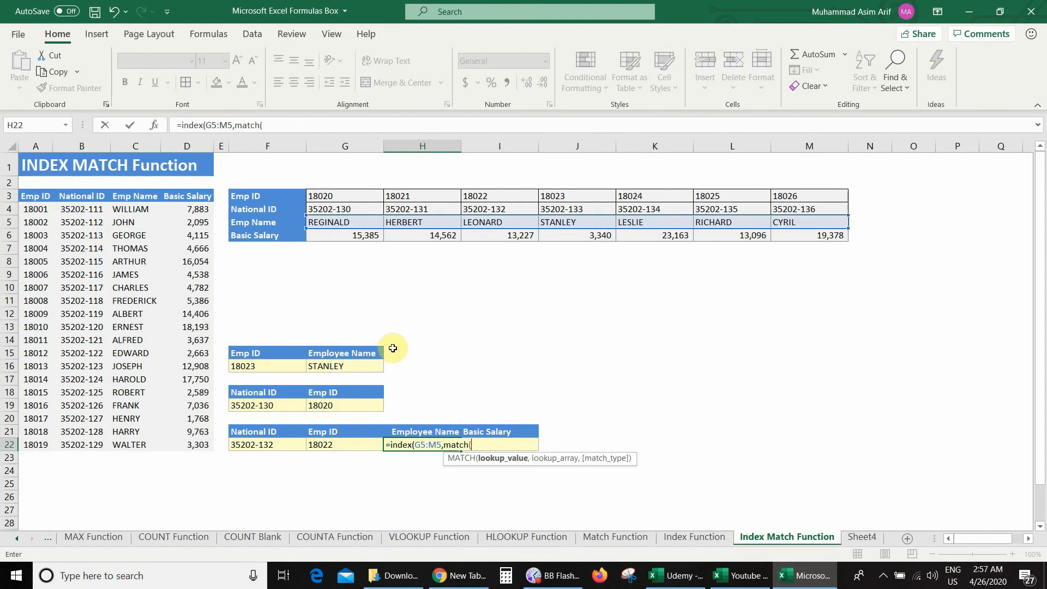
left_click(264, 442)
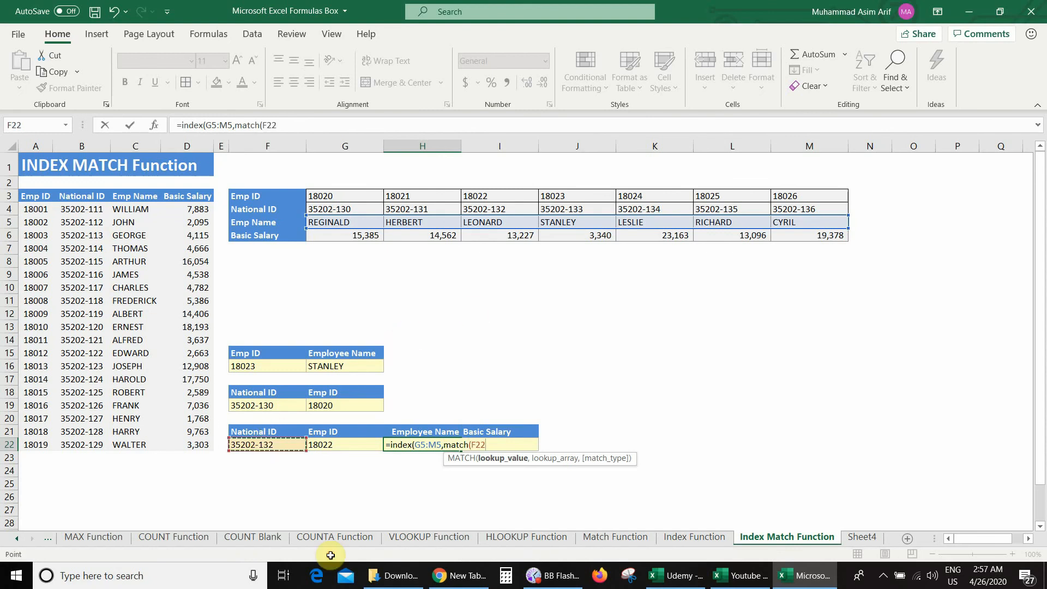
type(",")
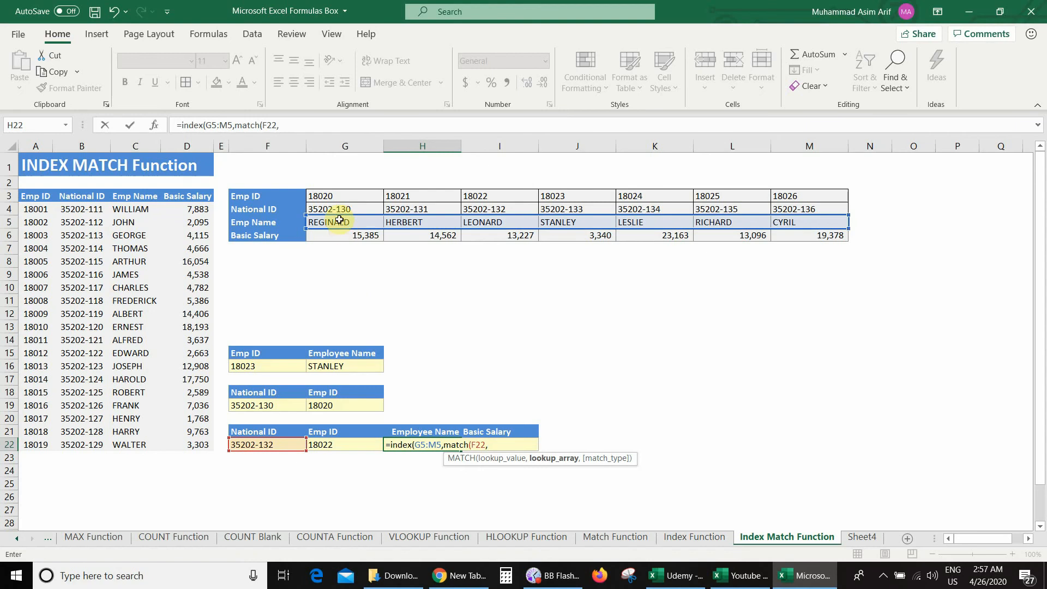
left_click_drag(322, 209, 773, 208)
type(",0")
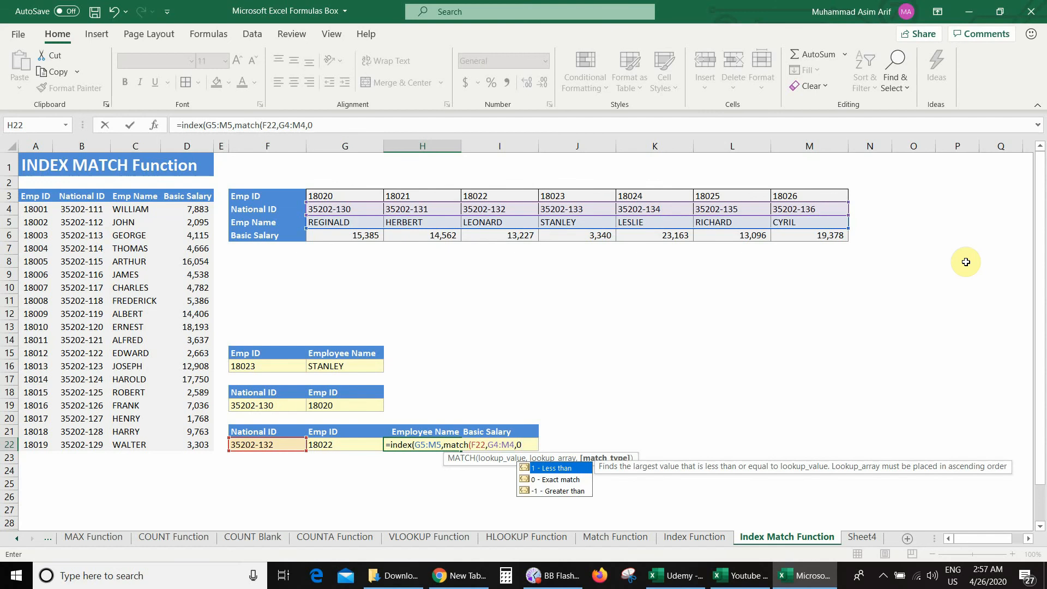
type("))")
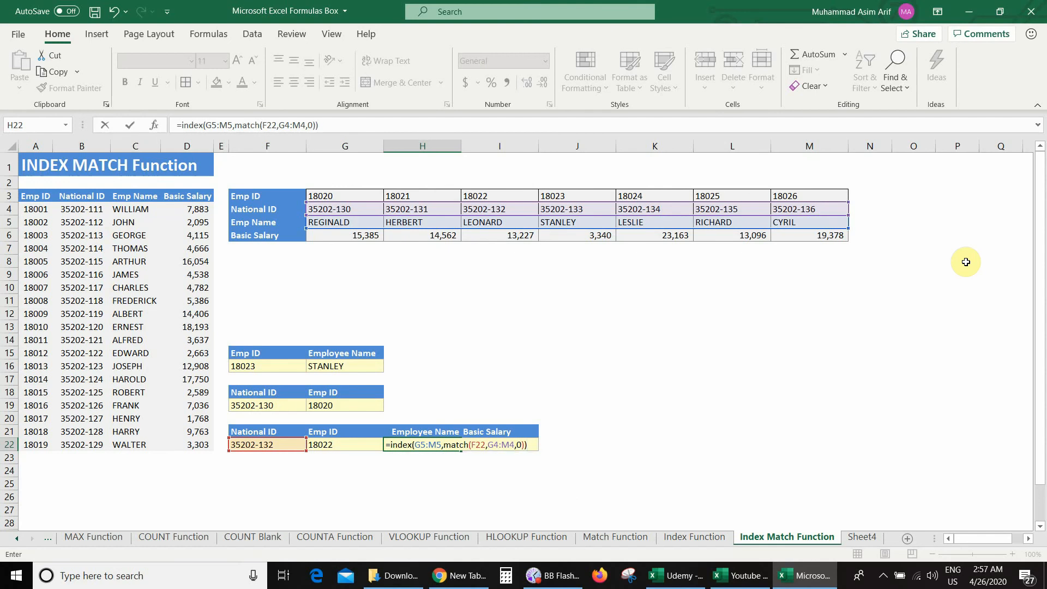
key("Return")
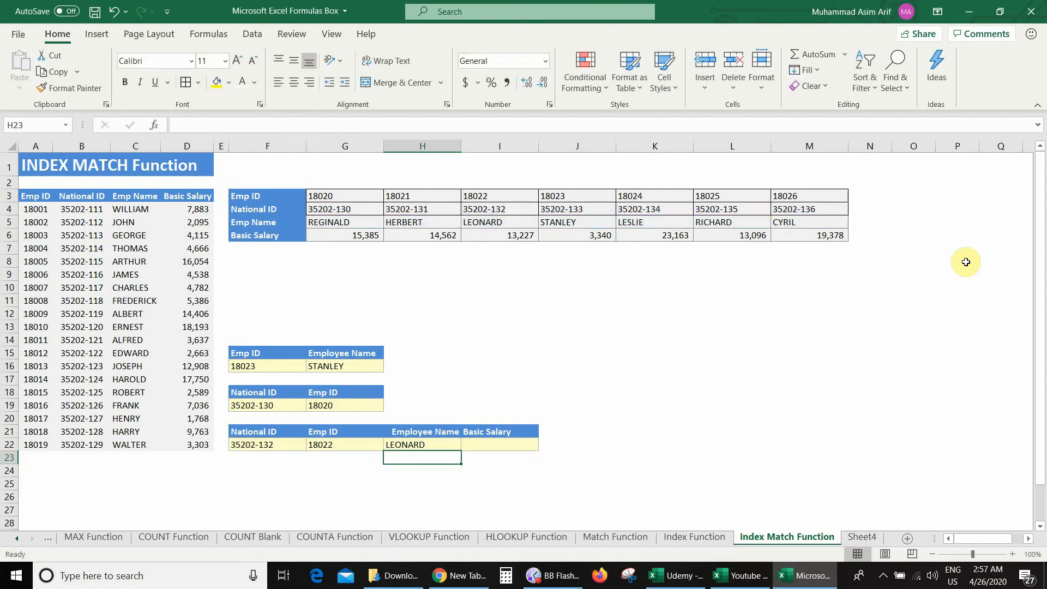
Enter =INDEX(G6:M6,MATCH(F22,G4:M4,0)) in I22 to return the Basic Salary for the National ID in F22
key("Up")
key("Right")
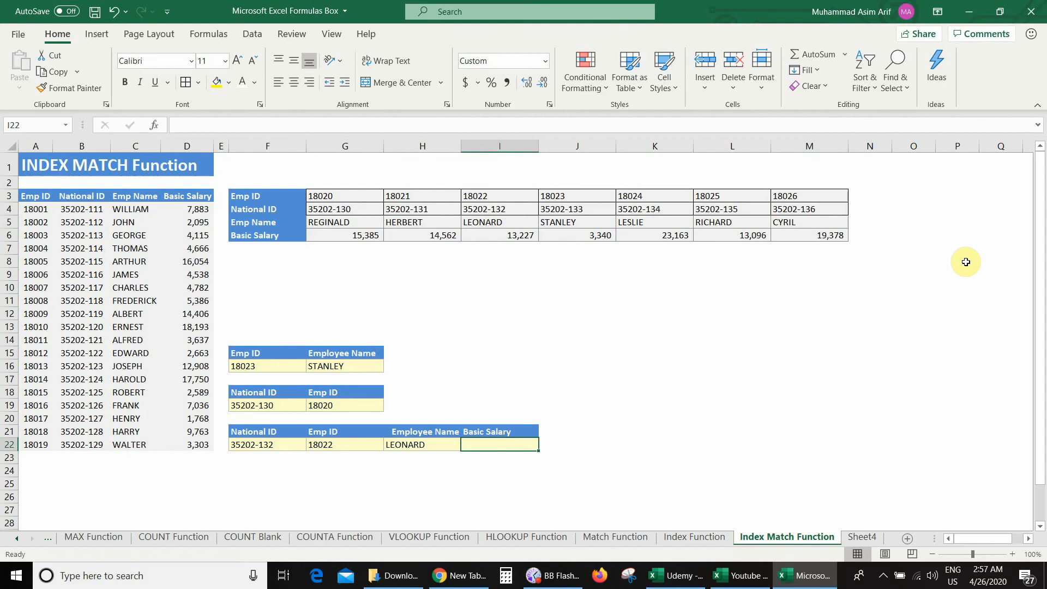
type("=")
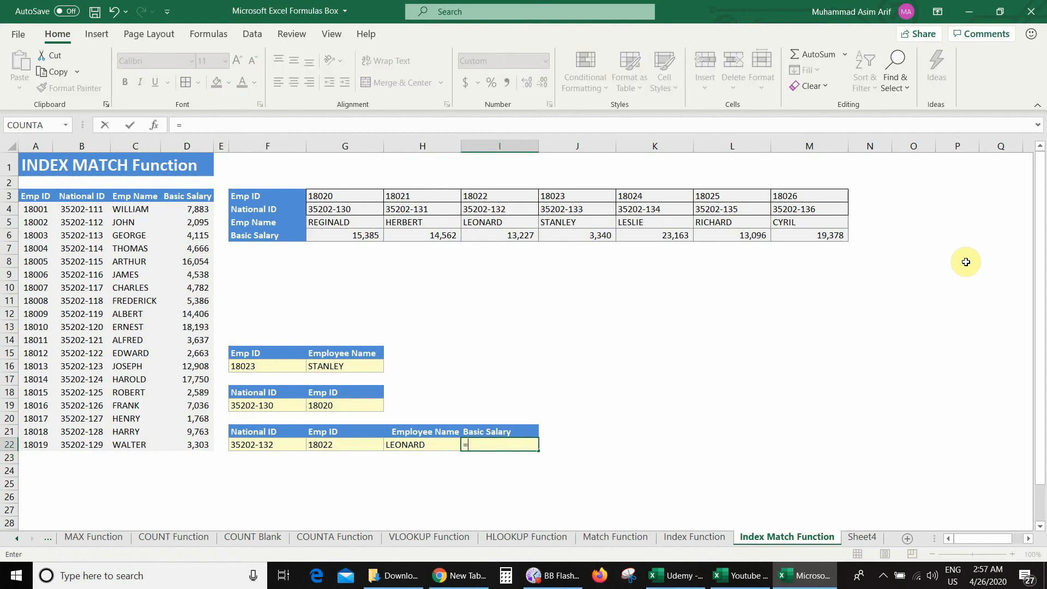
type("index(")
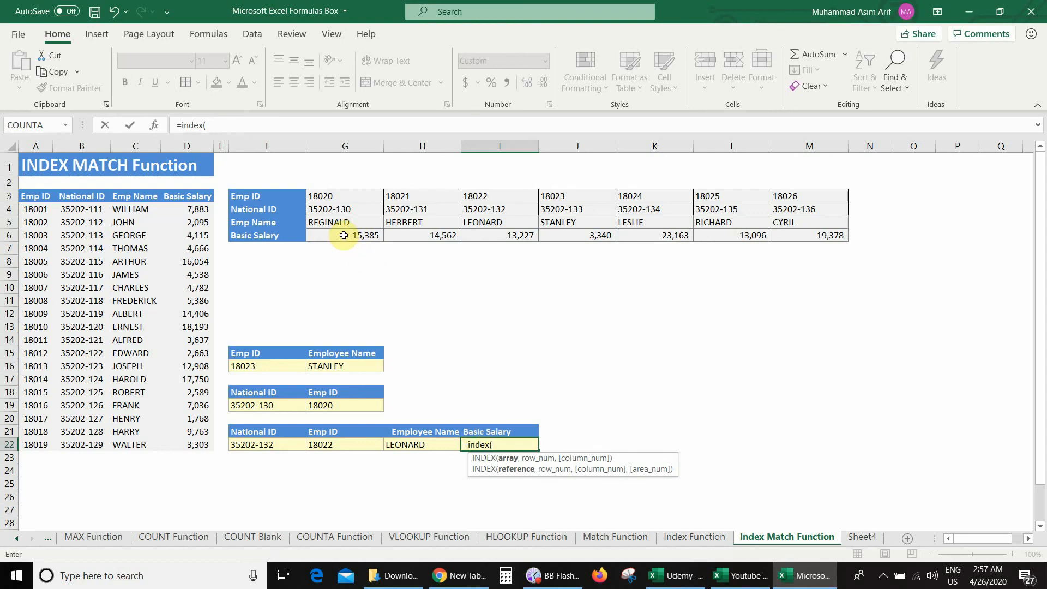
left_click_drag(344, 236, 798, 235)
type(",")
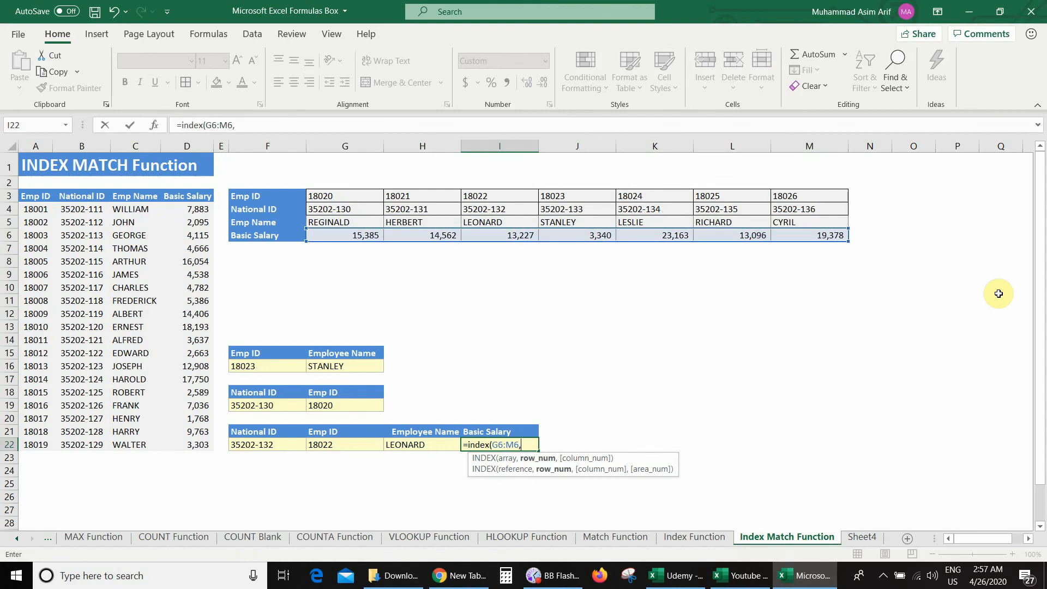
type("match")
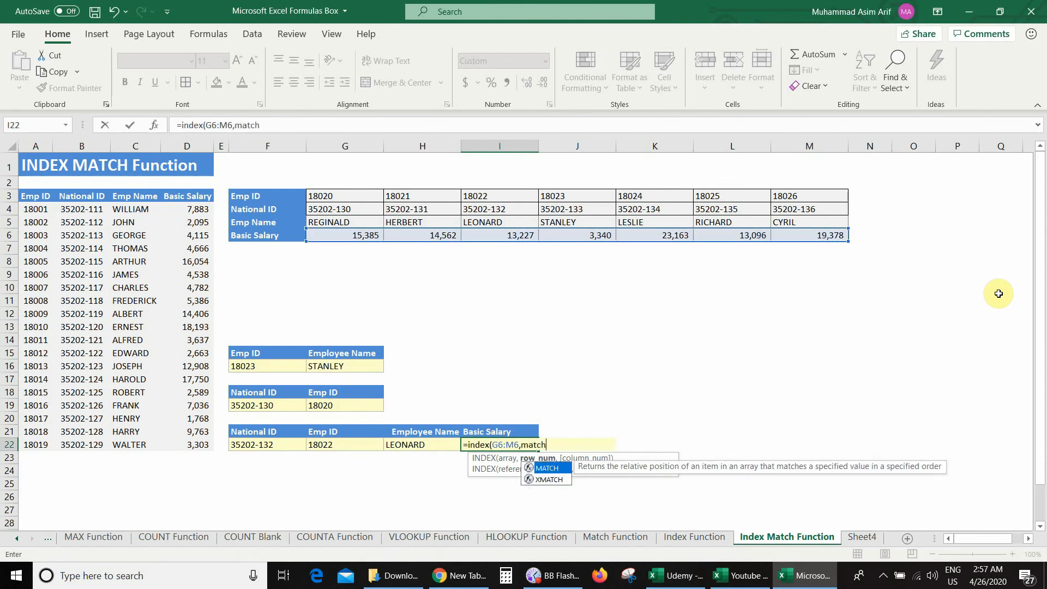
type("(")
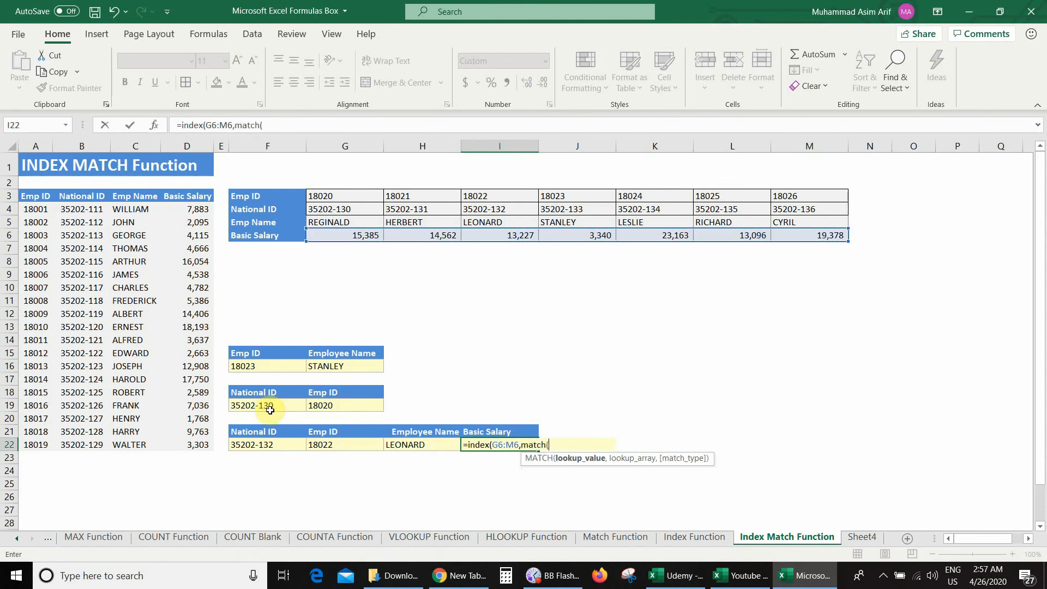
left_click(264, 446)
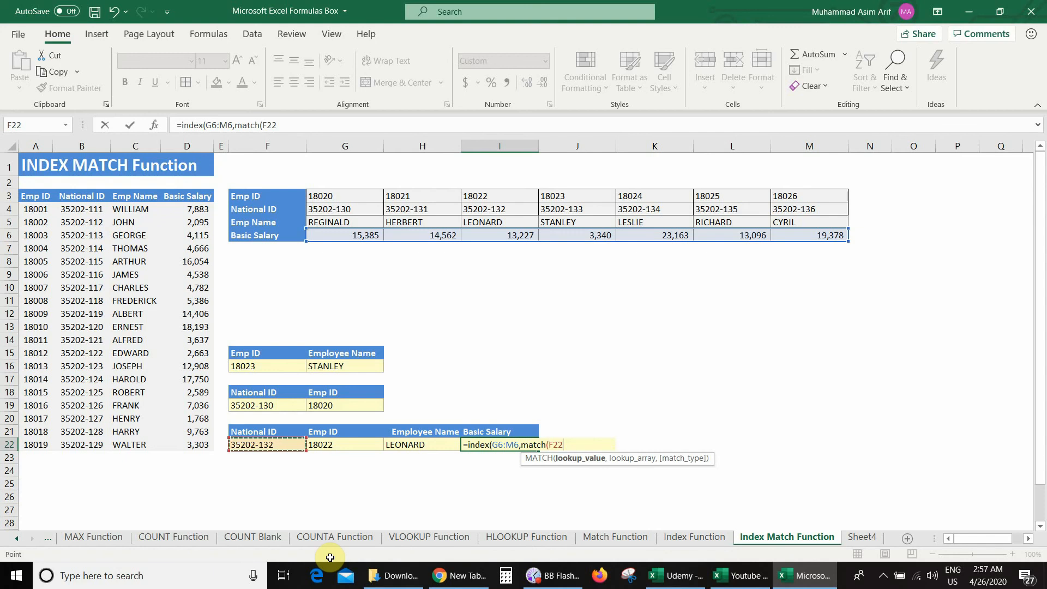
type(",")
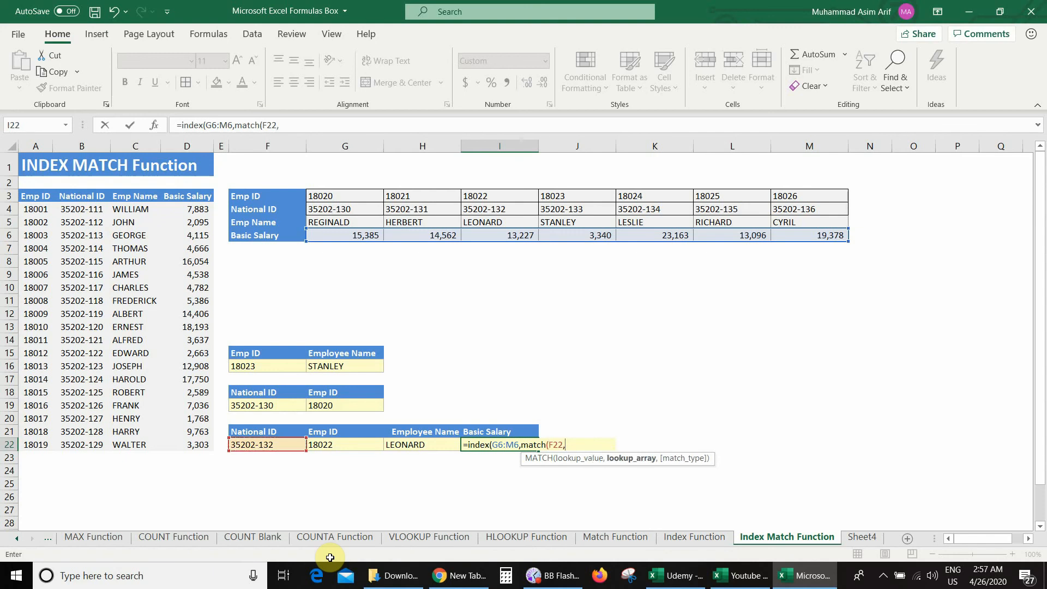
left_click(329, 209)
left_click_drag(329, 209, 842, 207)
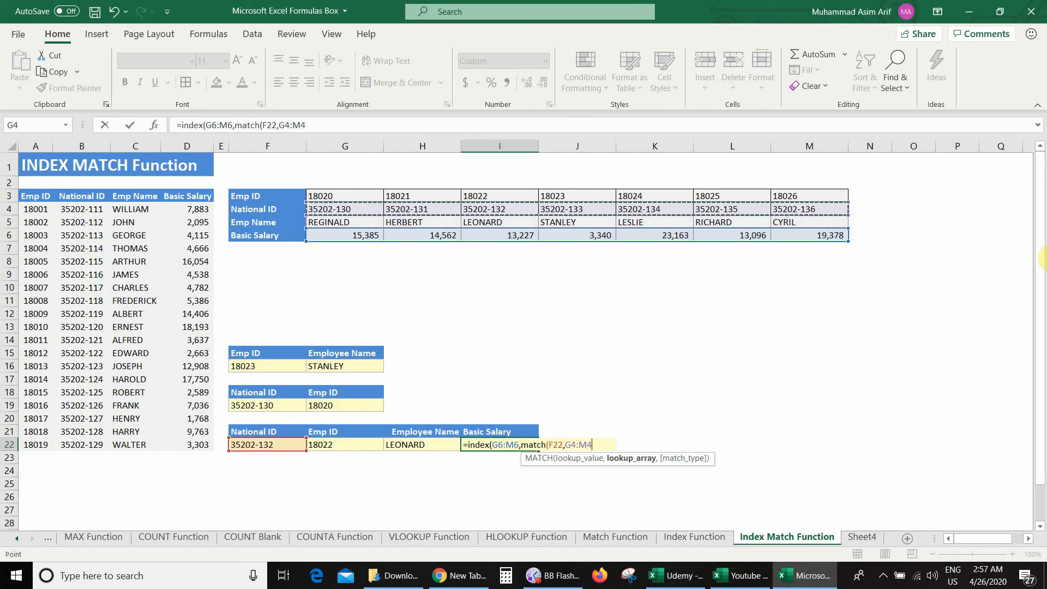
type(",0")
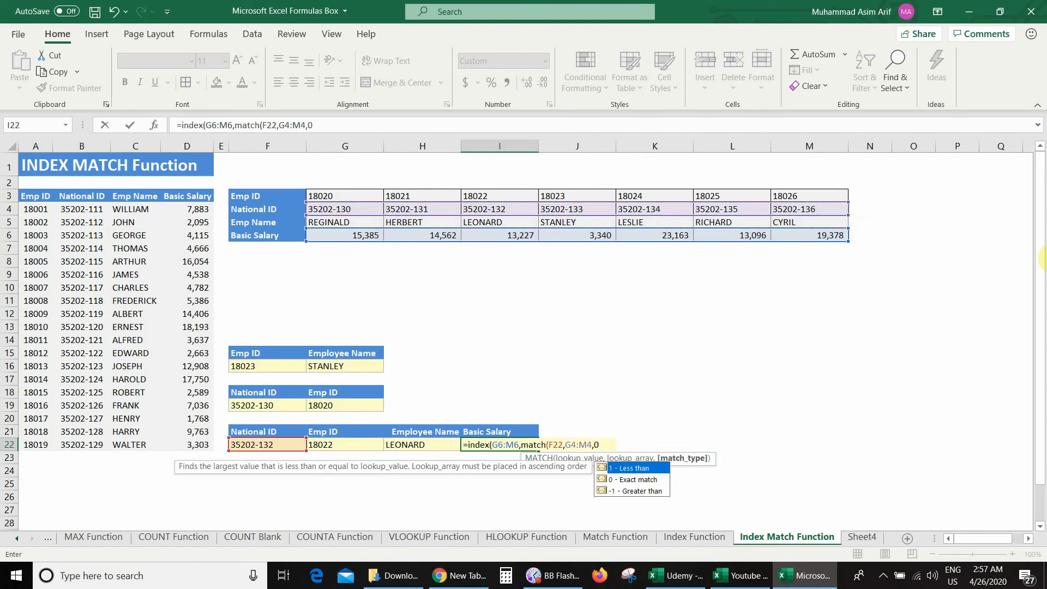
type(")")
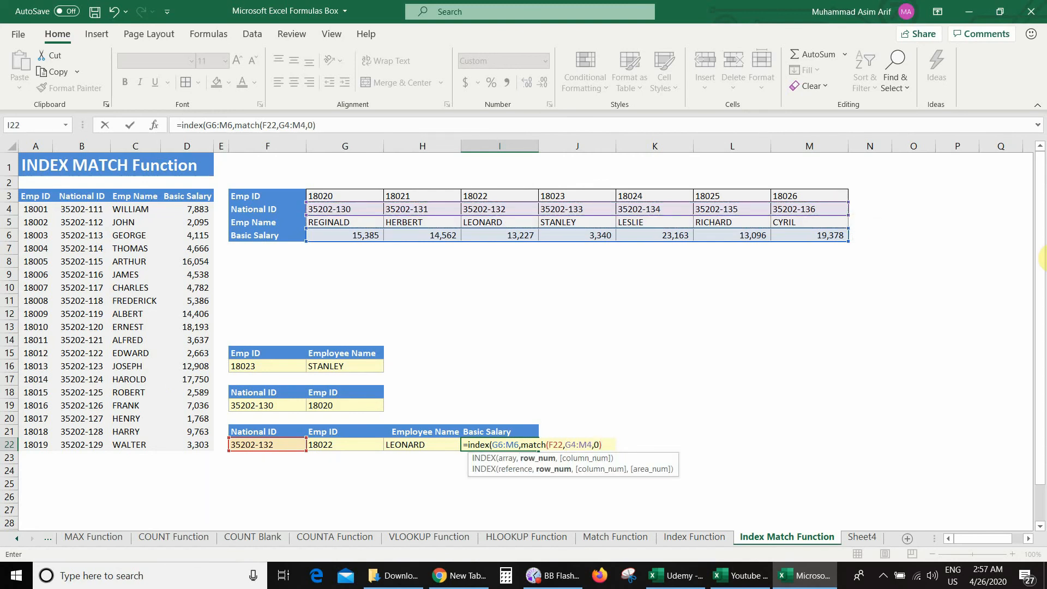
type(")")
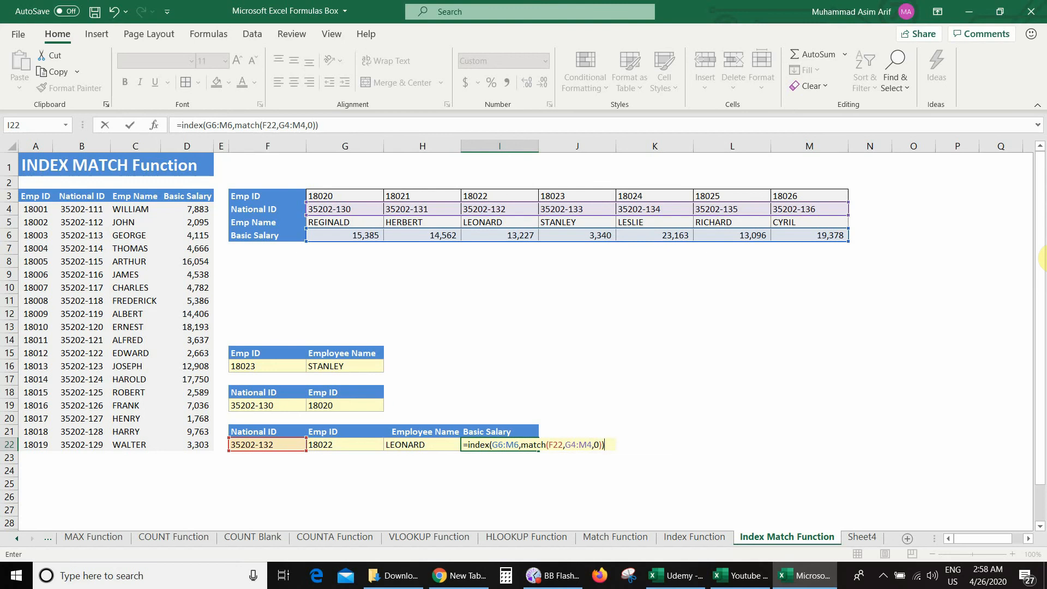
key("Return")
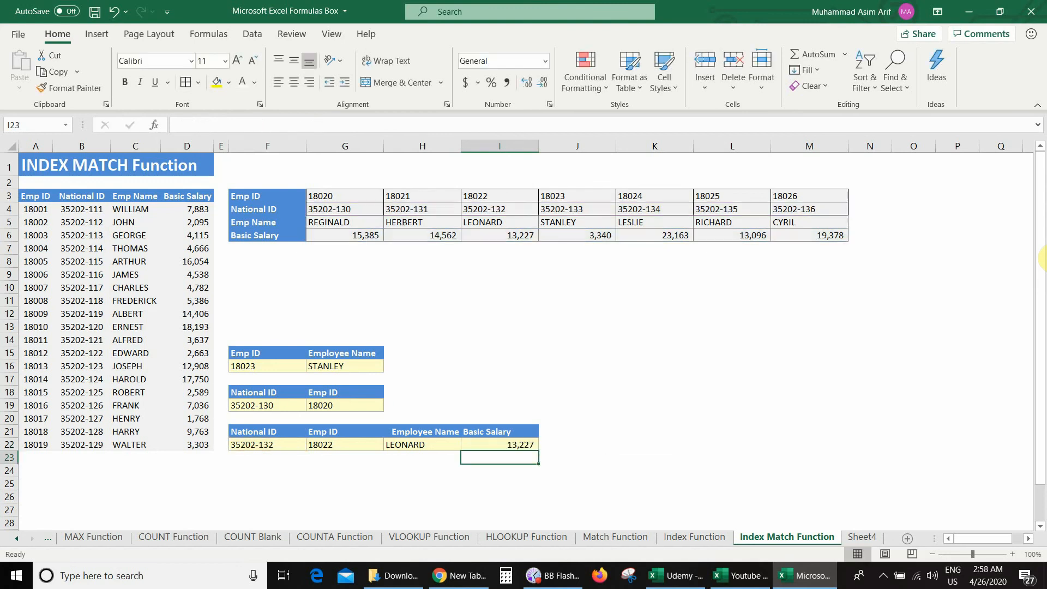
Test the row 22 lookups by replacing the value in F22 with the National ID listed in L4
key("Up")
key("Left")
key("Left")
key("Left")
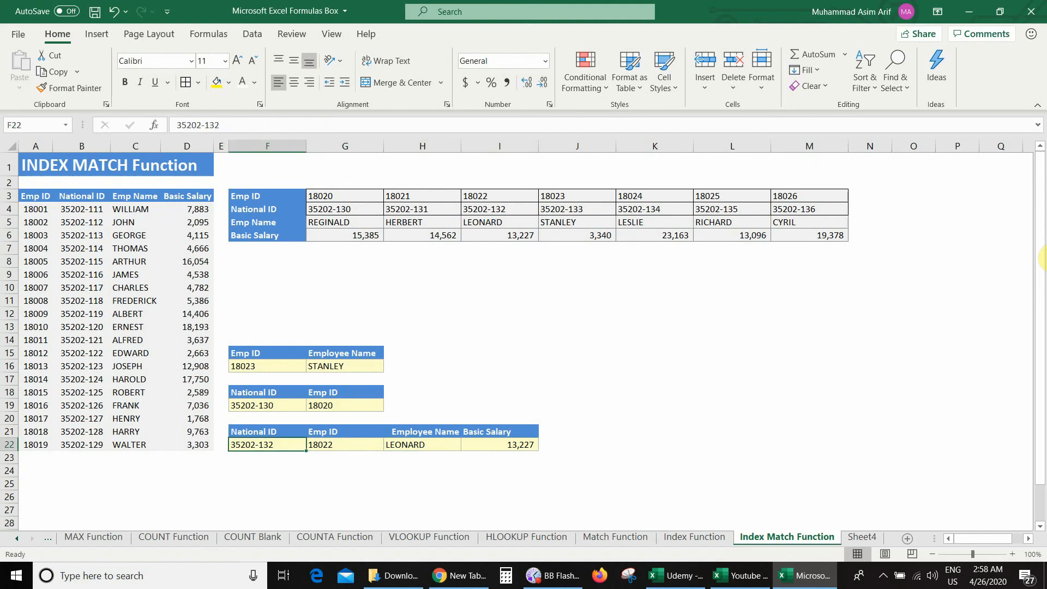
type("352020")
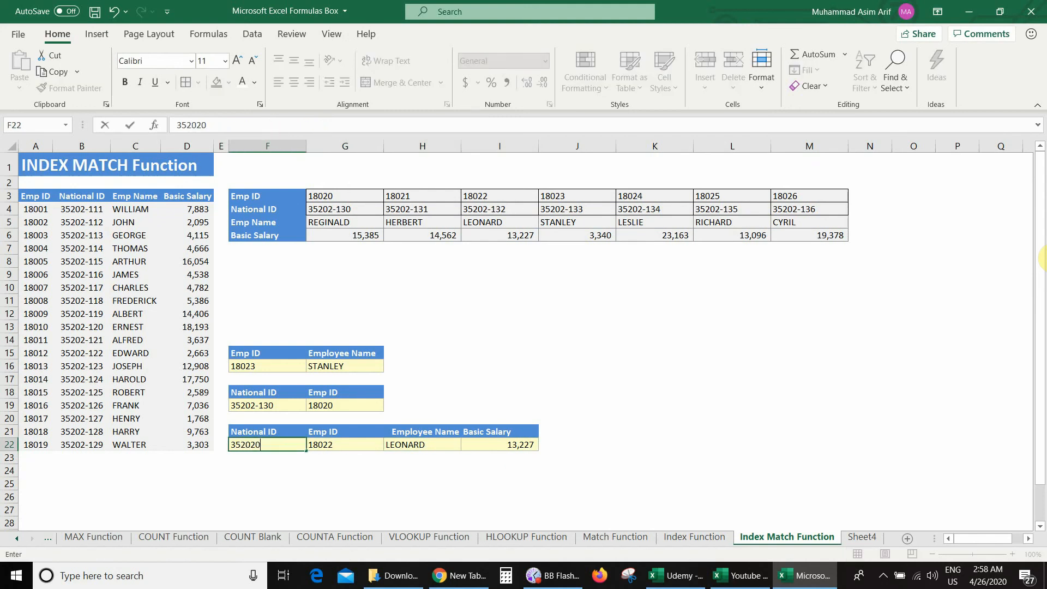
key("BackSpace")
type("-135")
key("Return")
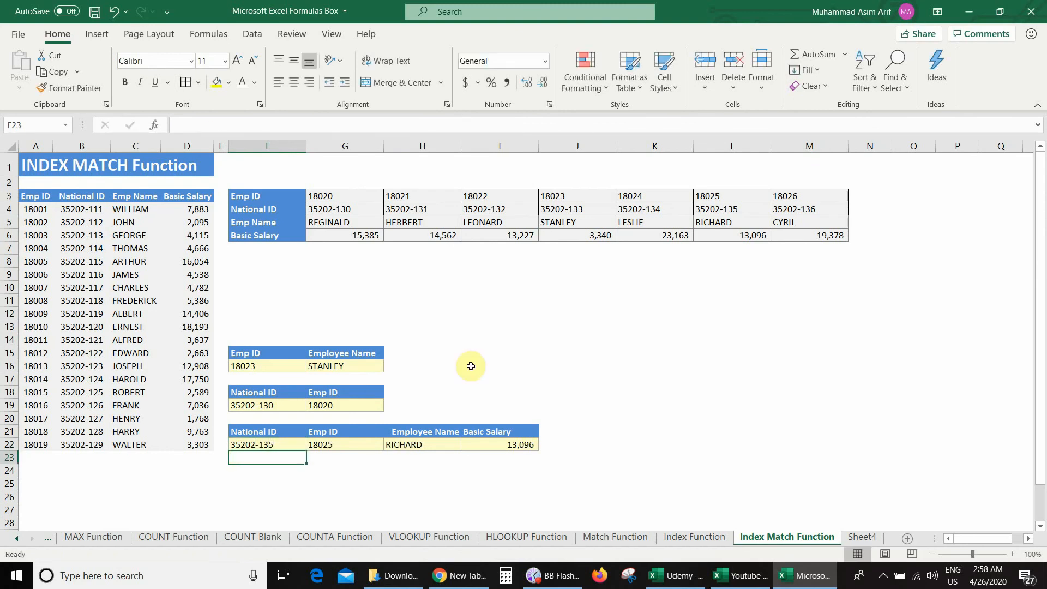
left_click(338, 445)
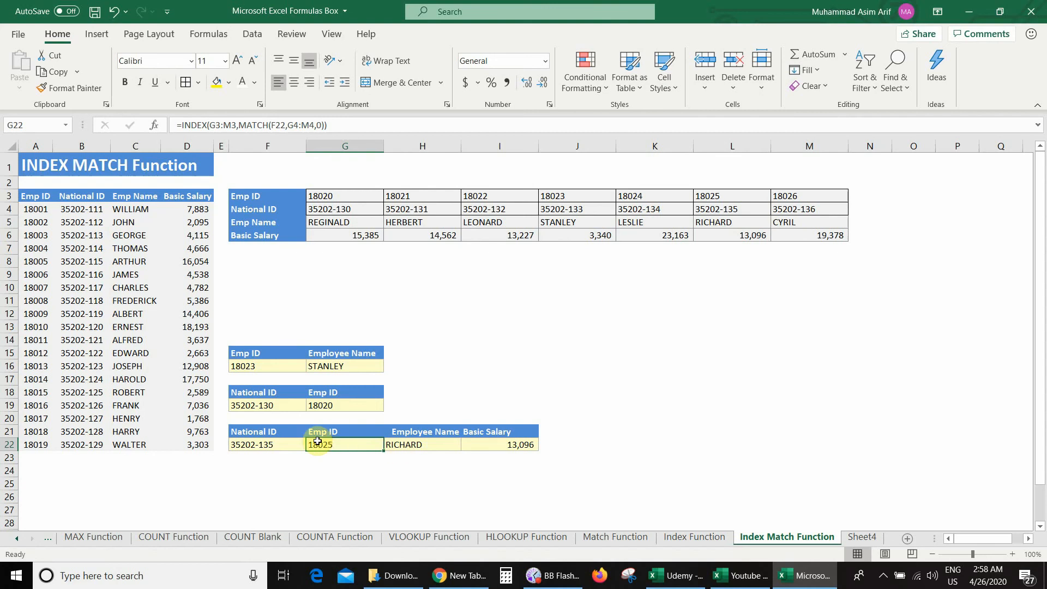
key("Left")
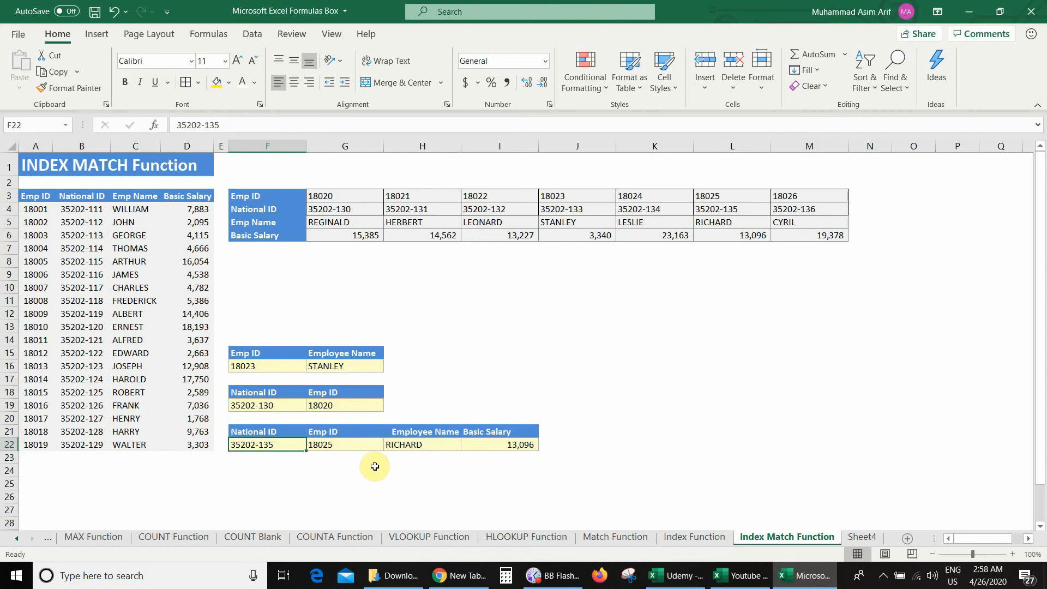